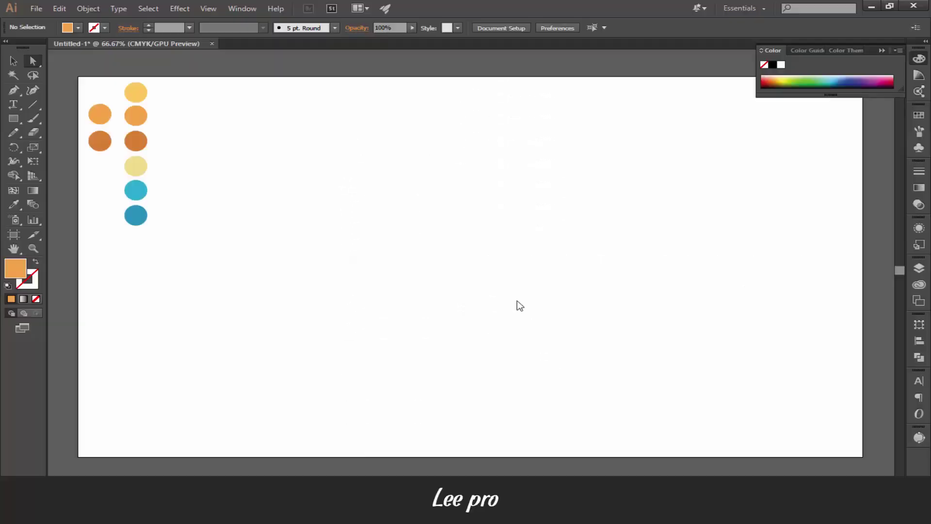
- Draw an orange square near the page centre and round its bottom corners
key("m")
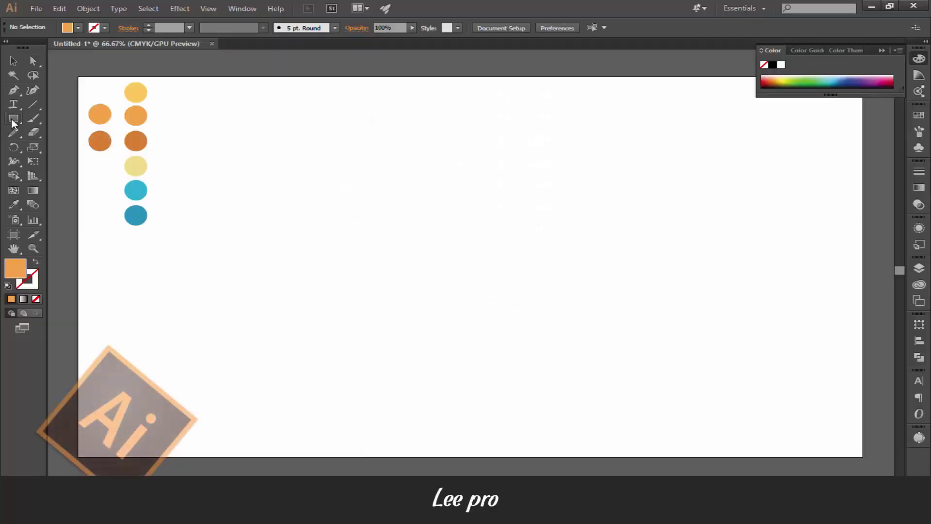
left_click_drag(360, 221, 519, 382)
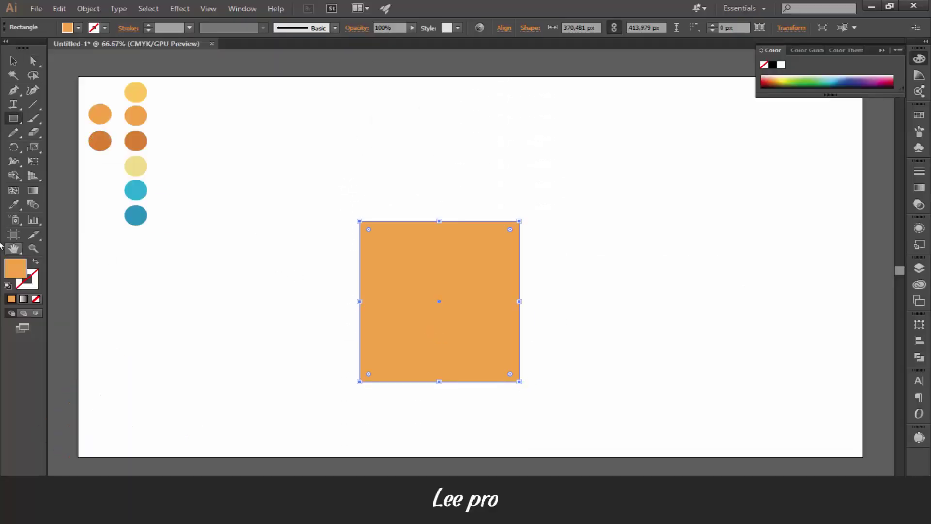
key("a")
left_click(339, 359)
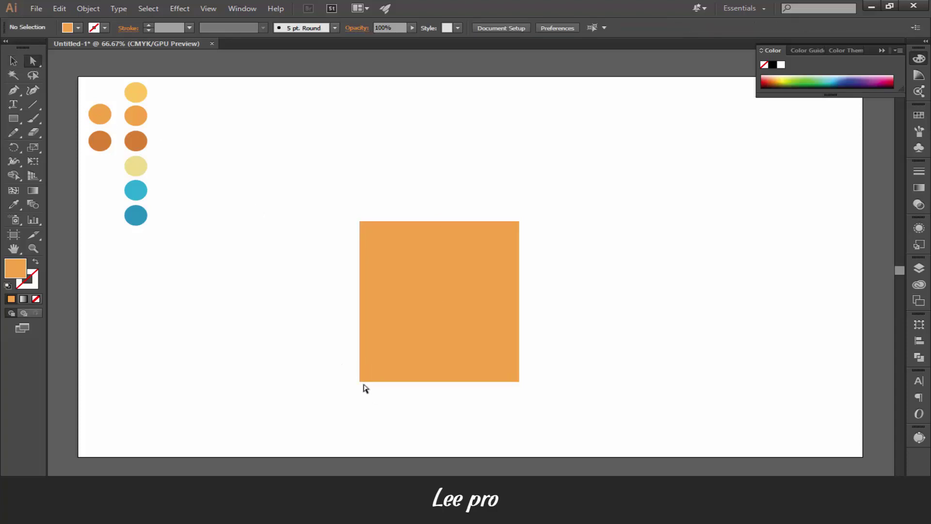
mouse_move(366, 388)
left_mouse_down()
mouse_move(524, 382)
mouse_move(505, 368)
left_mouse_up()
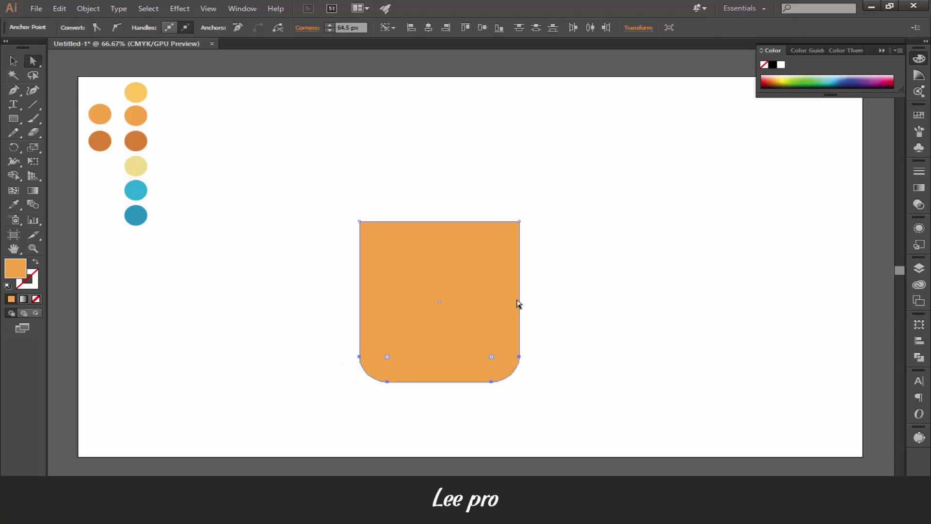
- Round the square's top corners, then draw a rectangle over its upper half
left_click(541, 241)
left_click_drag(504, 228, 509, 239)
left_click(582, 247)
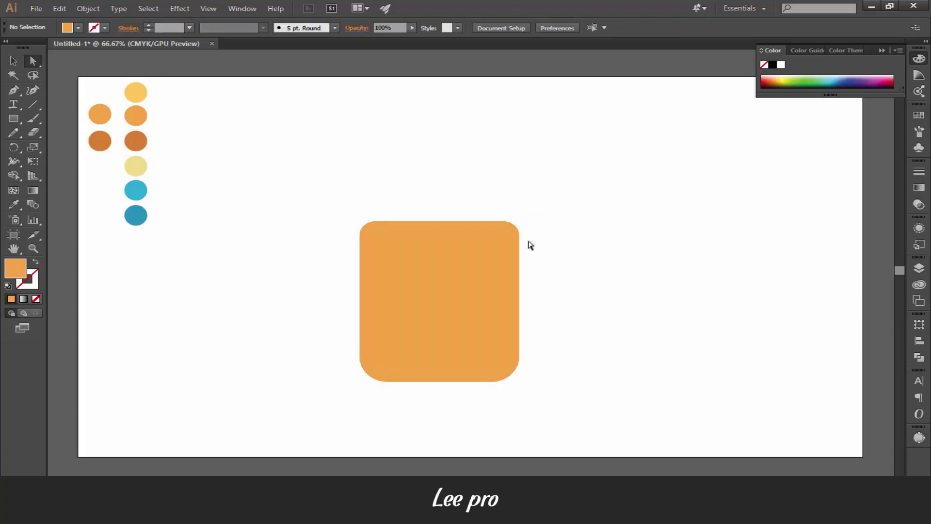
mouse_move(434, 244)
left_mouse_down()
mouse_move(505, 257)
mouse_move(508, 303)
left_mouse_up()
- Fill the new rectangle with light yellow using the Eyedropper
key("i")
left_click(136, 92)
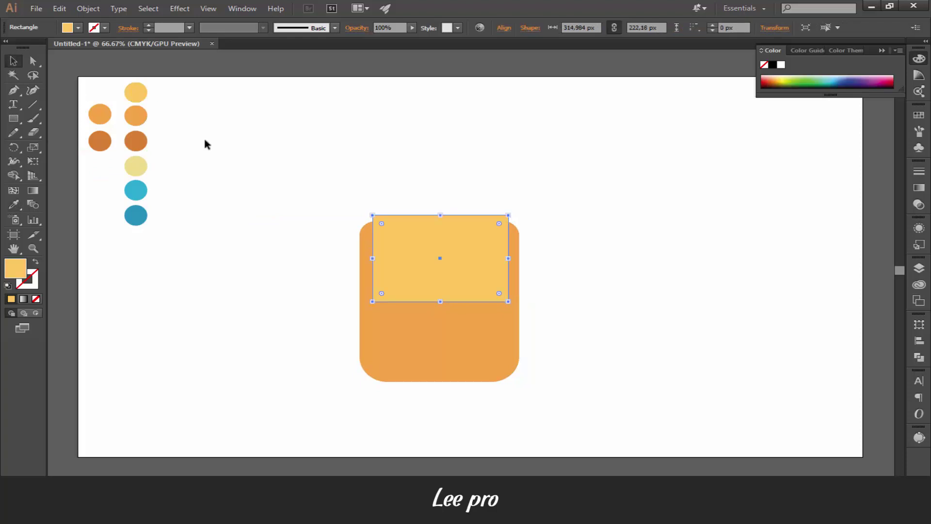
key("v")
left_click(206, 143)
- Round the yellow flap's bottom and top corners
key("a")
mouse_move(370, 291)
left_mouse_down()
mouse_move(506, 306)
mouse_move(486, 273)
left_mouse_up()
left_click(333, 270)
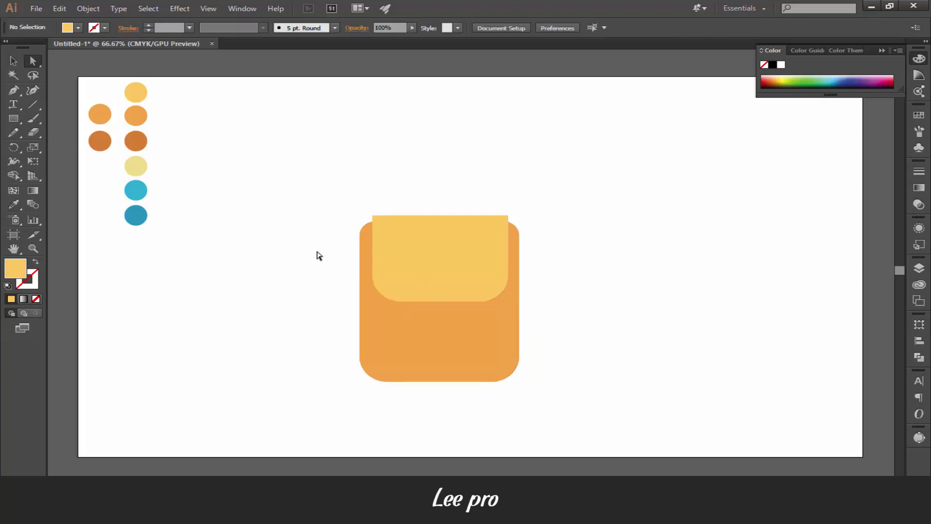
mouse_move(368, 210)
left_mouse_down()
mouse_move(514, 223)
mouse_move(499, 228)
left_mouse_up()
left_click(568, 228)
- Add a thin strip across the flap's top edge, trimming off the part outside the flap
left_click_drag(349, 200, 537, 221)
key("v")
left_click(383, 228, "shift")
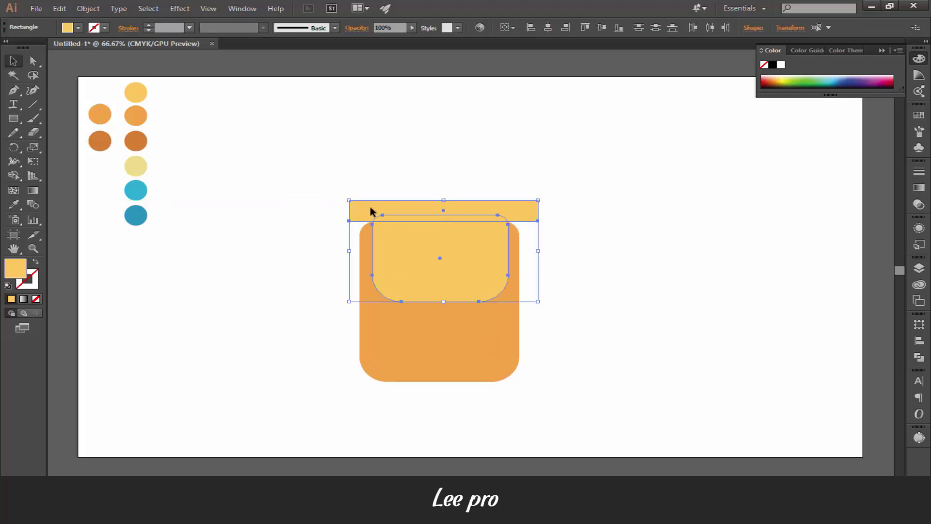
key("shift+m")
left_click(366, 210, "alt")
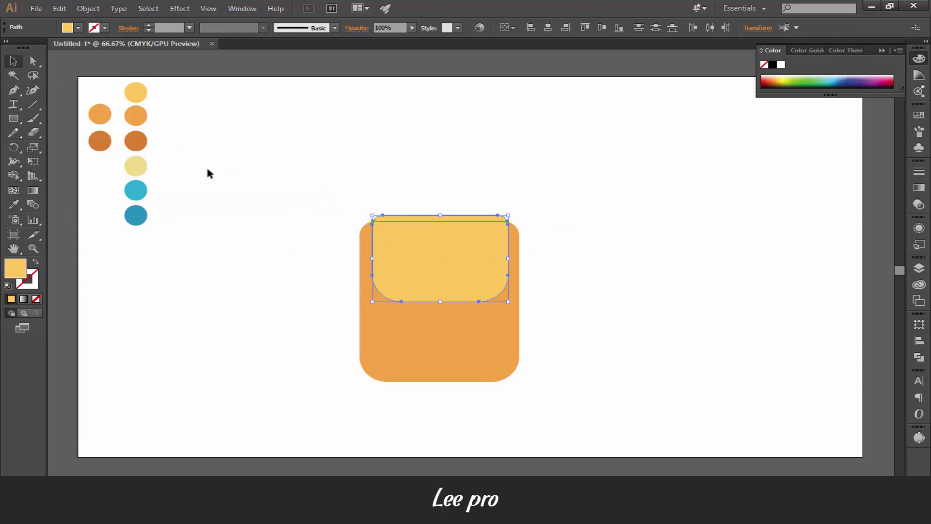
key("v")
left_click(263, 252)
scroll(291, 316, "down", 2)
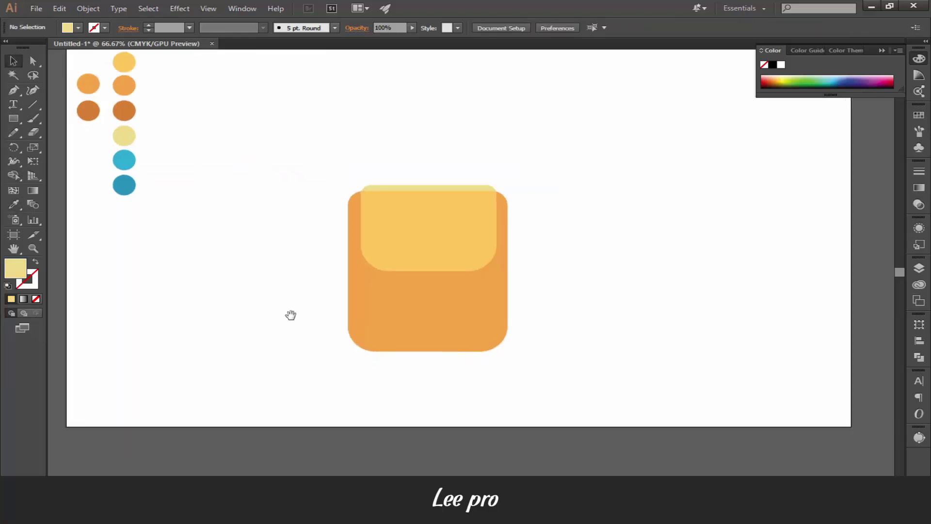
key("ctrl+equal")
scroll(400, 245, "up", 1)
- Draw a small orange-outlined rectangle on the flap's right side
key("m")
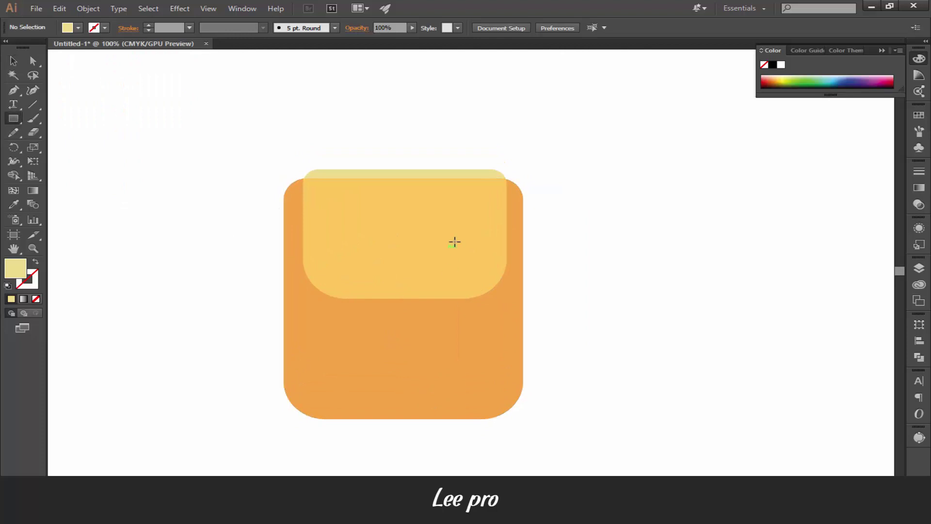
left_click_drag(449, 219, 488, 235)
scroll(185, 303, "up", 3)
scroll(185, 304, "left", 4)
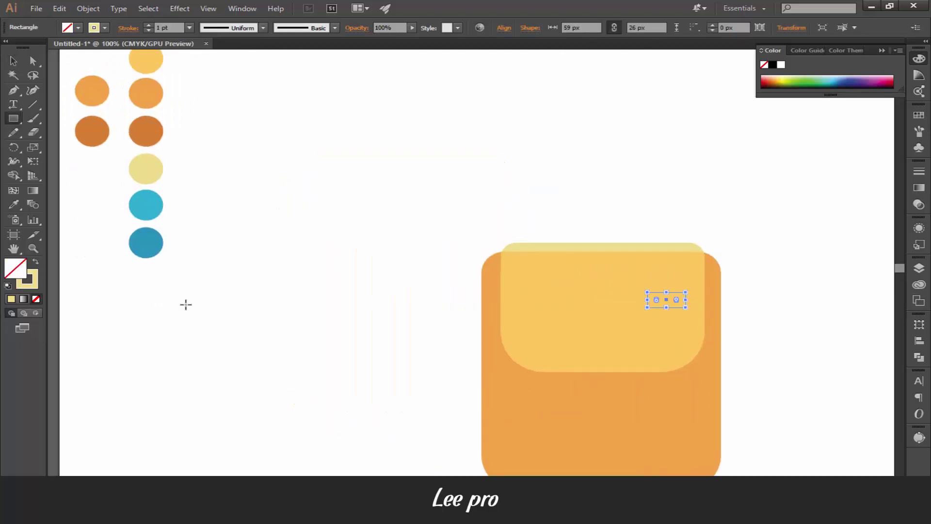
key("i")
left_click(144, 131)
key("shift+x")
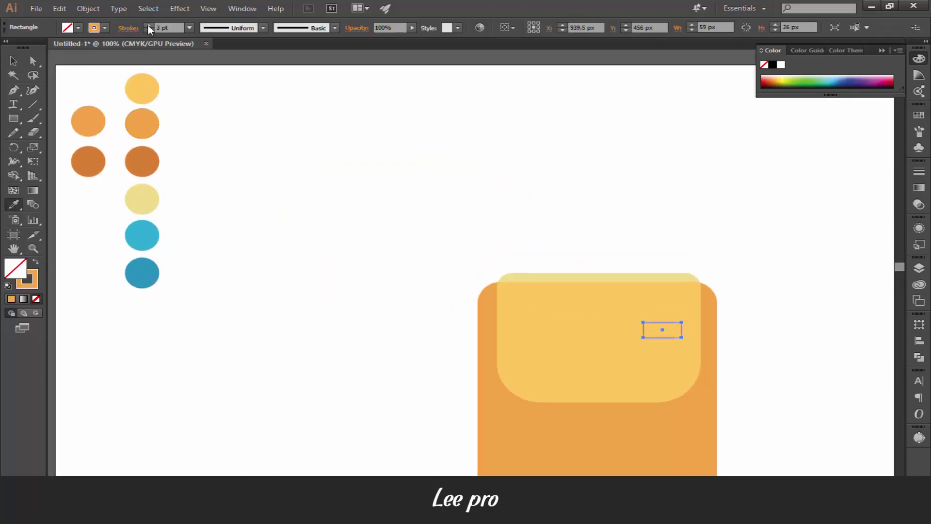
left_click(16, 62)
- Copy the rectangle to the flap's left and top centre, fully rounding the top copy
mouse_move(658, 335)
left_mouse_down()
mouse_move(548, 338)
mouse_move(546, 350)
left_mouse_up()
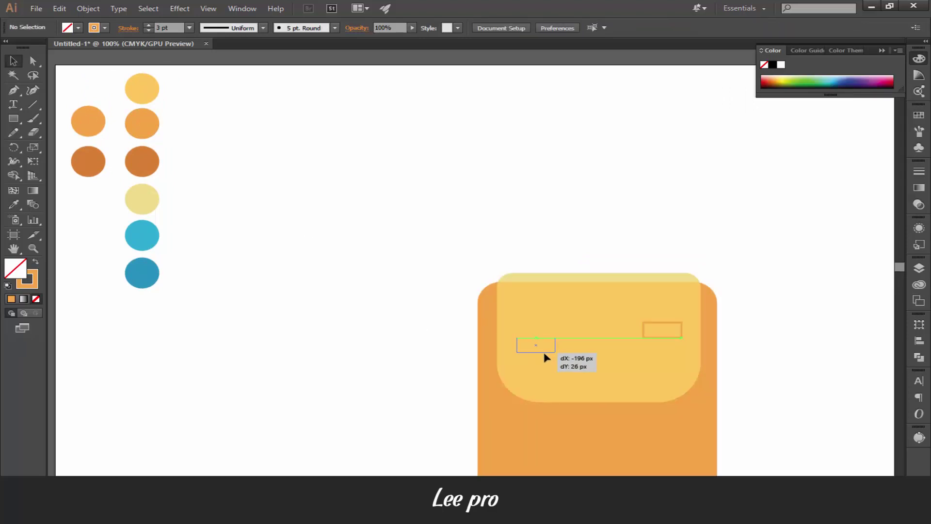
left_click_drag(660, 336, 660, 350)
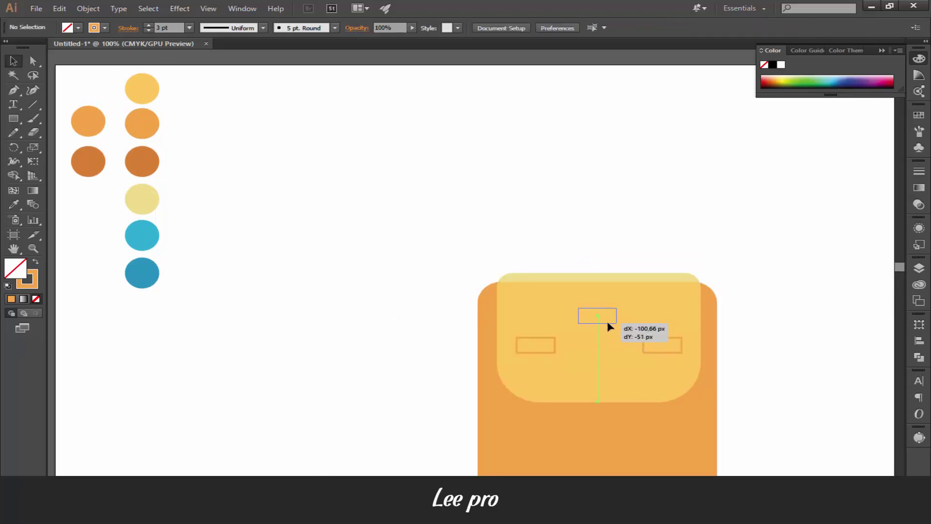
left_click_drag(611, 328, 611, 328)
key("ctrl+equal")
key("ctrl+equal")
key("ctrl+equal")
left_click_drag(553, 252, 545, 264)
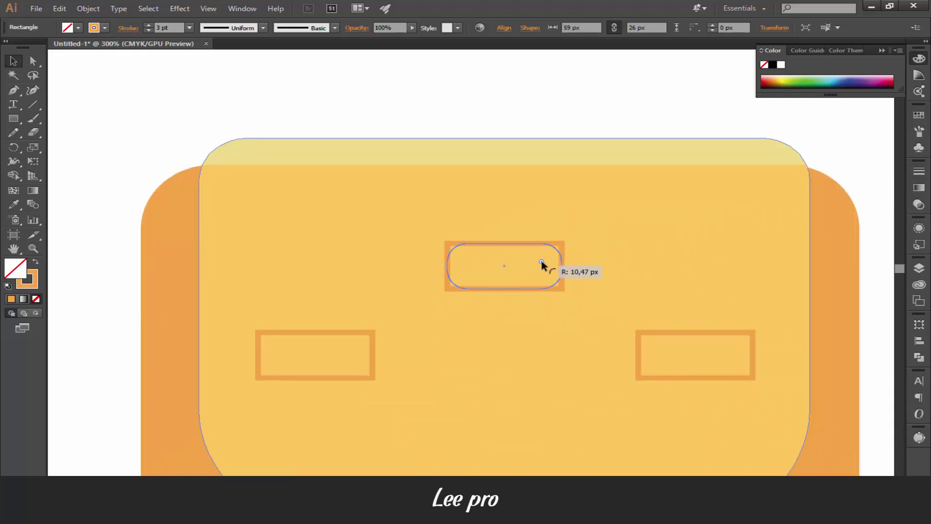
left_click(380, 112)
- Scale the yellow flap shape down slightly
key("ctrl+1")
left_click(451, 303)
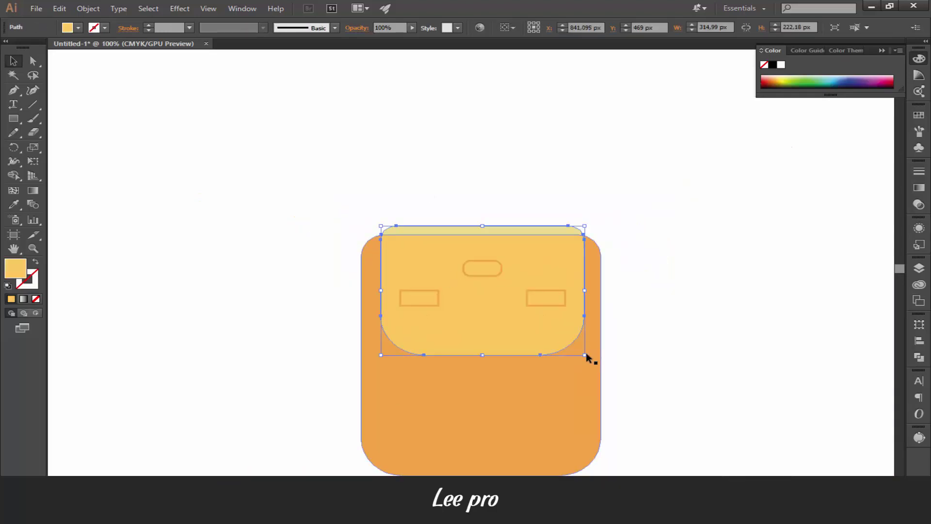
left_click_drag(586, 355, 587, 351)
- Turn the flap copy into a white dashed outline and move it to the upper-left area
left_click(36, 262)
double_click(27, 279)
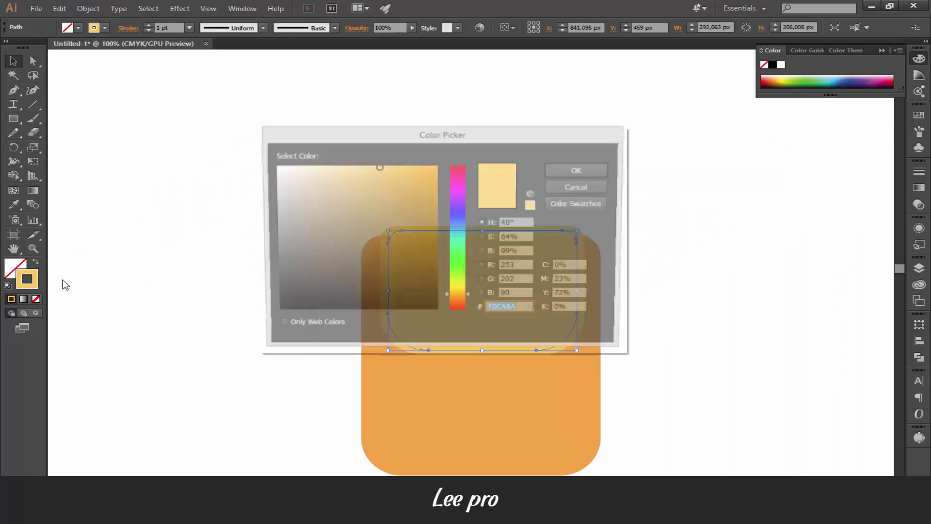
left_click(550, 171)
double_click(149, 26)
left_click(128, 27)
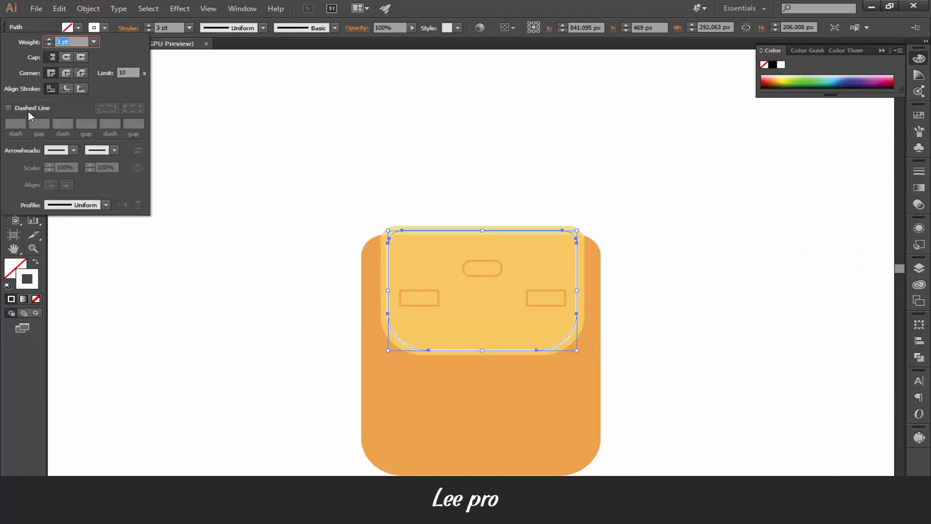
left_click(25, 109)
left_click(290, 257)
left_click_drag(387, 278, 150, 201)
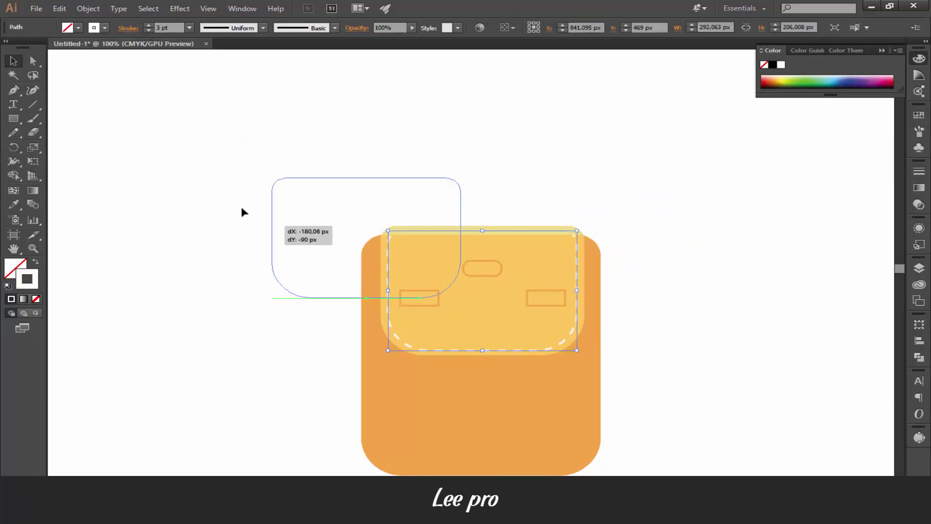
- Change the dashed outline's colour to dark grey
double_click(27, 279)
left_click(305, 251)
left_click(578, 170)
left_click(266, 115)
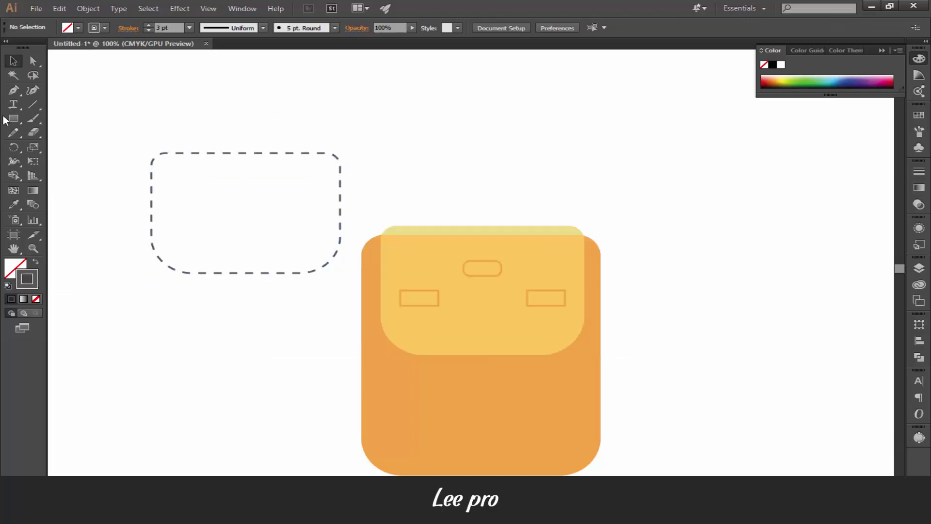
- Remove the right half of the dashed shape using a solid vertical line through its middle
left_click_drag(247, 127, 246, 318)
left_click(128, 27)
left_click(14, 106)
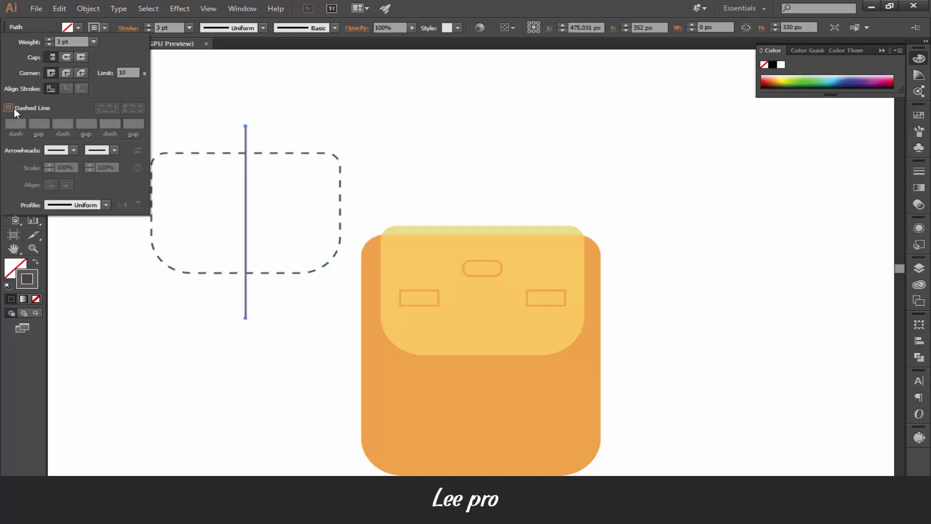
left_click(6, 67)
left_click(151, 213, "shift")
left_click(14, 175)
left_click(286, 204, "alt")
key("v")
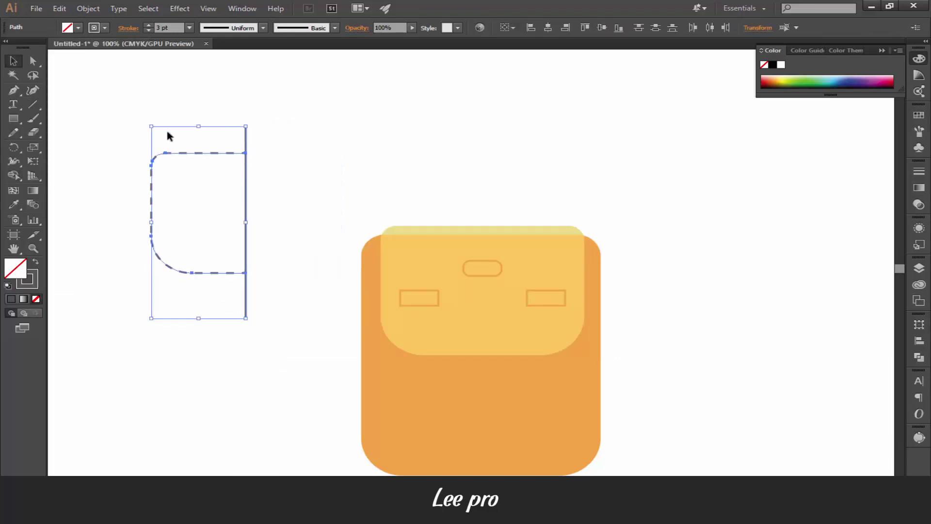
left_click_drag(246, 146, 724, 204)
- Cut the path at its right corners and delete the leftover right segment
key("ctrl+plus")
scroll(254, 235, "left", 5)
left_click_drag(33, 132, 63, 132)
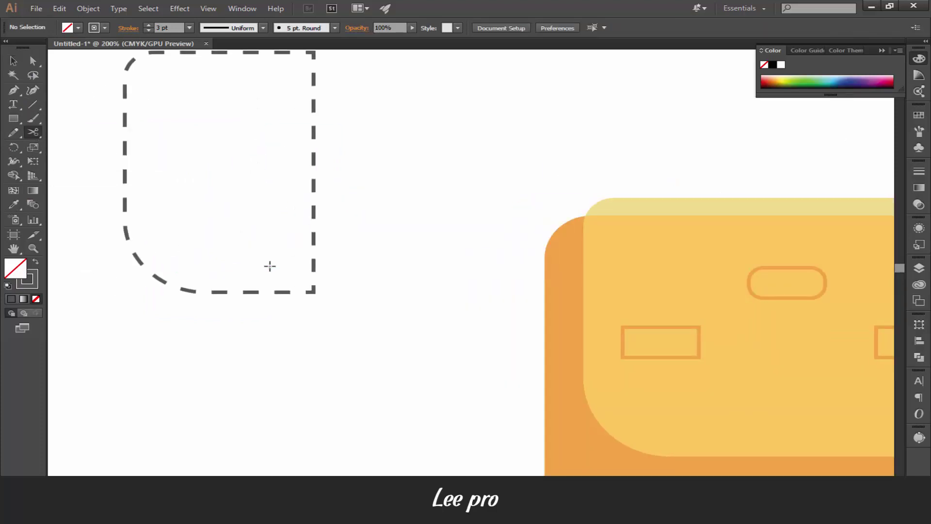
key("ctrl+plus")
left_click(154, 312)
scroll(192, 313, "up", 10)
key("v")
left_click(223, 224)
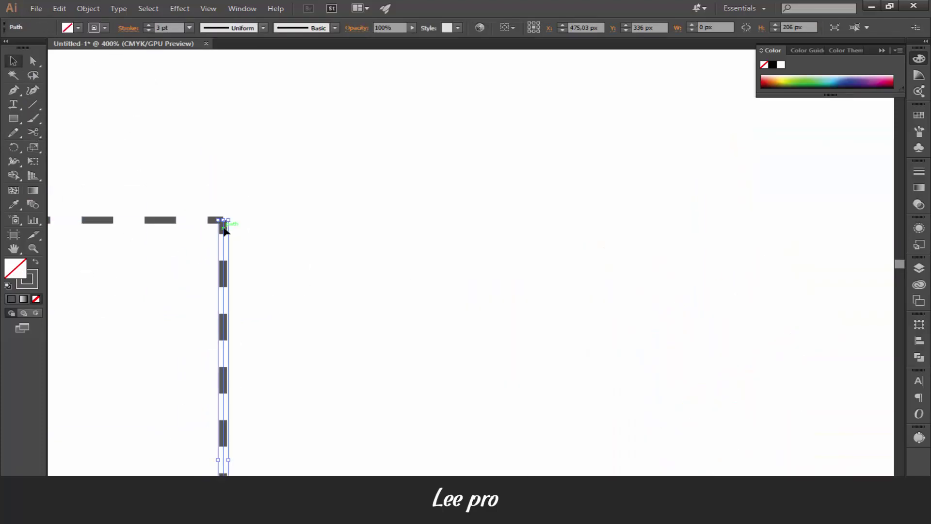
key("Delete")
key("ctrl+1")
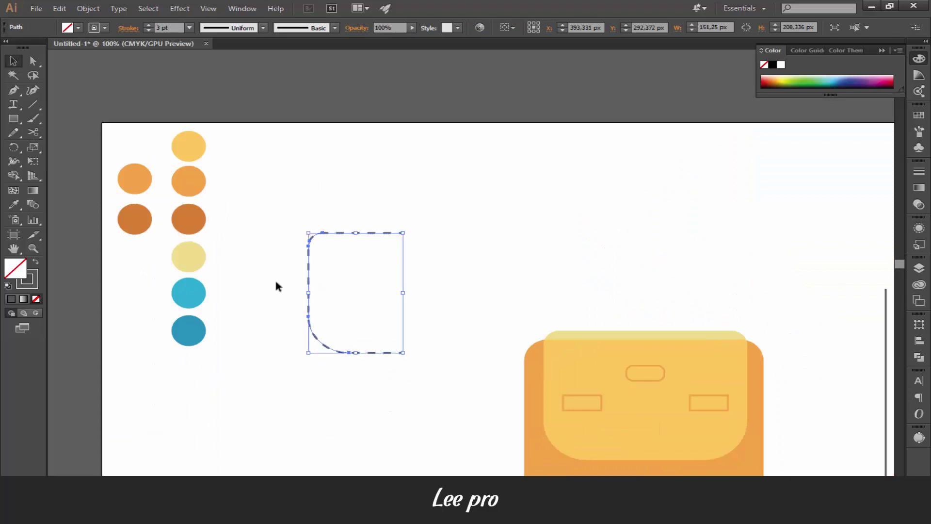
- Copy the half outline, reflect it horizontally and join it to close the shape
mouse_move(310, 271)
left_mouse_down()
mouse_move(396, 235)
mouse_move(421, 259)
left_mouse_up()
right_click(482, 214)
left_click(645, 401)
left_click(494, 317)
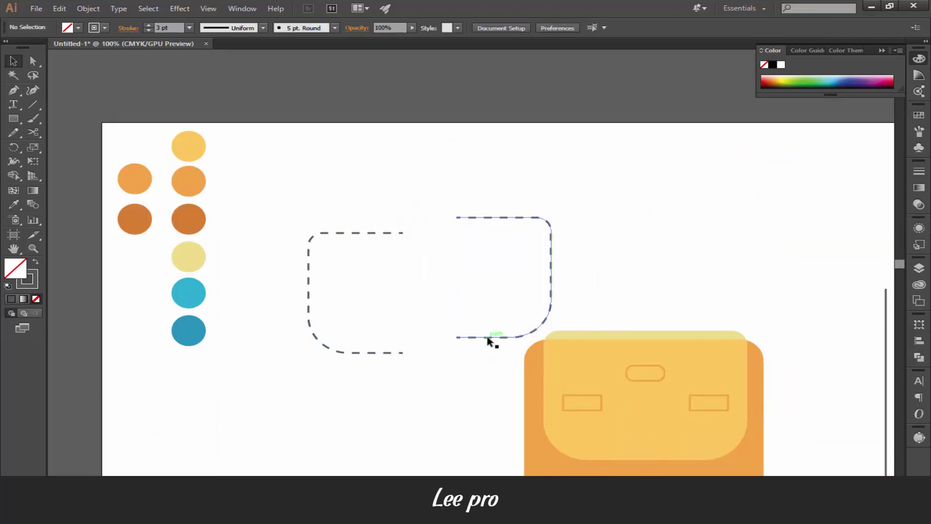
left_click_drag(491, 339, 438, 339)
- Group both dashed halves and place them on the flap
mouse_move(420, 387)
left_mouse_down()
mouse_move(417, 333)
mouse_move(648, 441)
left_mouse_up()
right_click(417, 352)
left_click(460, 233)
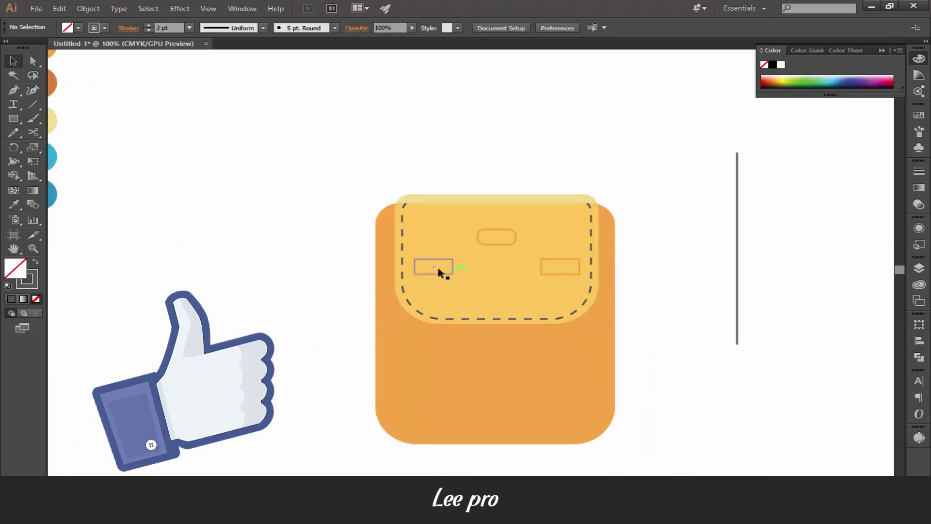
- Draw a yellow pocket rectangle on the body's lower half
left_click(19, 120)
left_click_drag(415, 357, 579, 429)
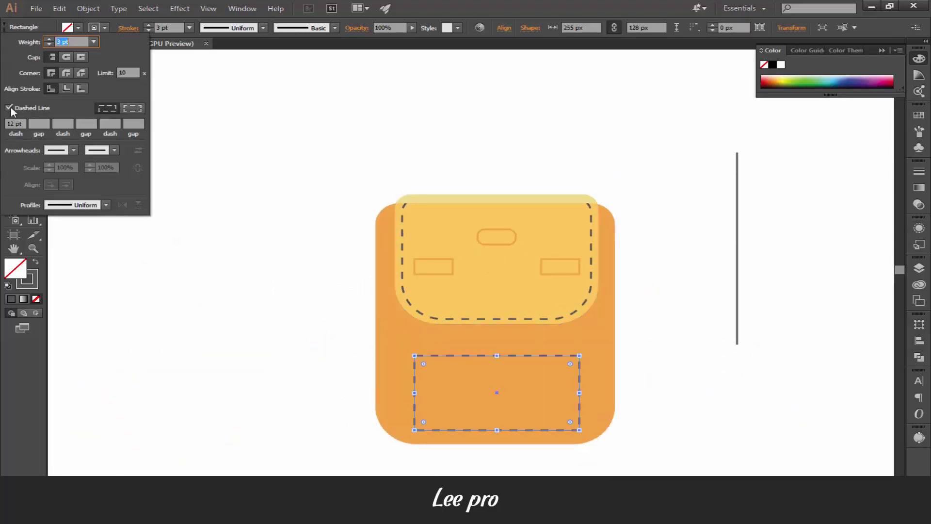
left_click(35, 262)
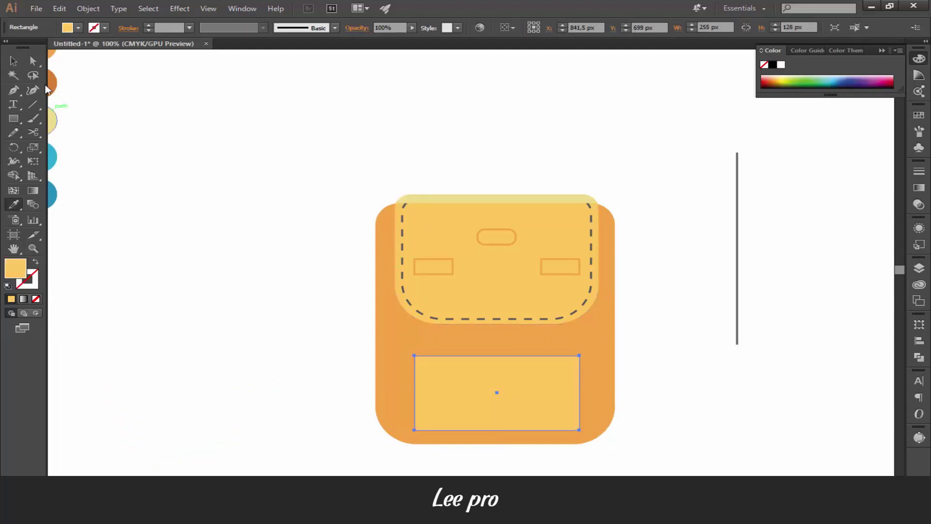
key("v")
left_click(408, 347)
left_click_drag(613, 310, 511, 249)
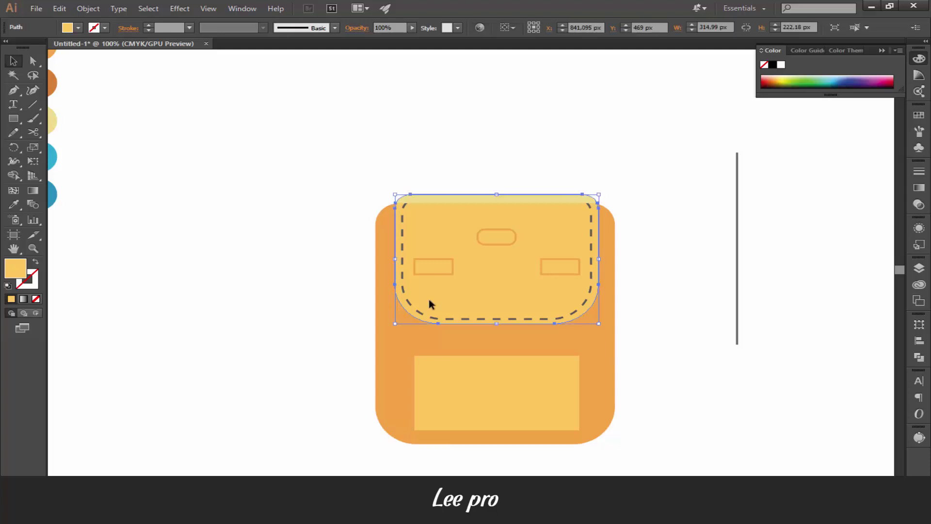
mouse_move(430, 305)
left_mouse_down()
mouse_move(375, 300)
mouse_move(464, 325)
left_mouse_up()
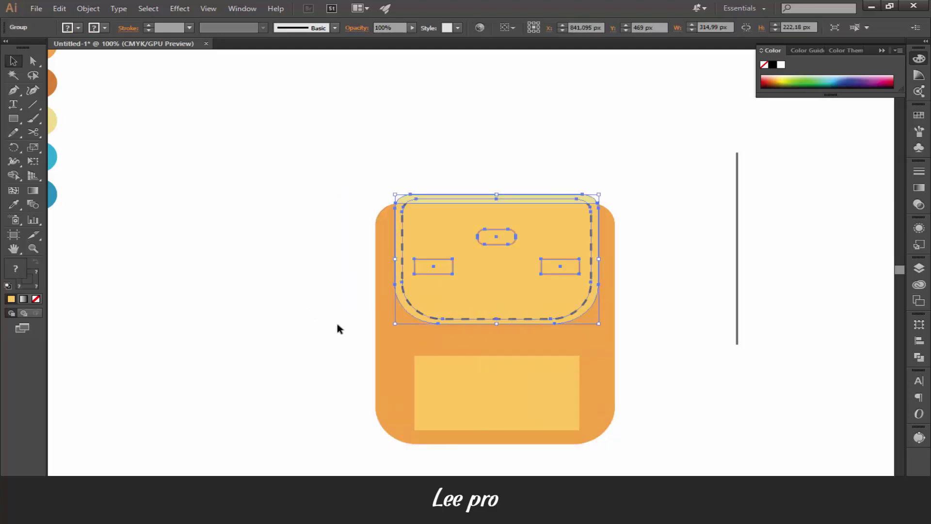
left_click_drag(339, 326, 451, 387)
left_click(556, 31)
left_click(340, 193)
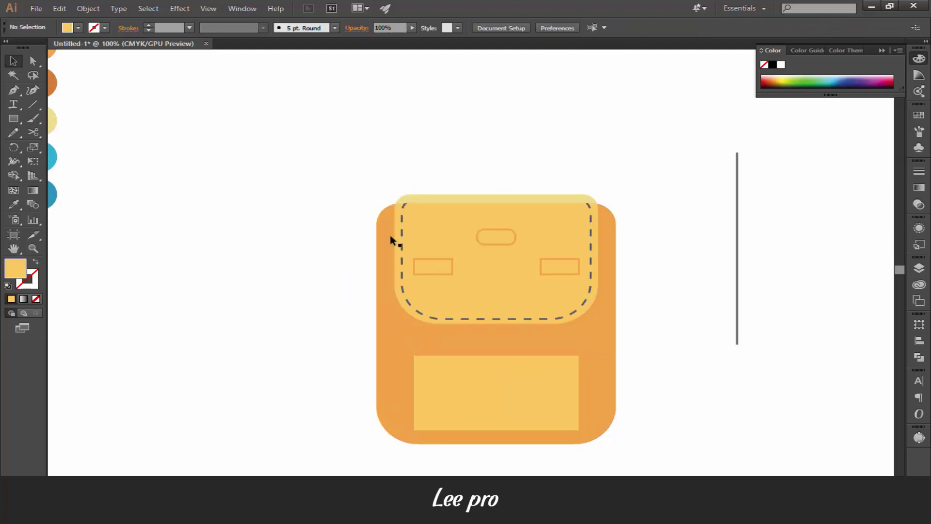
- Round the pocket's bottom corners into a curve
left_click(452, 378)
key("a")
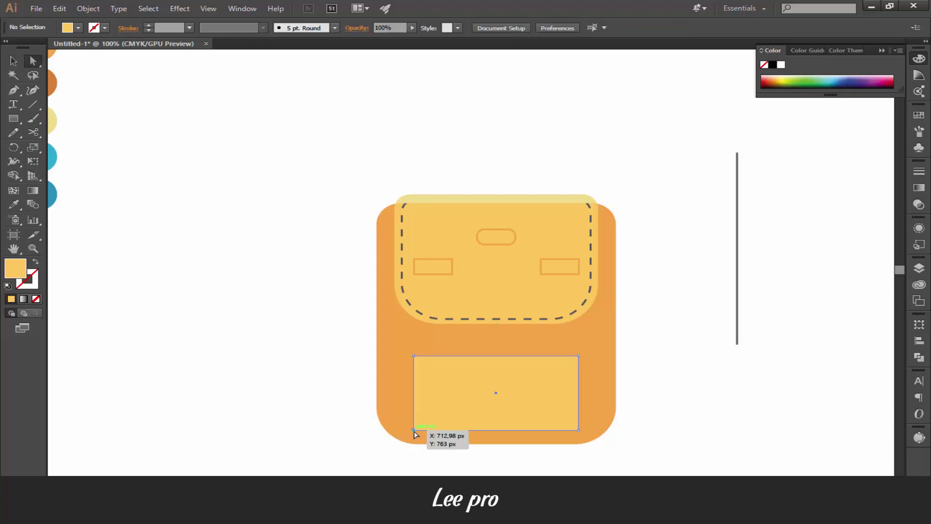
left_click_drag(416, 437, 572, 424)
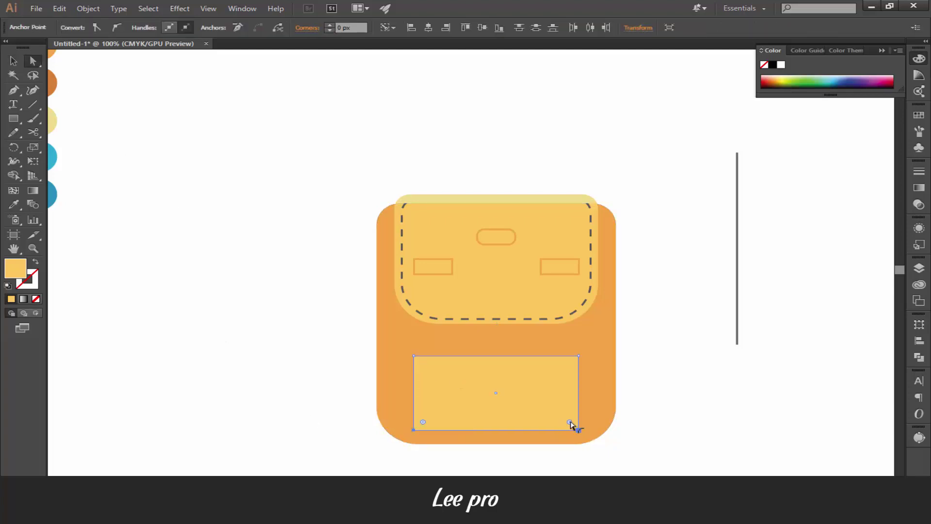
mouse_move(274, 336)
left_mouse_down()
mouse_move(586, 361)
mouse_move(566, 374)
left_mouse_up()
left_click(276, 347)
key("ctrl+equal")
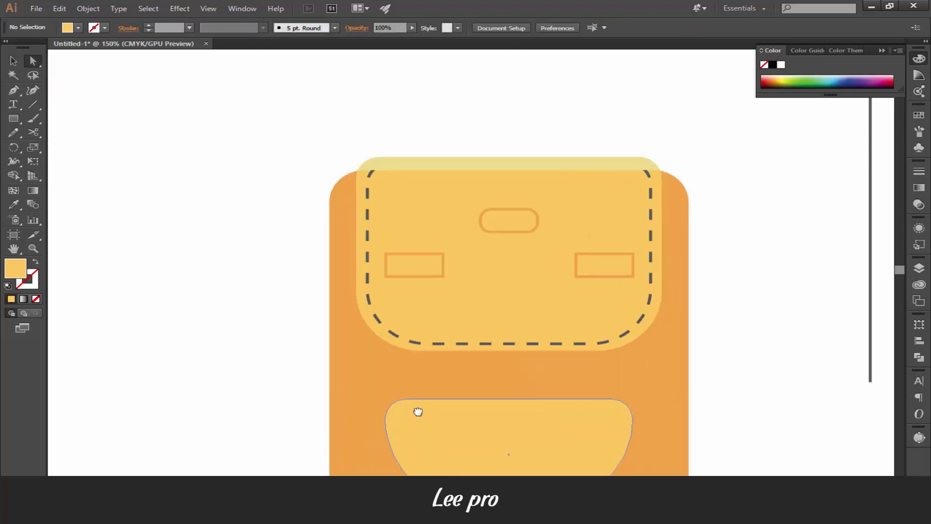
scroll(416, 410, "down", 3)
- Add a pale yellow strip across the pocket's top, clipped to the pocket shape
key("m")
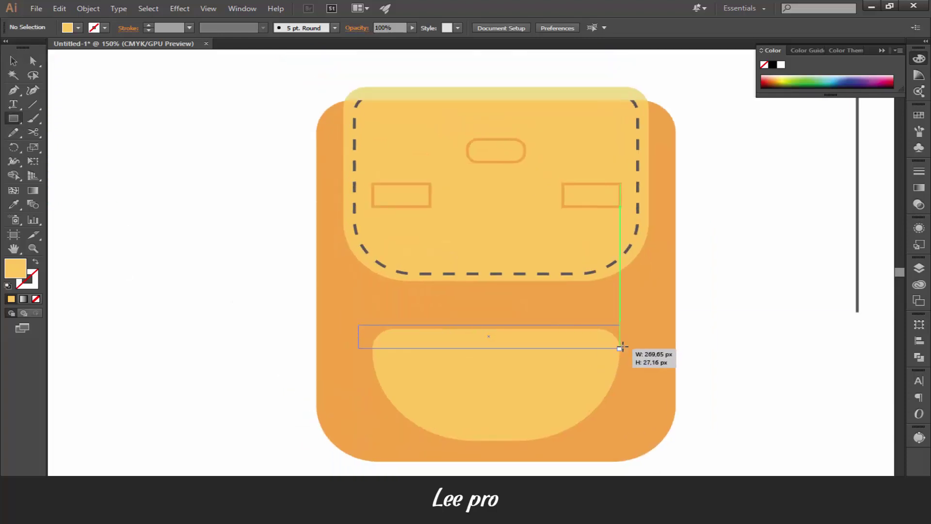
left_click_drag(572, 341, 628, 342)
left_click(14, 203)
left_click(485, 94)
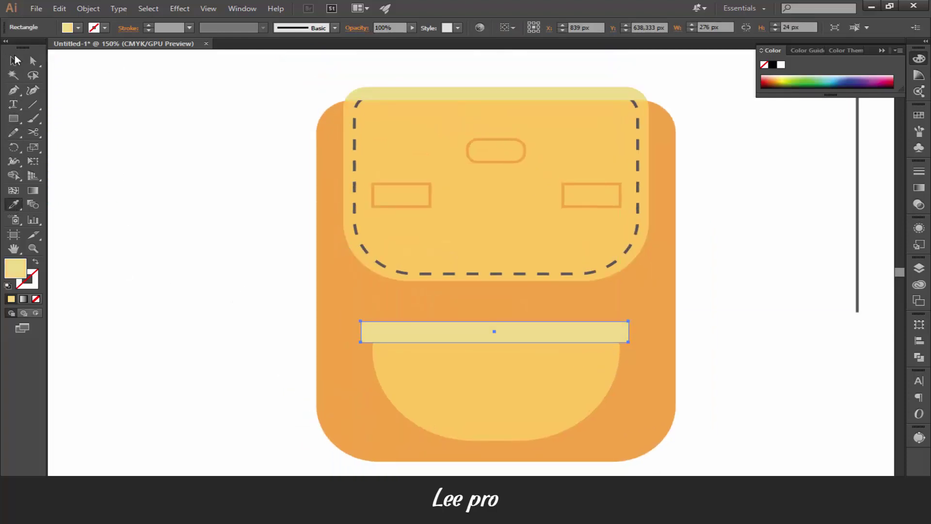
key("v")
left_click(432, 387)
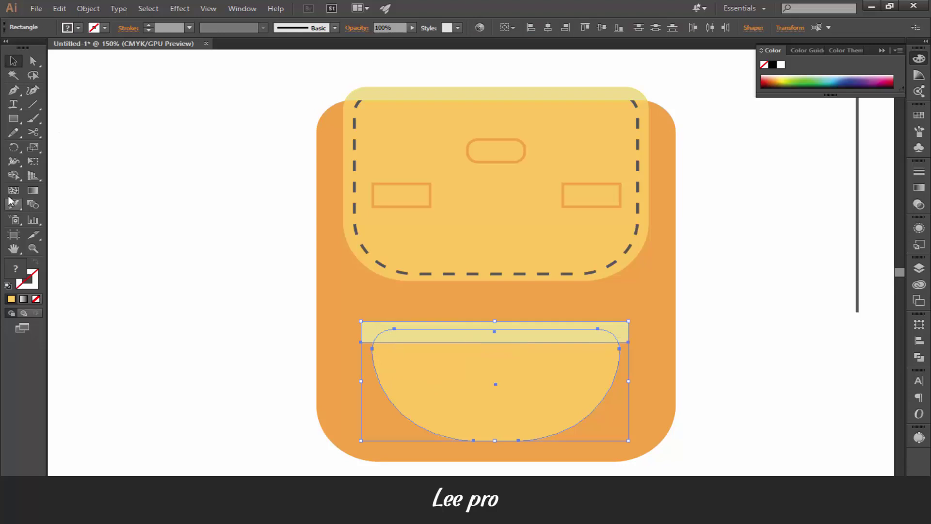
key("ctrl+7")
left_click(257, 414)
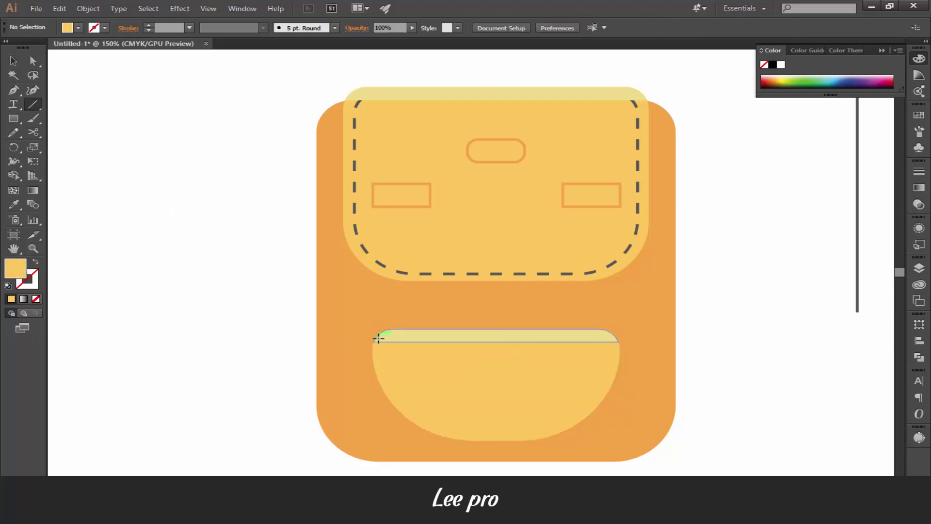
- Draw a dark-stroked line across the top of the pocket strip
left_click_drag(378, 335, 614, 334)
left_click(11, 299)
double_click(26, 279)
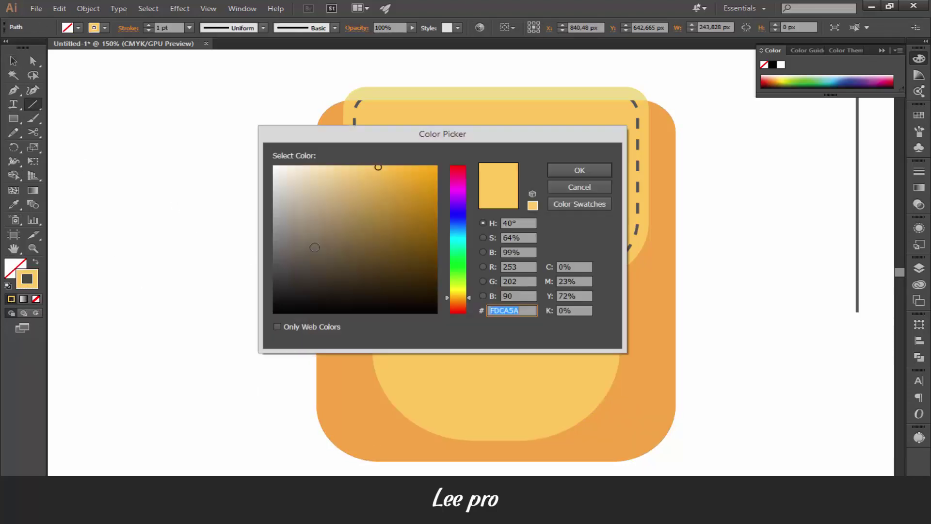
key("Return")
left_click(149, 26)
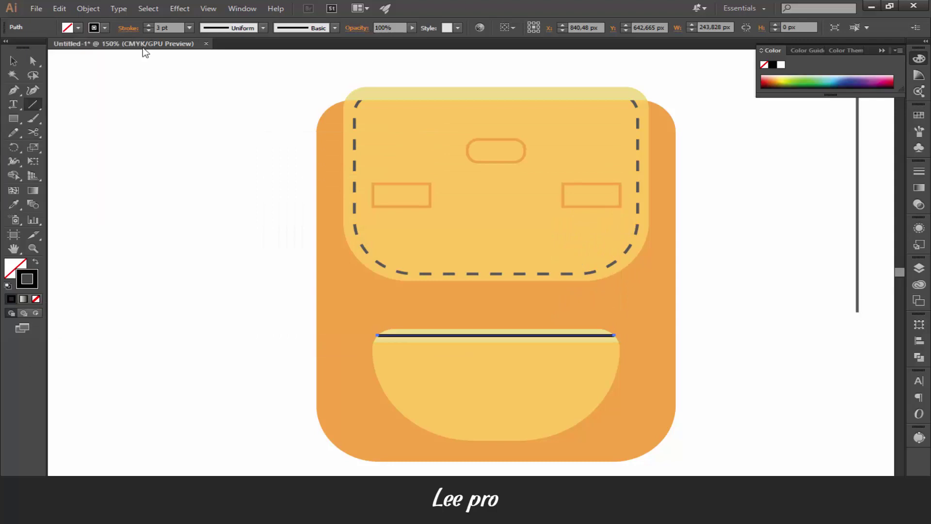
- Make the pocket's top line a dashed stroke with 12 pt dashes
left_click(129, 28)
left_click(9, 107)
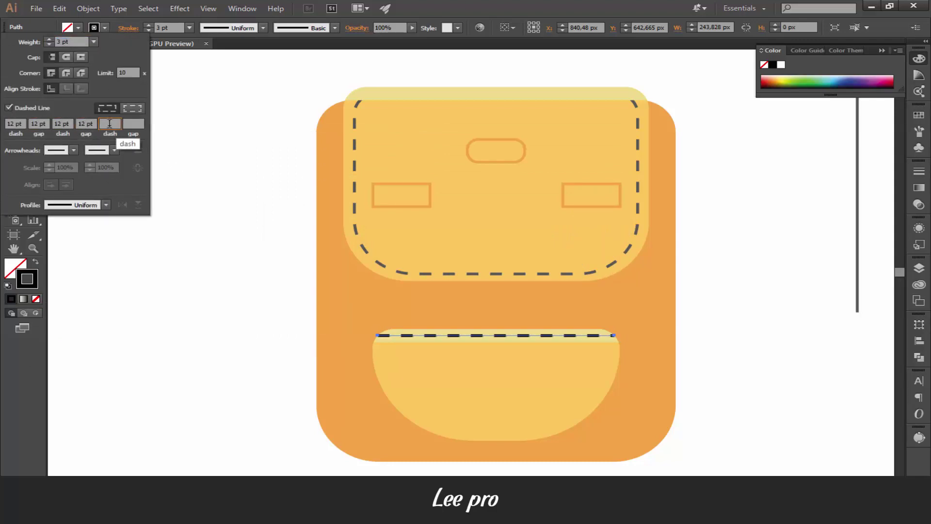
left_click(129, 28)
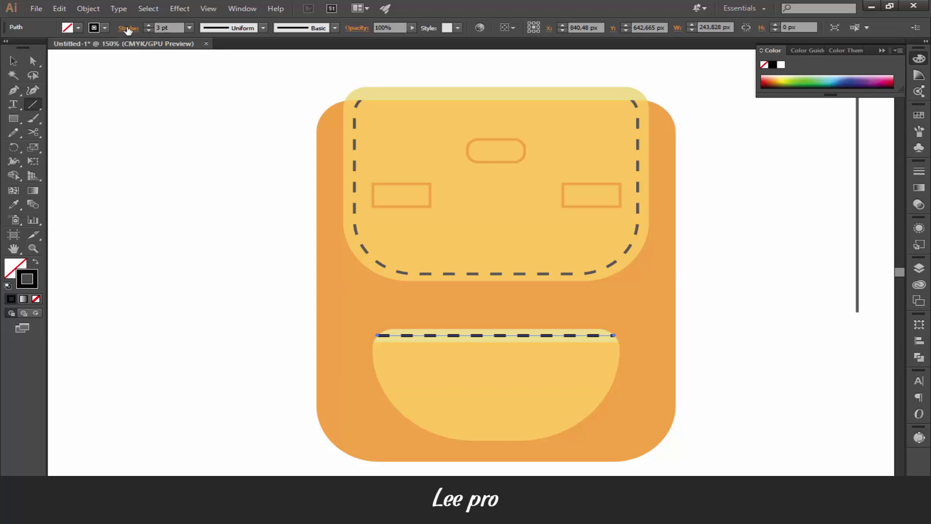
left_click(129, 28)
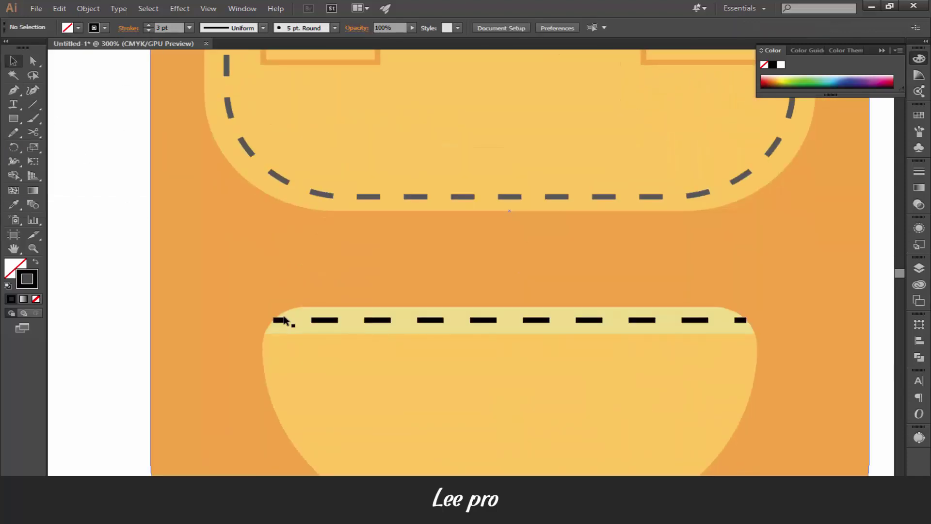
- Expand the dashed line's appearance into filled dash shapes
left_click(59, 8)
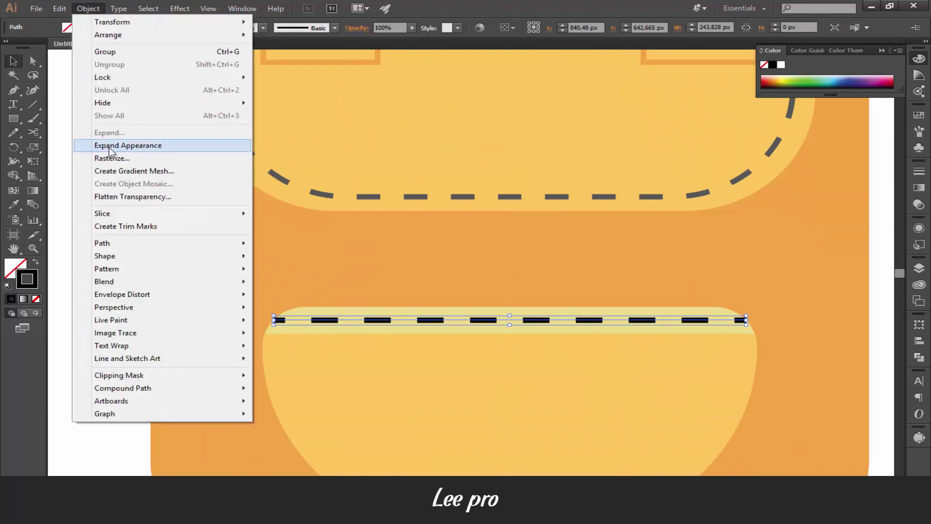
left_click(111, 145)
left_click(89, 9)
left_click(109, 132)
key("Return")
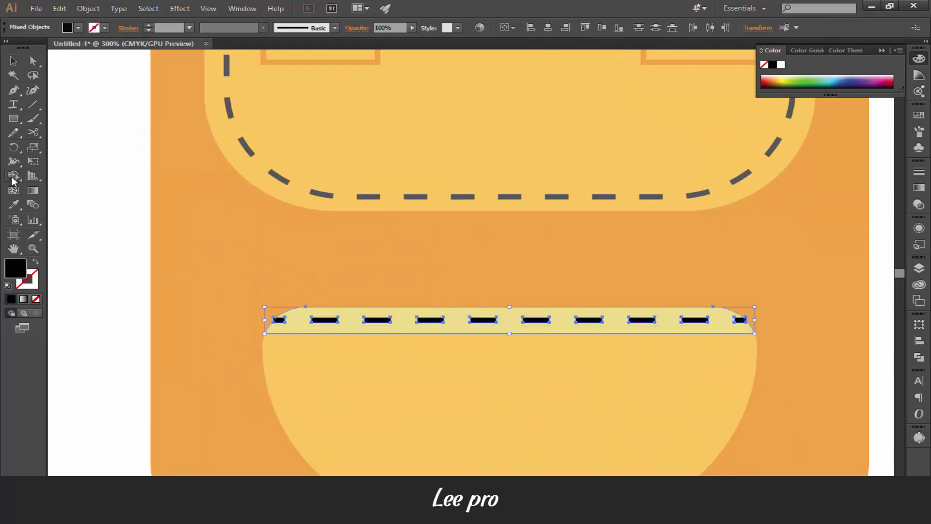
- Try eyedropping the flap stitch style onto the dashes, then undo it and deselect
left_click(13, 180)
scroll(528, 328, "up", 3)
scroll(354, 315, "right", 5)
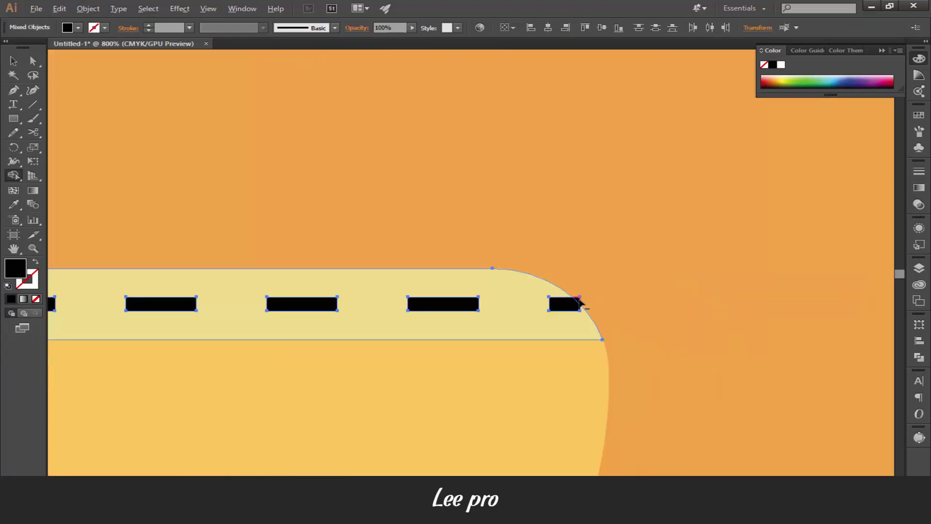
key("ctrl+minus")
key("ctrl+minus")
key("ctrl+minus")
key("i")
left_click(288, 170)
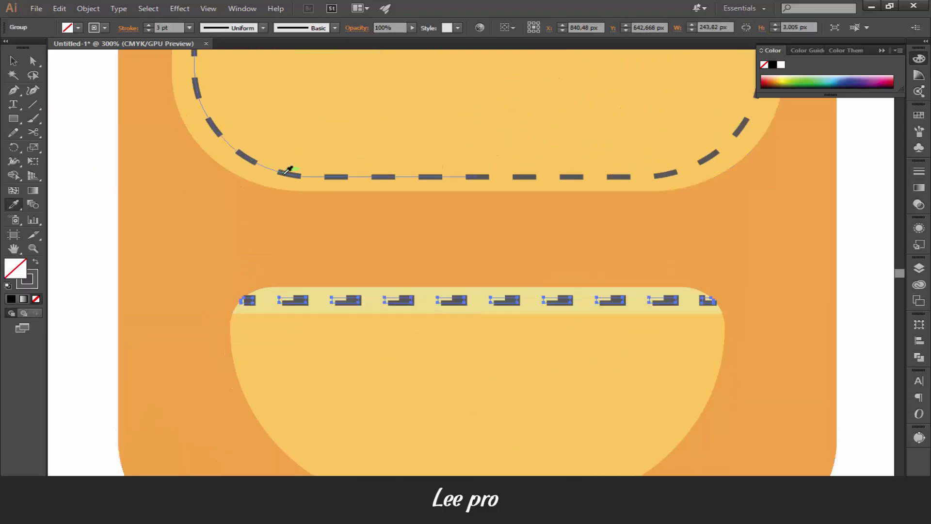
key("v")
key("ctrl+z")
key("ctrl+shift+a")
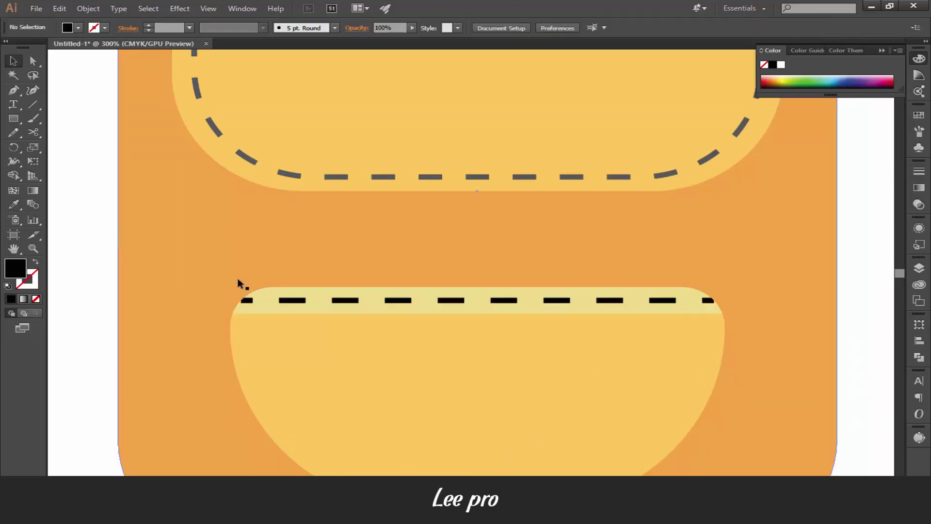
- Ungroup the flap stitching and copy its stitch path's grey hex value
left_click(462, 177)
right_click(353, 145)
left_click(373, 210)
right_click(248, 160)
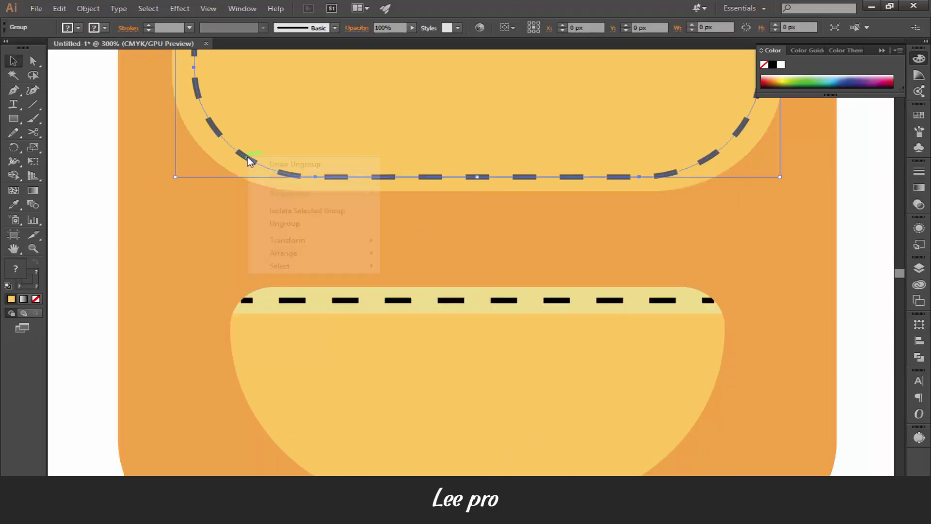
left_click(245, 158)
double_click(27, 278)
right_click(510, 310)
left_click(538, 345)
key("Escape")
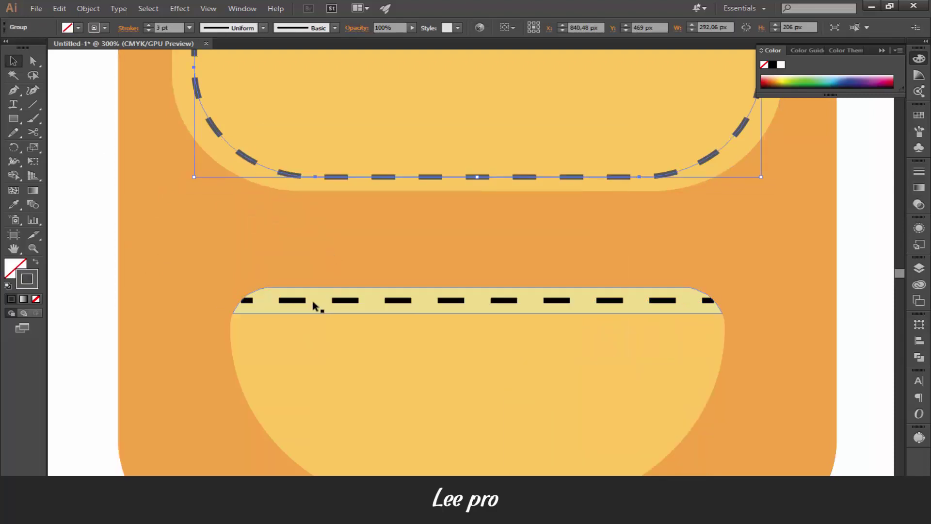
- Fill the pocket dashes with the copied grey #575655
left_click(313, 305)
double_click(15, 267)
right_click(528, 310)
left_click(534, 361)
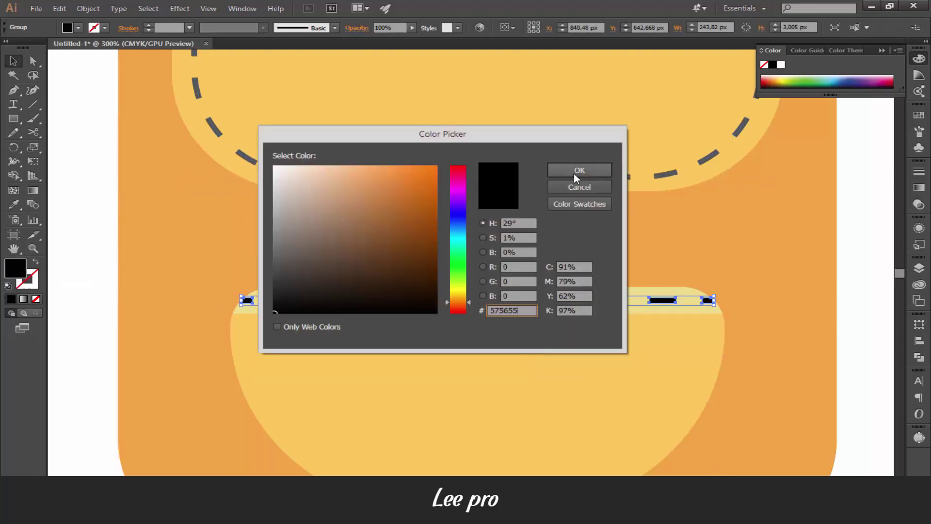
left_click(574, 174)
left_click(80, 96)
key("ctrl+1")
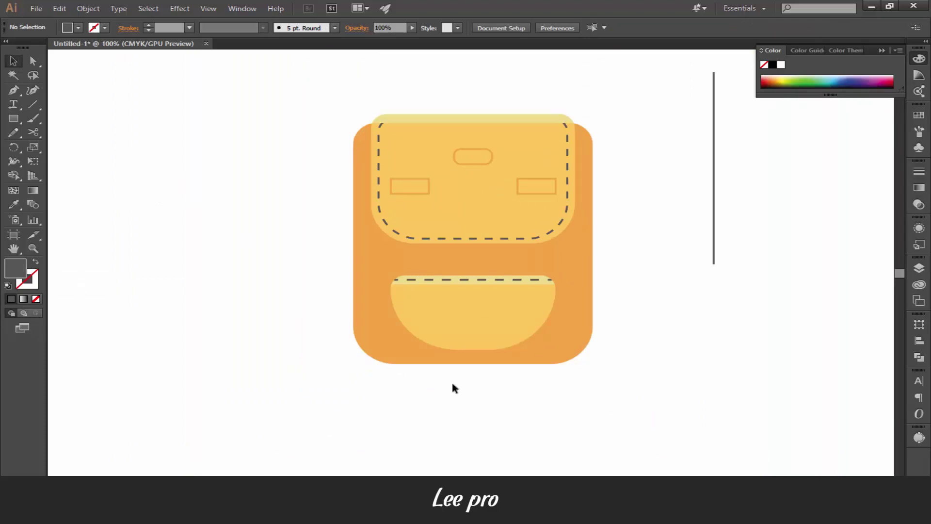
- Copy the flap's small rounded handle onto the pocket and bring it in front
left_click(468, 164)
left_click_drag(472, 156, 474, 311)
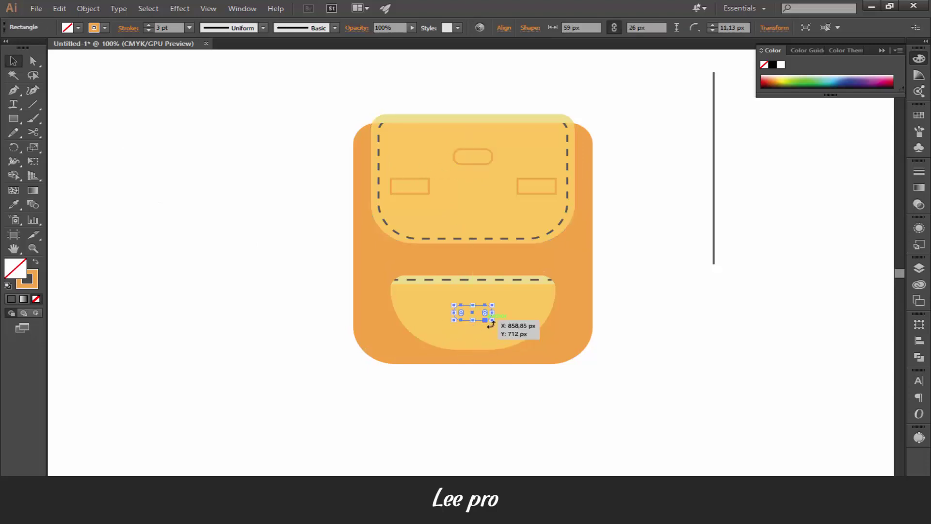
left_click(473, 319)
left_click(493, 318, "ctrl")
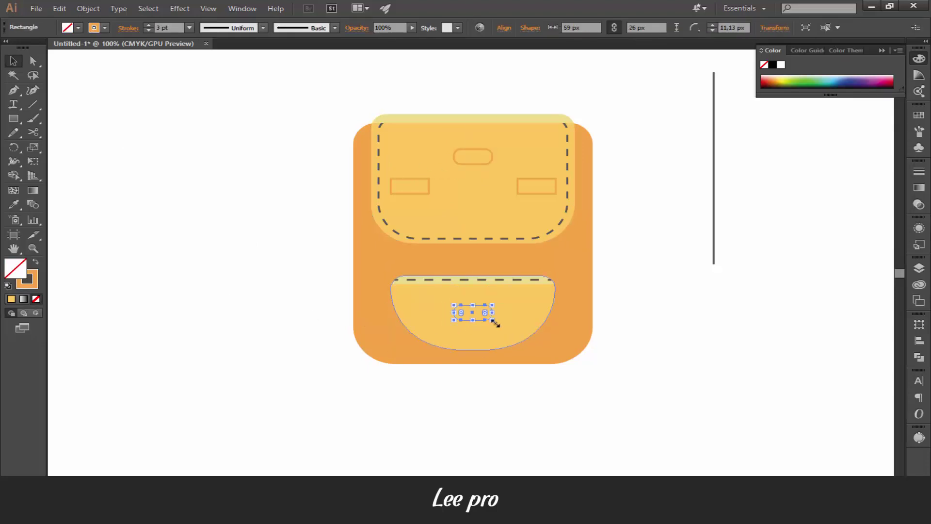
right_click(493, 318)
left_click(670, 312)
left_click(216, 304)
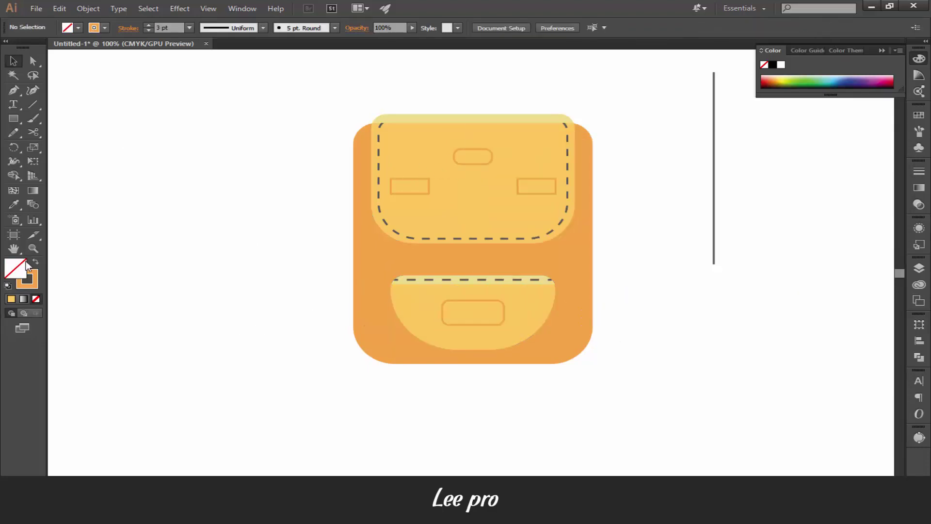
- Draw a small orange rectangle beside the bag and slant its top-right corner into a trapezoid
key("ctrl+plus")
scroll(294, 270, "left", 5)
key("shift+x")
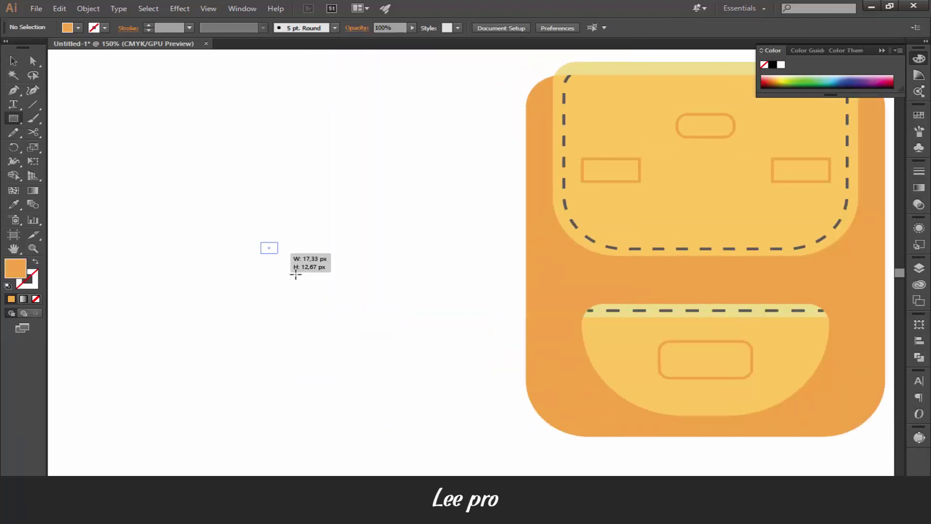
left_click_drag(260, 242, 289, 292)
key("a")
left_click(130, 172)
key("ctrl+plus")
key("ctrl+plus")
left_click(329, 233)
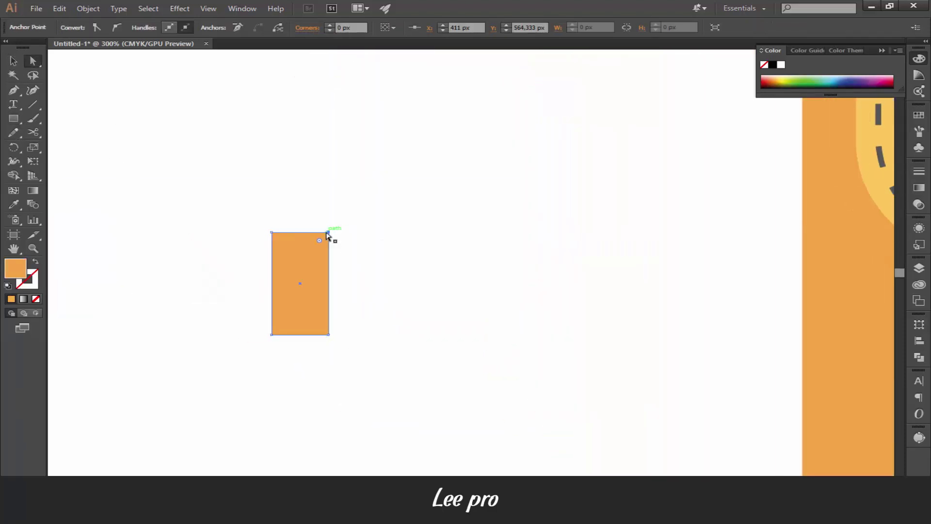
mouse_move(328, 233)
left_mouse_down()
mouse_move(318, 233)
mouse_move(304, 359)
left_mouse_up()
left_click(332, 341)
- Split the trapezoid down the middle, keeping only the right half
key("v")
left_click_drag(352, 181, 262, 287)
key("shift+m")
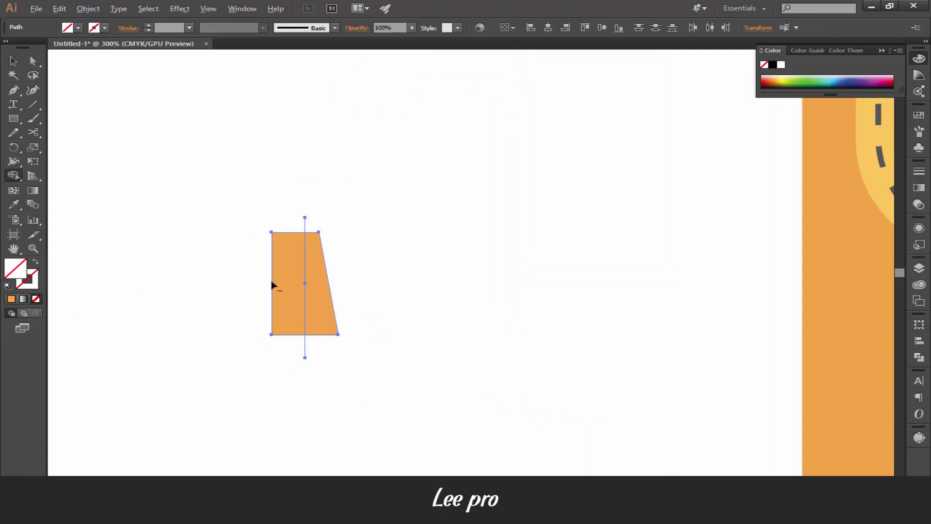
left_click(272, 285, "alt")
key("v")
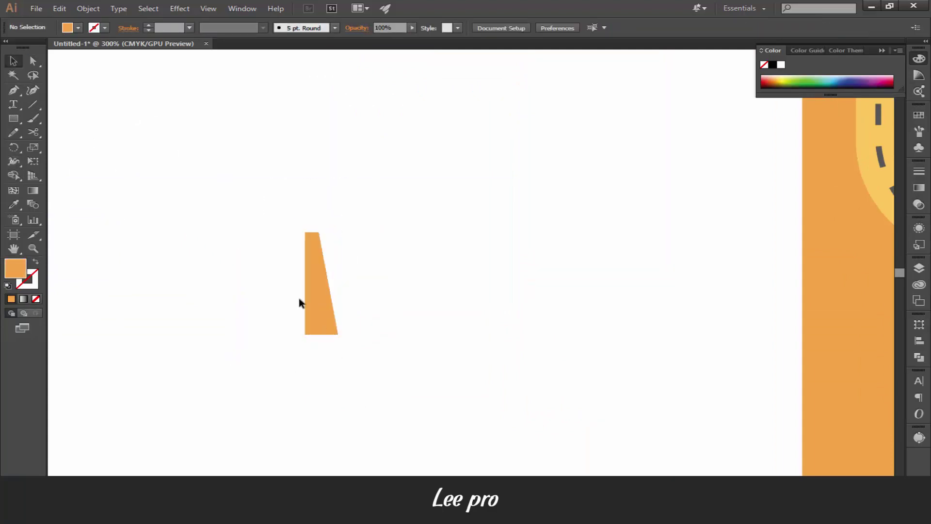
- Mirror a copy of the half and unite both halves into one symmetric trapezoid
right_click(227, 299)
mouse_move(316, 296)
left_mouse_down()
mouse_move(220, 297)
mouse_move(321, 310)
left_mouse_up()
left_click(387, 383)
left_click(483, 316)
left_click(322, 291, "shift")
left_click(919, 356)
left_click(392, 291)
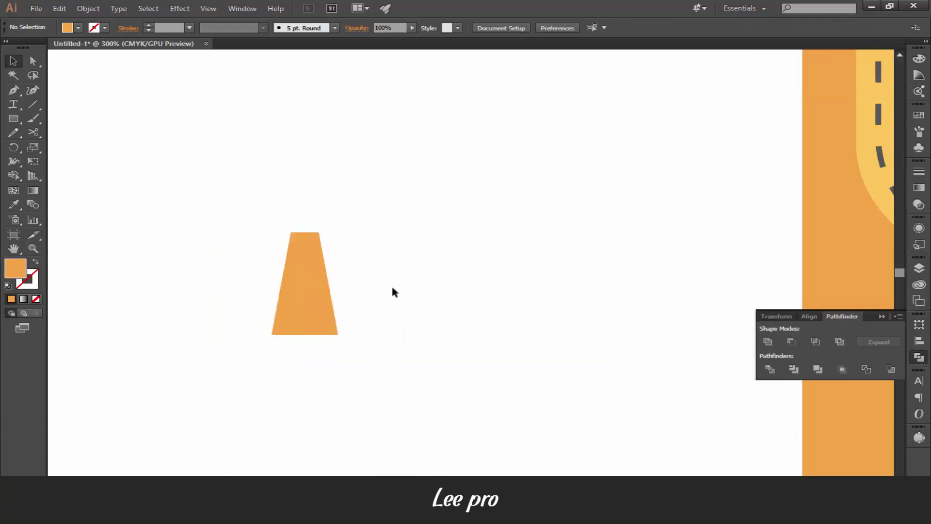
- Draw a dark grey rectangle and Minus Front it out of the trapezoid's lower part
left_click(14, 122)
double_click(15, 269)
left_click(286, 306)
key("Return")
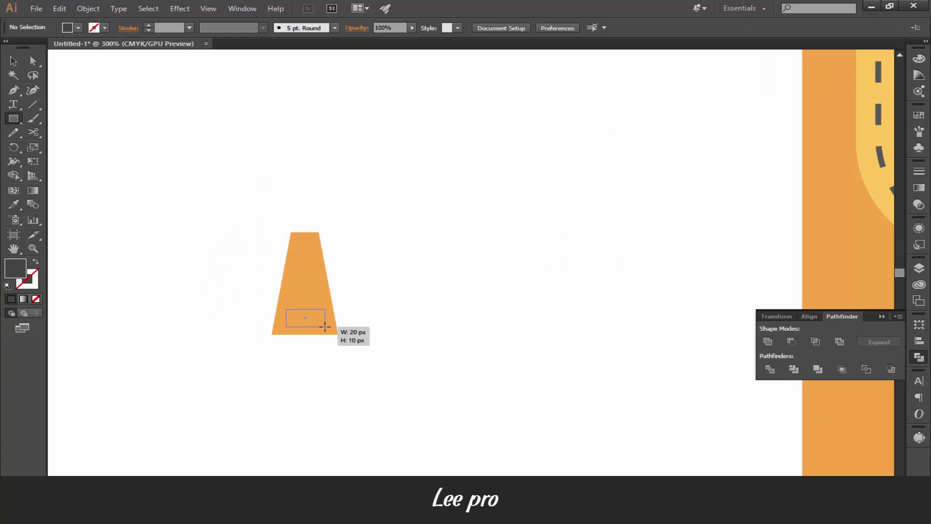
mouse_move(287, 310)
left_mouse_down()
mouse_move(324, 327)
mouse_move(316, 304)
mouse_move(715, 340)
left_mouse_up()
key("ctrl+a")
left_click(791, 341)
left_click(13, 60)
left_click(301, 271)
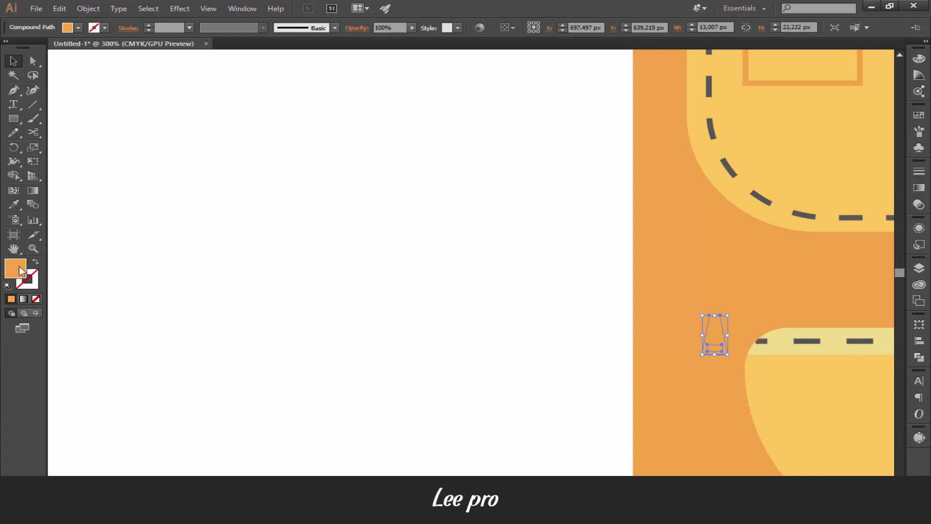
- Give the pull the dark grey fill and move it to the zipper's left end
double_click(15, 269)
key("Return")
key("i")
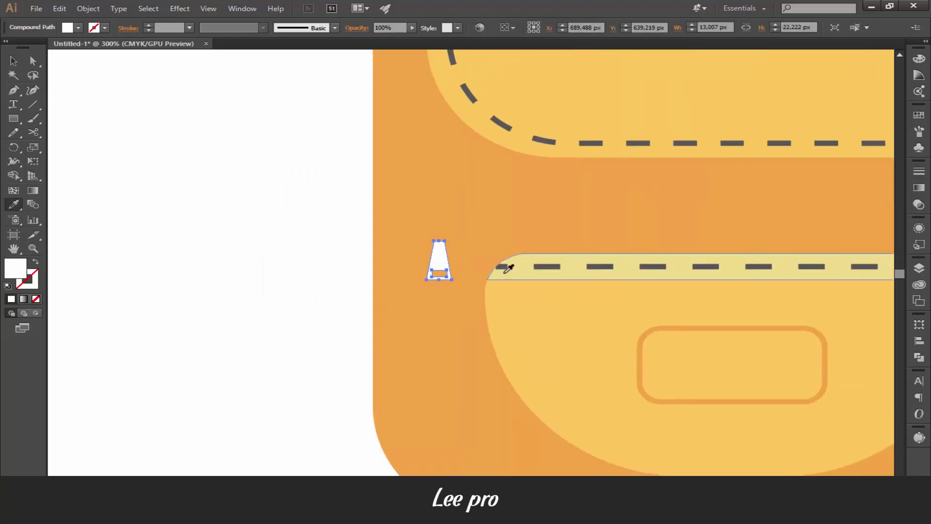
key("v")
left_click_drag(448, 274, 543, 313)
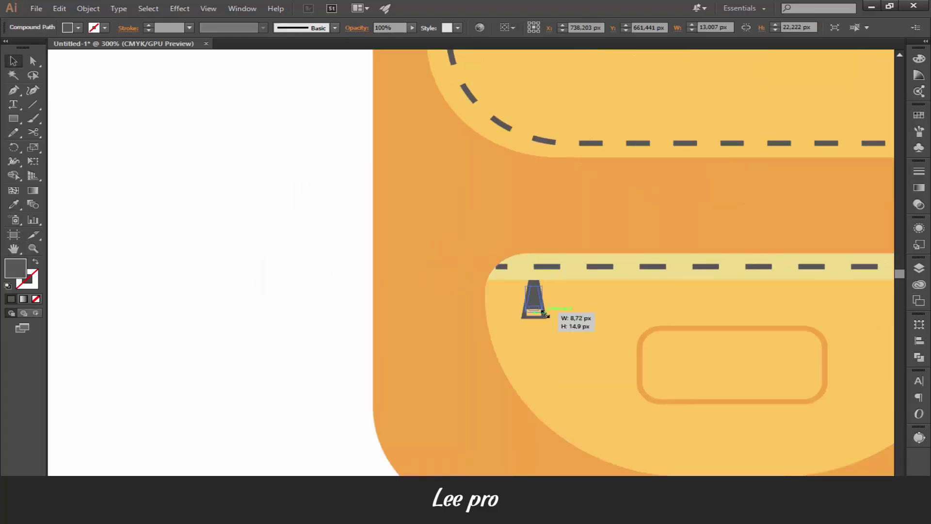
key("ctrl+shift+a")
key("ctrl+1")
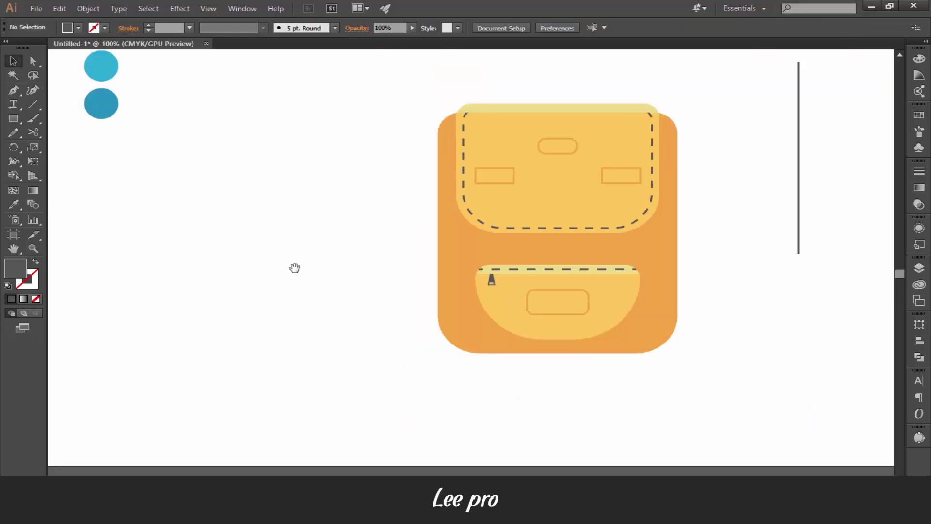
mouse_move(293, 267)
left_mouse_down()
mouse_move(194, 306)
mouse_move(213, 279)
left_mouse_up()
- Pen a side strap shape along the backpack's left edge
key("ctrl+plus")
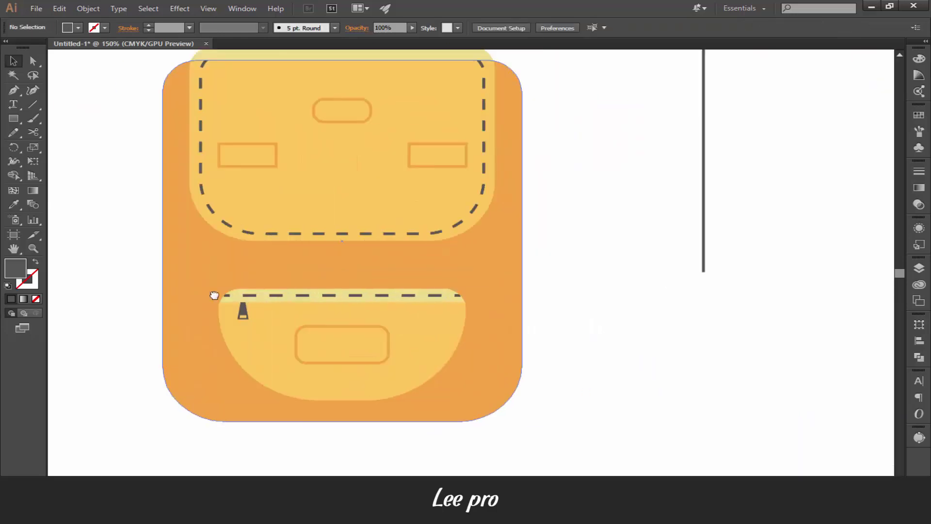
scroll(170, 284, "left", 5)
key("p")
left_click(383, 182)
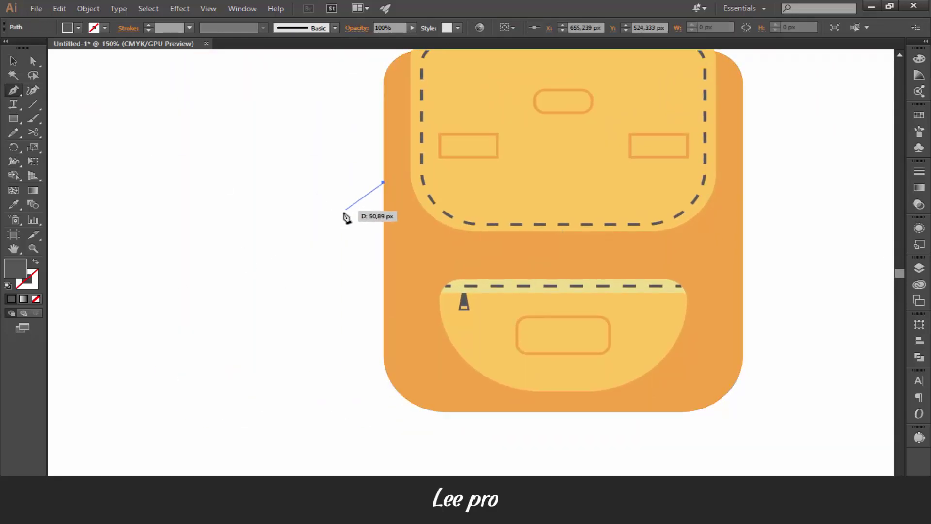
left_click(346, 286)
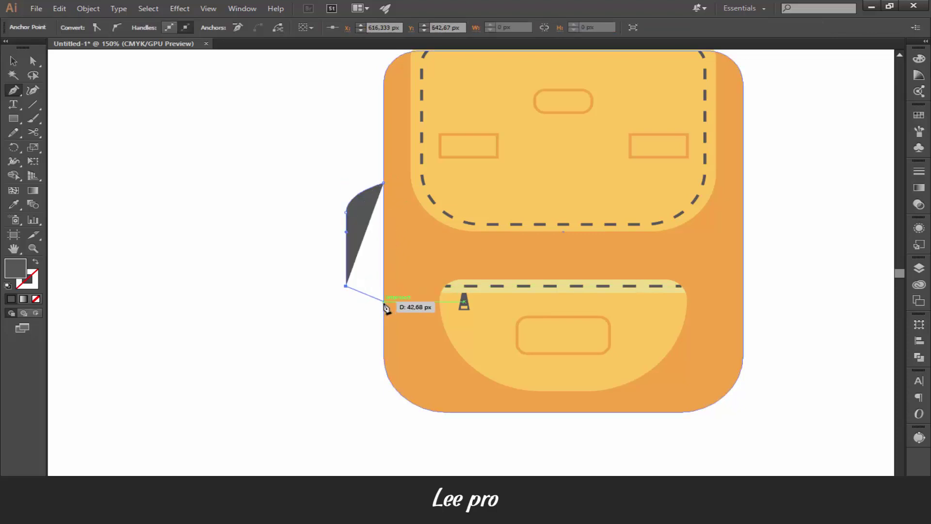
left_click_drag(383, 305, 414, 302)
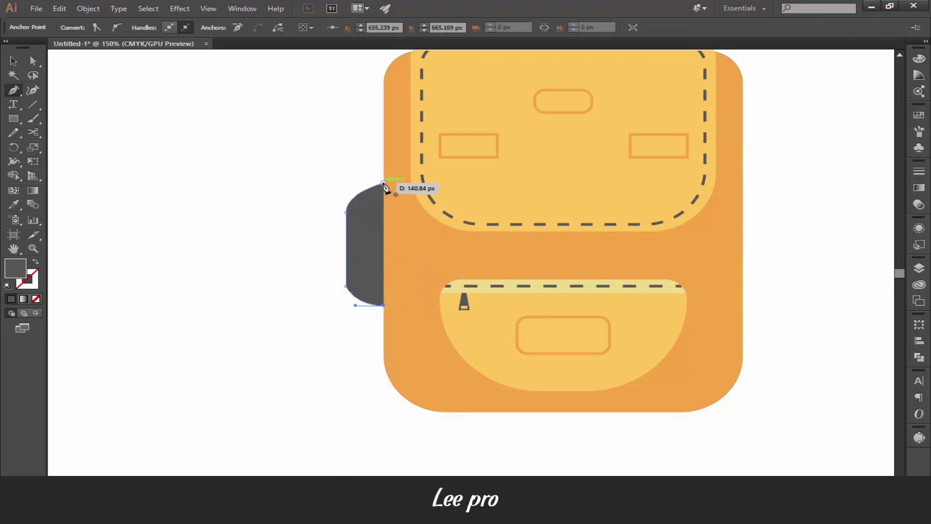
scroll(364, 305, "up", 2)
scroll(364, 306, "left", 5)
- Round the side strap's corners with Direct Selection
key("a")
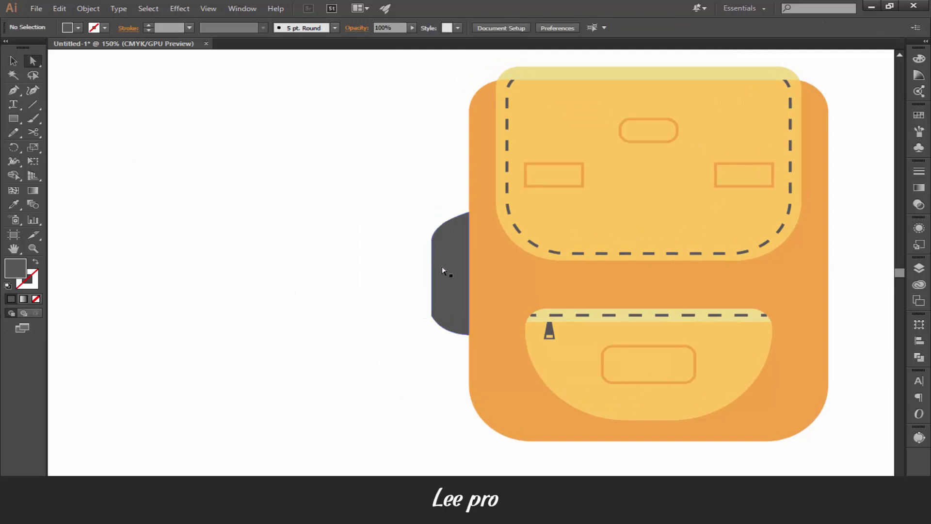
left_click_drag(451, 293, 463, 303)
left_click(432, 315)
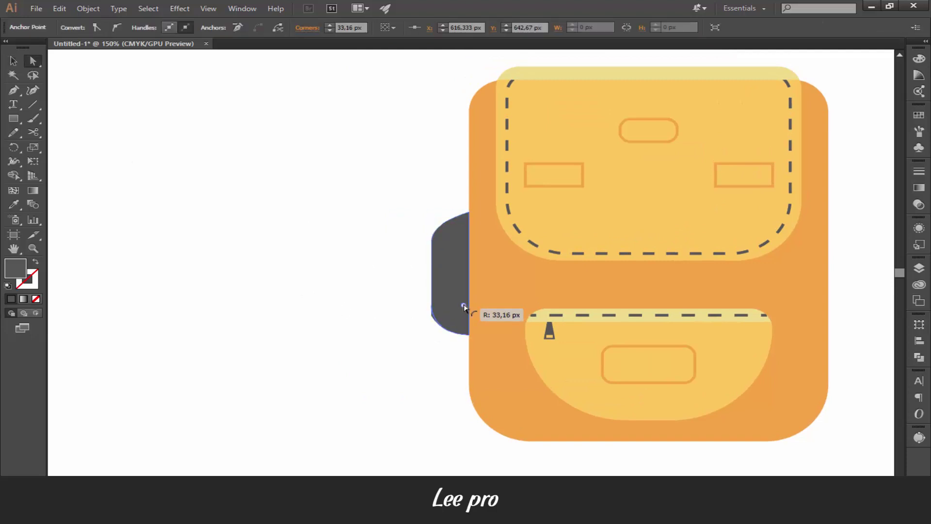
left_click(316, 288)
left_click_drag(402, 289, 374, 273)
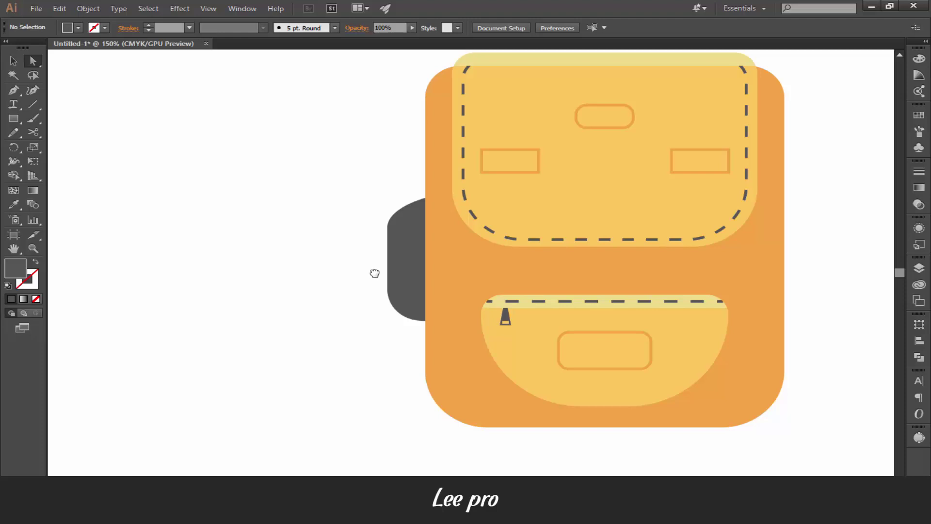
- Fill the side strap with the flap's light yellow using the eyedropper
left_click(407, 257)
key("i")
left_click(465, 203)
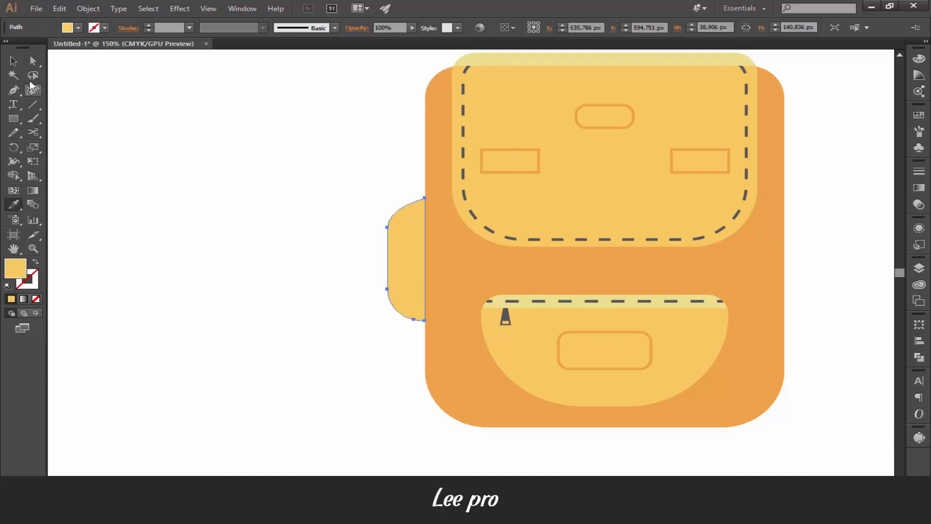
key("ctrl+shift+a")
left_click(19, 129)
- Pen a pale diagonal stripe across the strap's top
left_click(425, 210)
left_click_drag(387, 242, 427, 226)
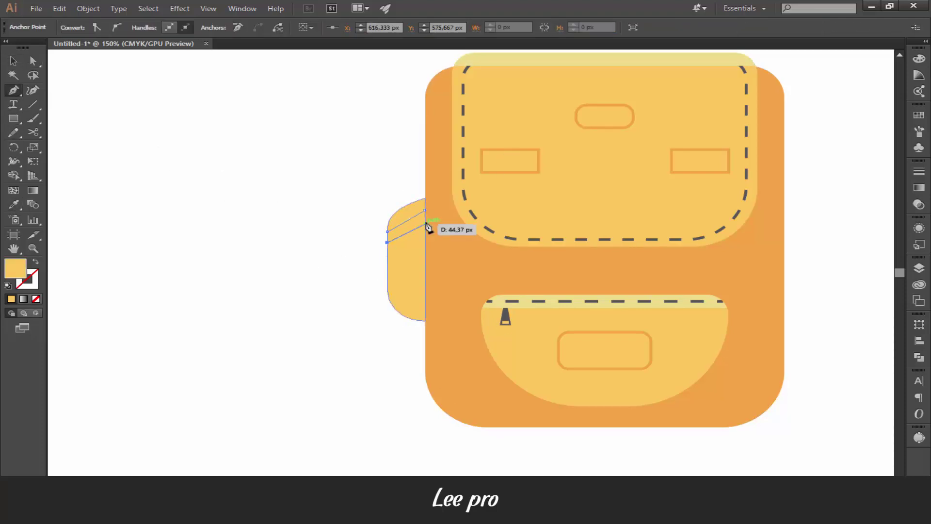
key("v")
key("ctrl+shift+a")
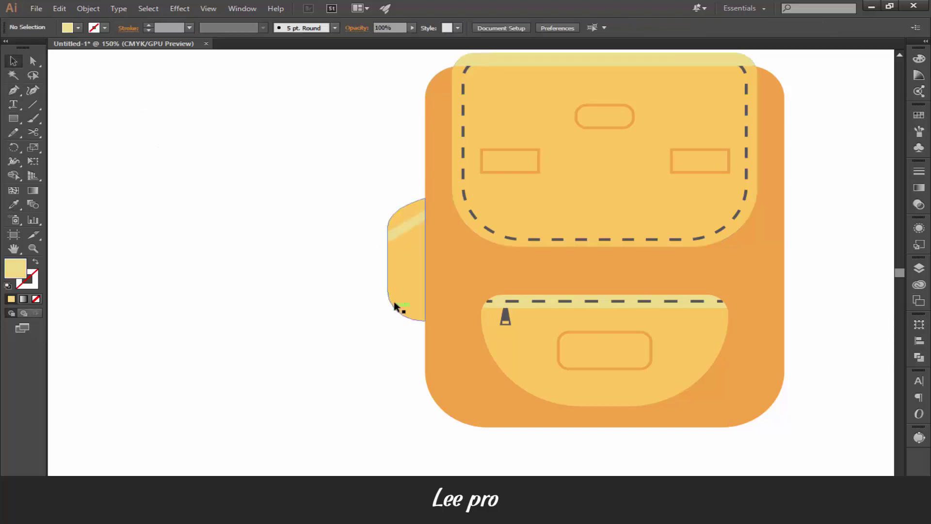
- Group the strap with its stripe and nudge the group upward
left_click(408, 284)
left_click(407, 223, "shift")
right_click(410, 244)
left_click(439, 295)
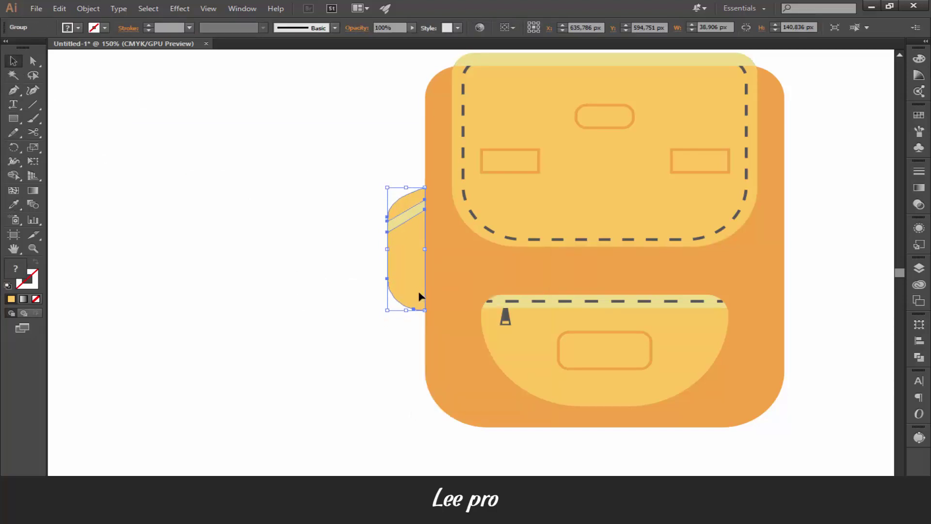
key("shift+Up")
left_click(334, 329)
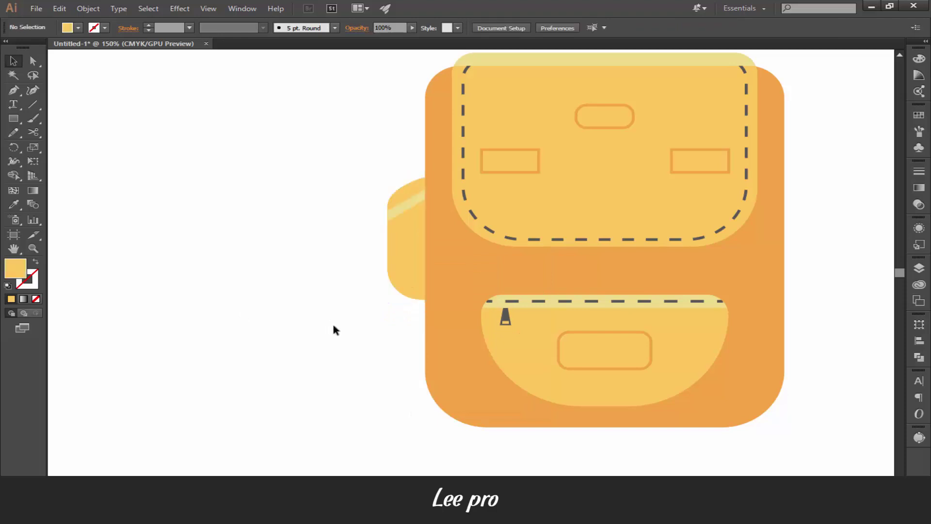
- Pen a curved second side pocket below the first and adjust its anchor points
left_click(425, 282)
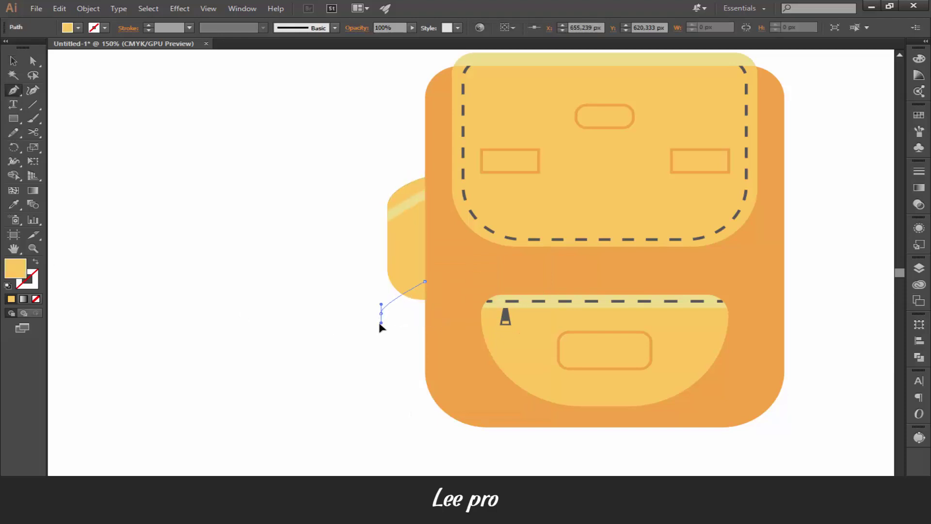
mouse_move(381, 388)
left_mouse_down()
mouse_move(407, 408)
mouse_move(437, 378)
left_mouse_up()
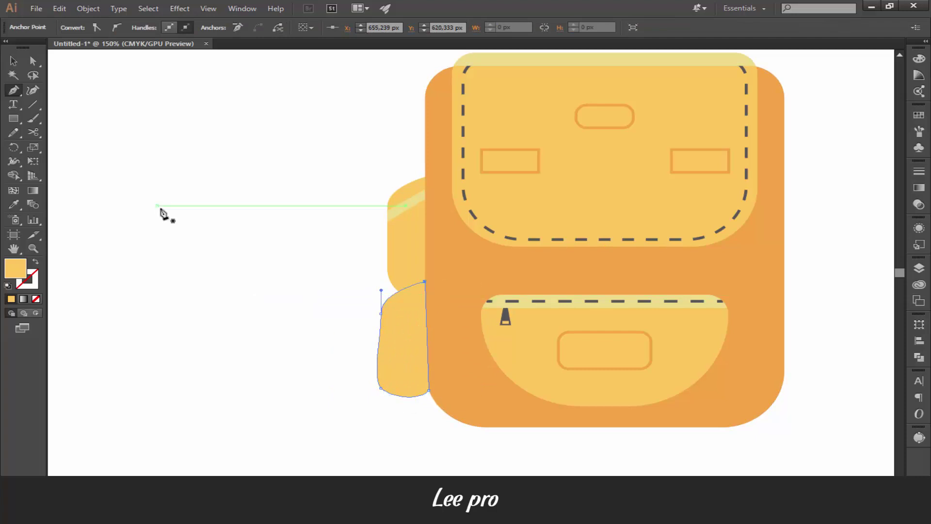
key("v")
left_click(382, 337)
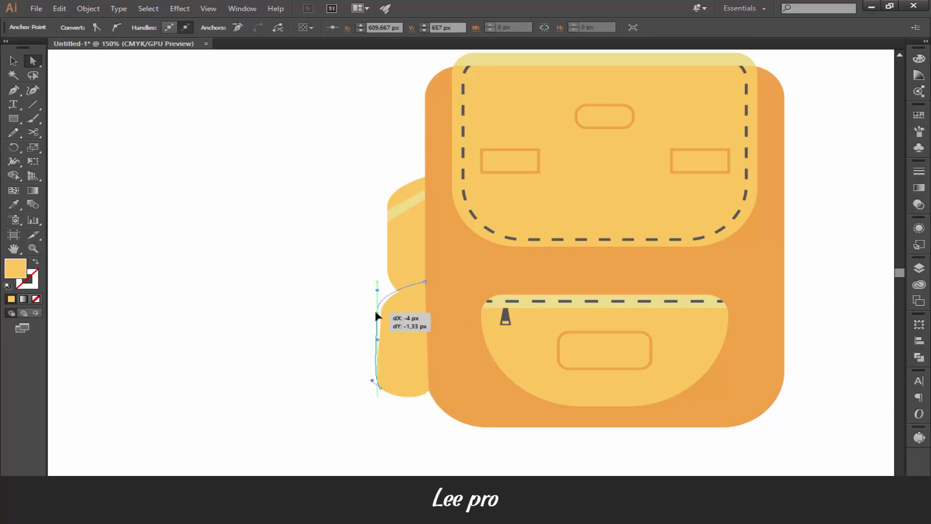
left_click(277, 303)
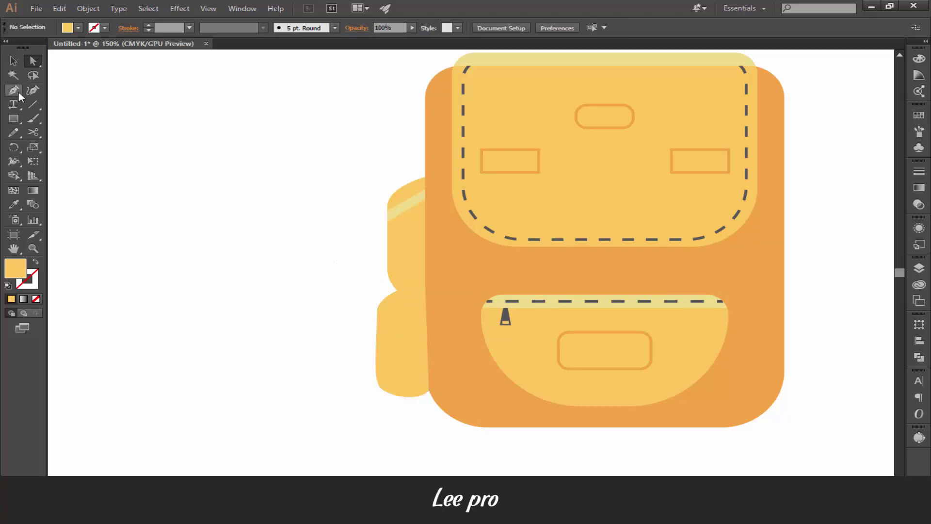
left_click(417, 203)
- Copy the pale stripe down onto the lower pocket and bring it to front
left_click_drag(403, 208, 405, 330)
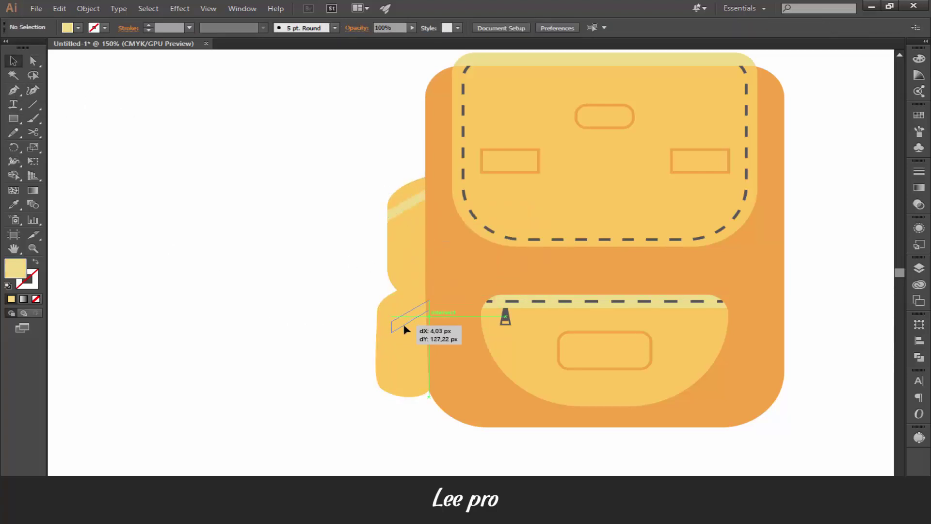
right_click(426, 310)
left_click(553, 293)
key("ctrl+plus")
key("ctrl+plus")
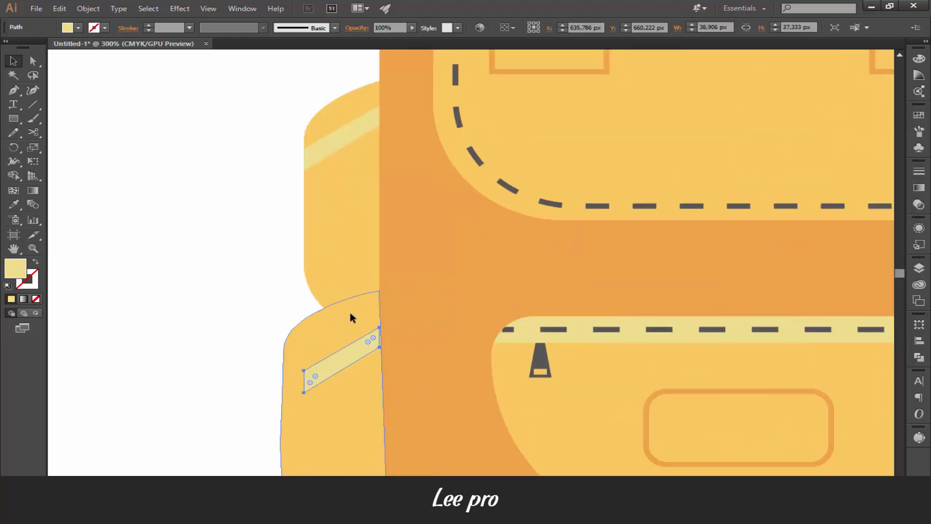
- Move the stripe's corners onto the lower pocket's edges and send the pocket behind the body
key("a")
left_click_drag(384, 353, 384, 357)
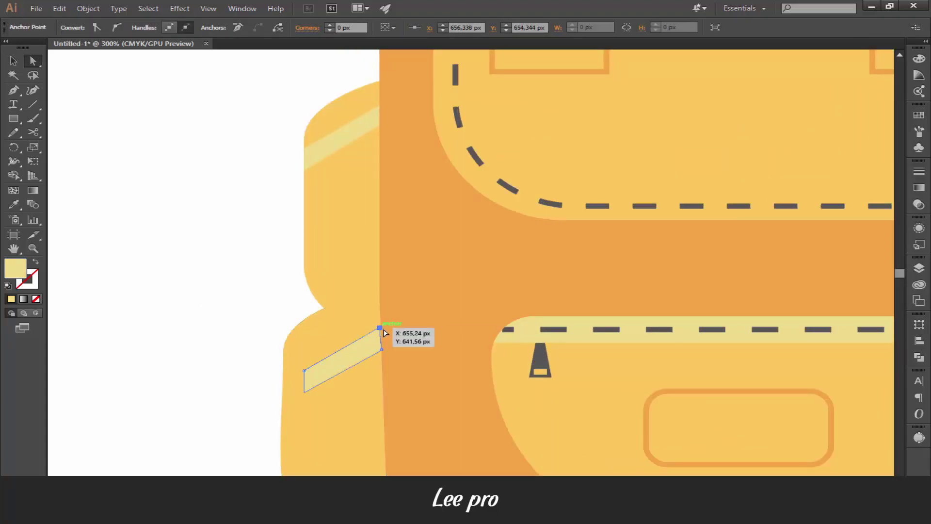
key("ctrl+shift+a")
left_click_drag(301, 393, 283, 392)
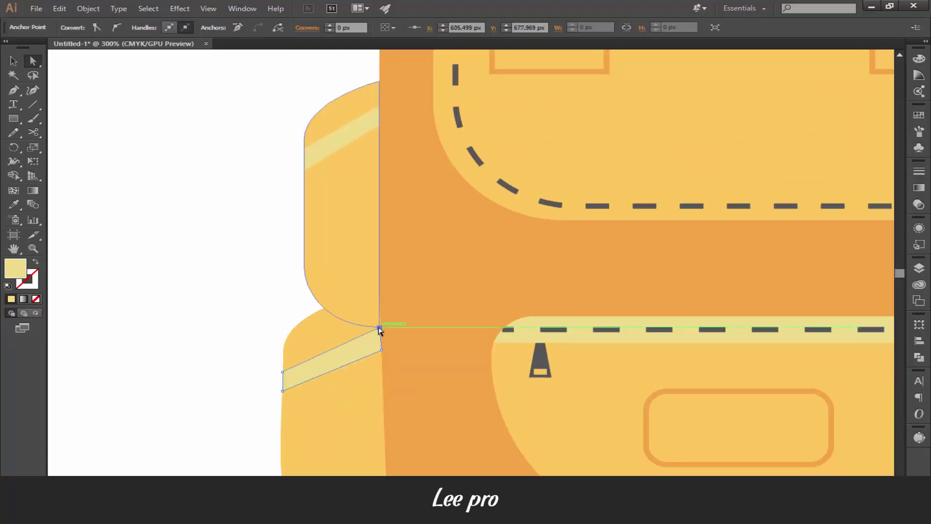
left_click_drag(380, 330, 380, 333)
left_click(181, 312)
key("ctrl+minus")
key("ctrl+minus")
key("ctrl+minus")
key("ctrl+plus")
key("ctrl+plus")
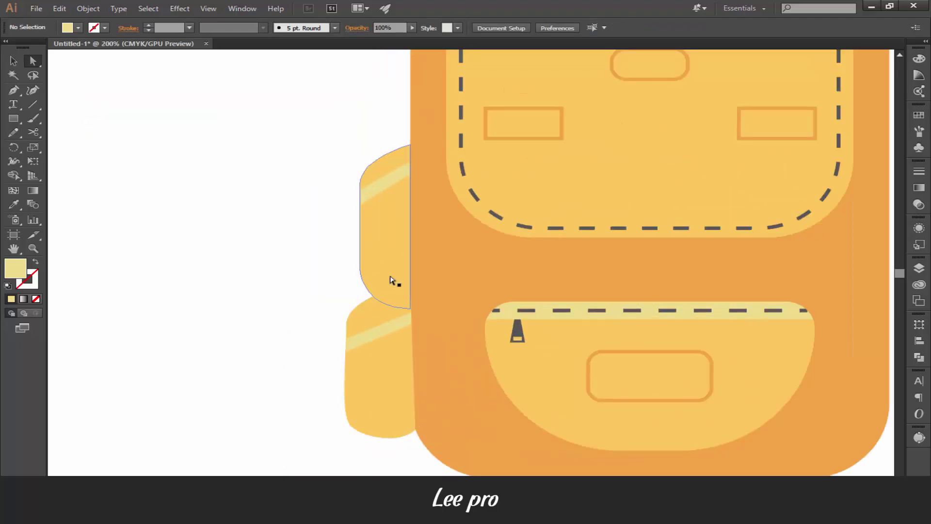
right_click(381, 326)
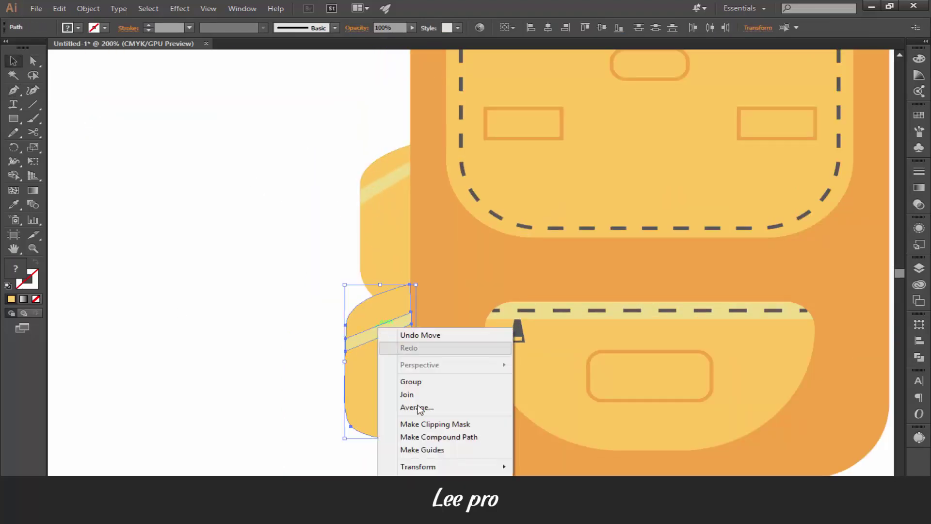
left_click(310, 366)
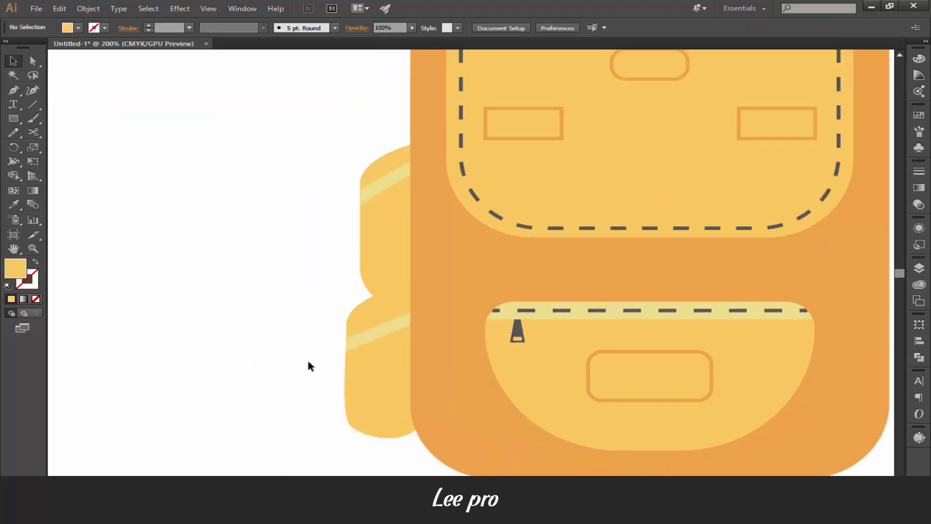
- Pen-draw a curved shade shape along the upper left pocket's bottom edge
left_click(360, 261)
left_click_drag(378, 279, 389, 279)
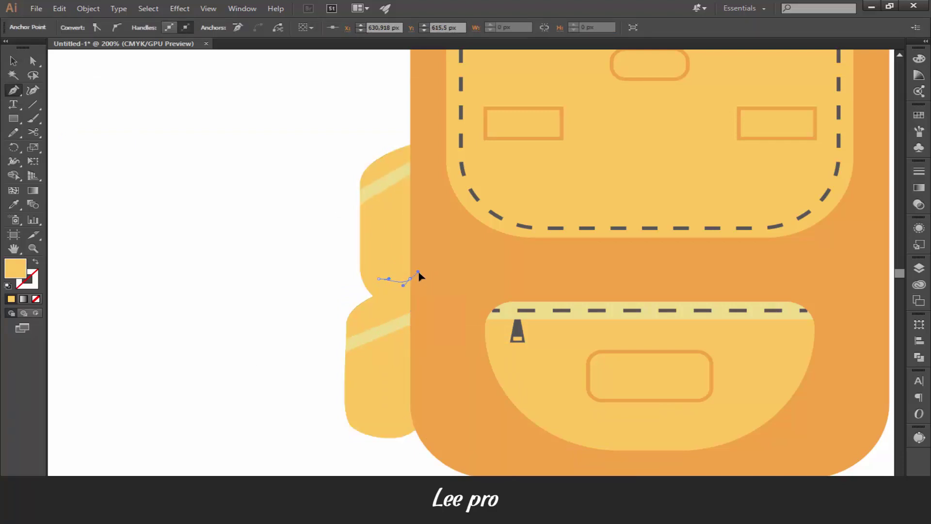
left_click(410, 283)
left_click(420, 328)
left_click(310, 328)
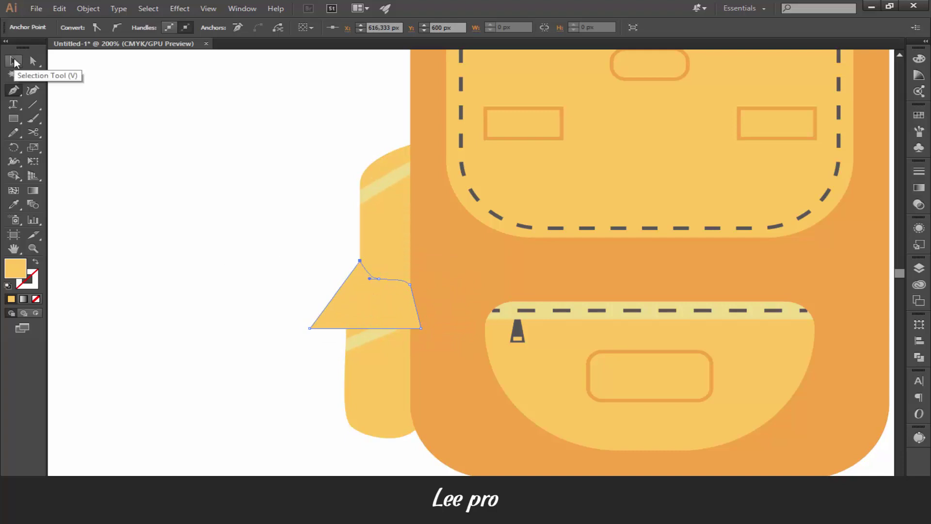
- Trim the shade to the pocket with Shape Builder and send it behind the pocket
left_click(15, 61)
key("shift+m")
left_click(339, 312, "alt")
key("v")
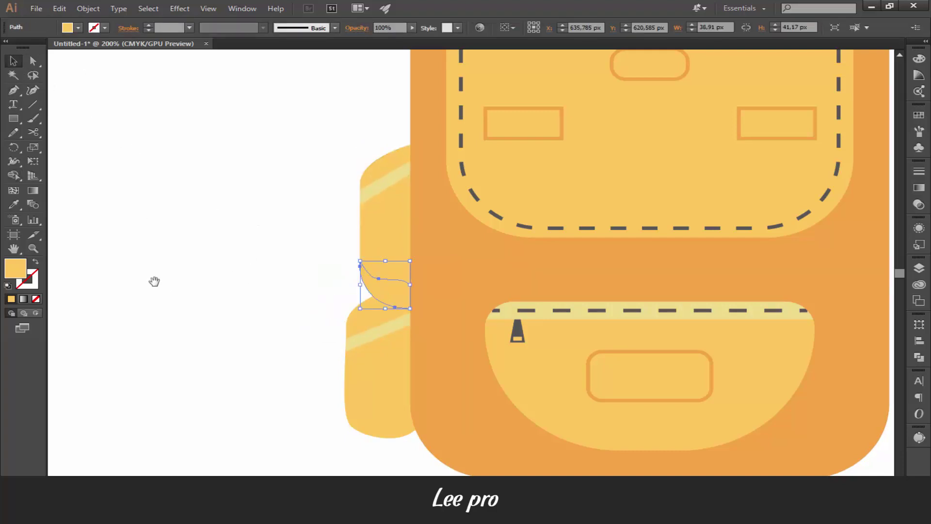
key("ctrl+minus")
scroll(223, 277, "up", 5)
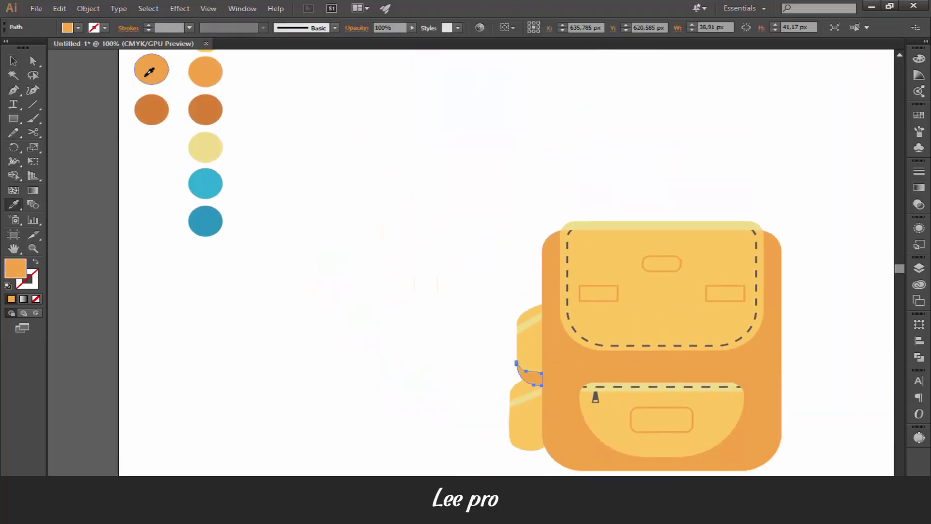
key("ctrl+plus")
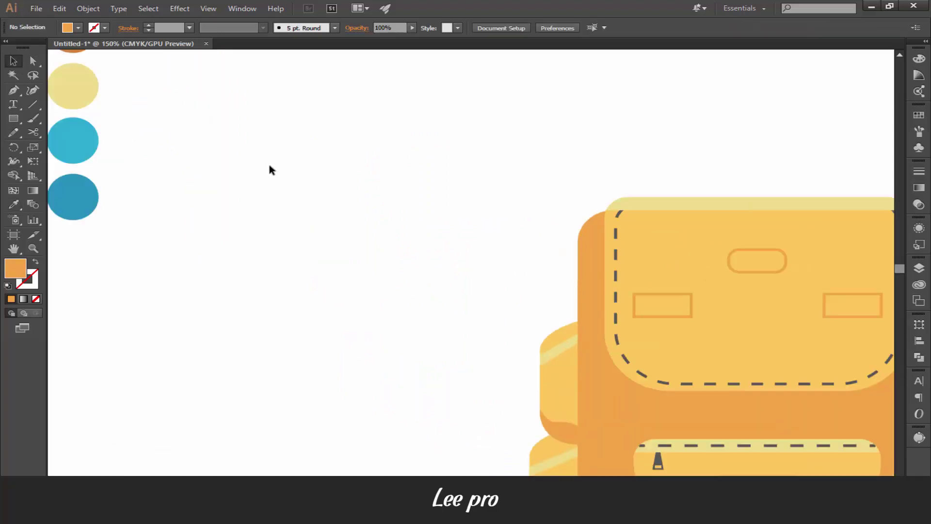
key("ctrl+plus")
right_click(443, 271)
left_click(294, 335)
scroll(454, 223, "down", 3)
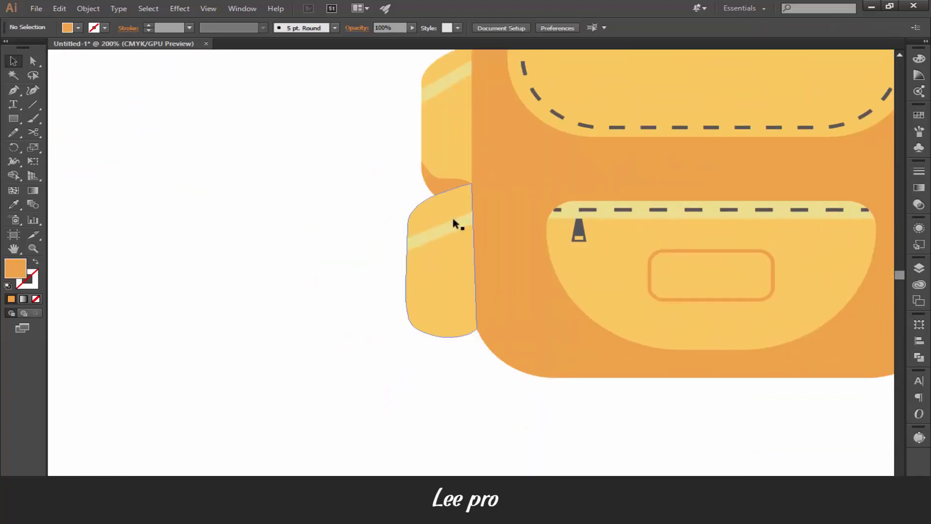
- Draw a matching curved shade under the lower left pocket and trim off the leftover piece
left_click(406, 290)
left_click_drag(430, 312, 445, 311)
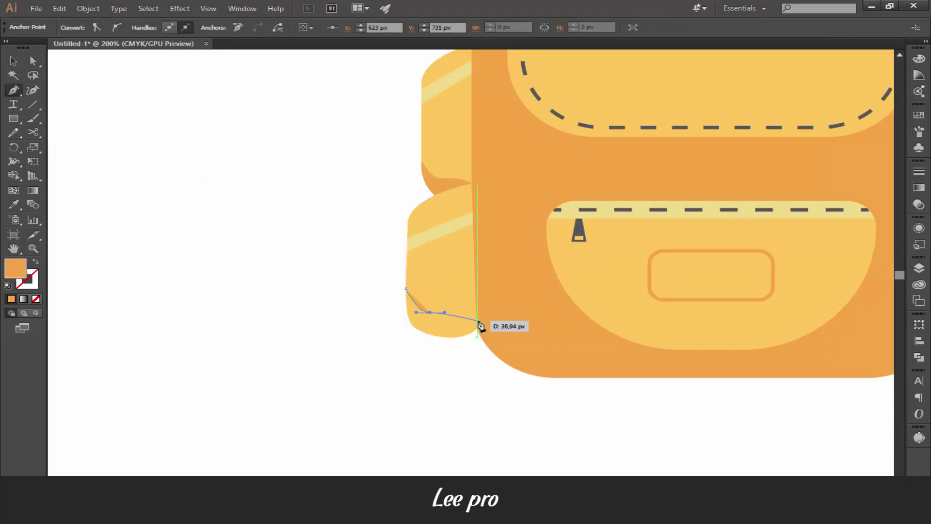
left_click(464, 377)
left_click(380, 362)
left_click(405, 289)
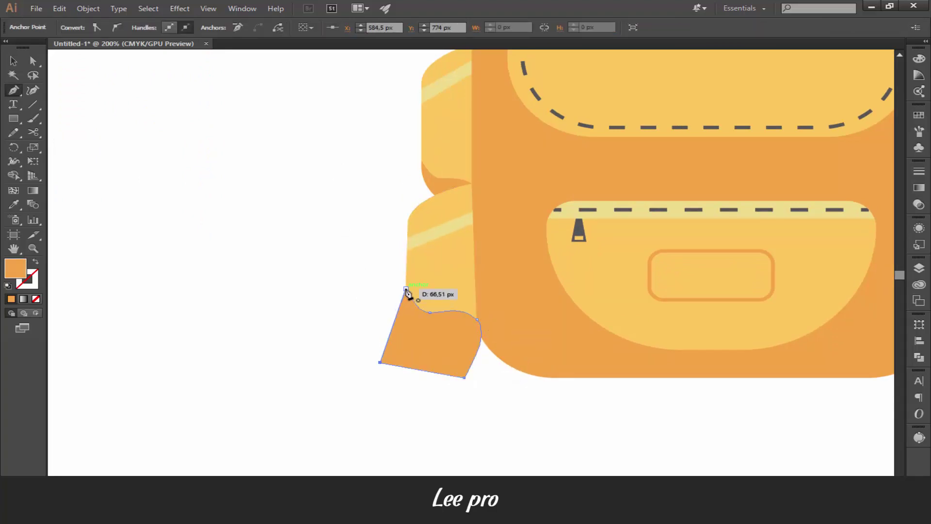
key("v")
left_click(457, 271, "shift")
key("Delete")
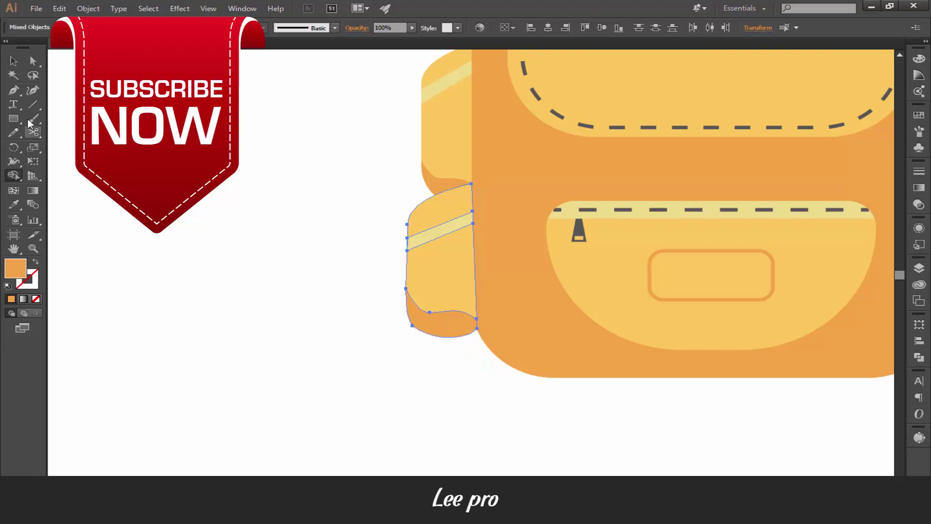
left_click(243, 239)
- Group the left pockets with their shades and reflect a copy horizontally
scroll(262, 184, "up", 3)
scroll(262, 184, "right", 3)
right_click(373, 324)
mouse_move(306, 116)
left_mouse_down()
mouse_move(358, 383)
mouse_move(180, 363)
left_mouse_up()
left_click(405, 377)
right_click(178, 342)
left_click(334, 459)
left_click(494, 318)
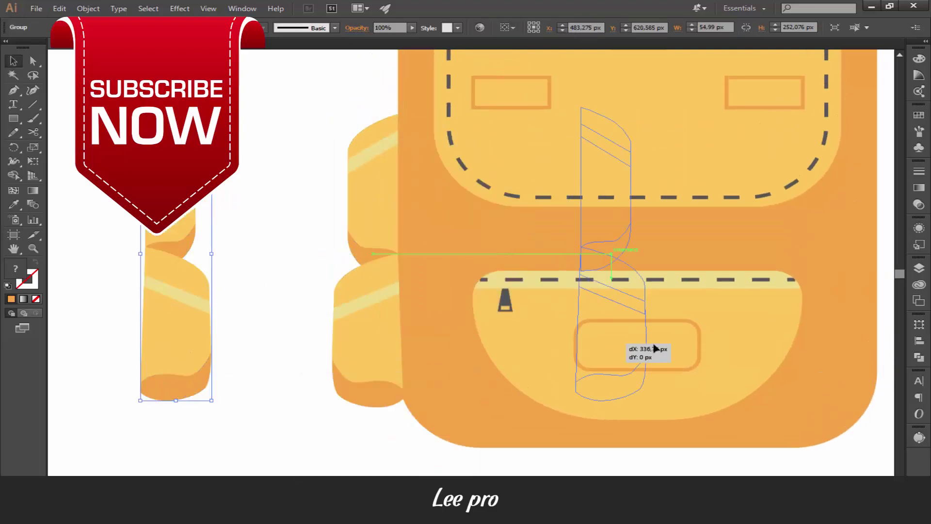
- Move the mirrored pockets onto the backpack's right edge and view the whole backpack
scroll(588, 305, "down", 1)
scroll(337, 334, "down", 2)
left_click_drag(248, 282, 611, 285)
scroll(614, 285, "up", 2)
scroll(651, 254, "up", 1)
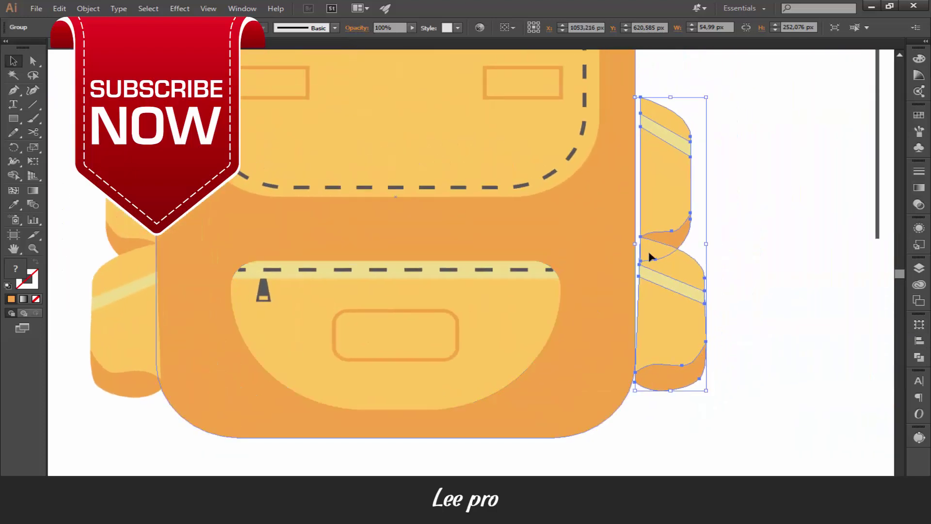
left_click(158, 430)
key("ctrl+1")
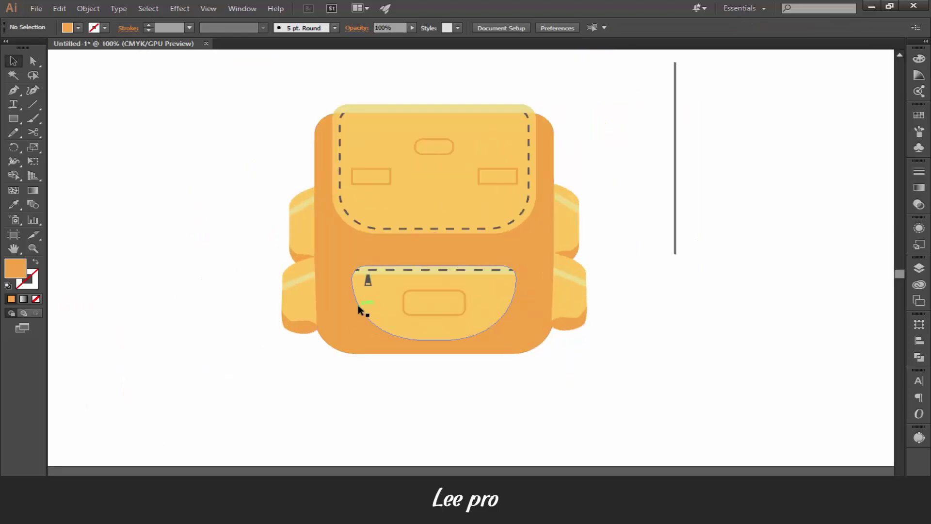
- Duplicate the top flap, fill the copy black, and send it behind the flap
left_click_drag(390, 209, 419, 248)
left_click(416, 246)
double_click(15, 268)
left_click(286, 310)
left_click(578, 168)
right_click(456, 247)
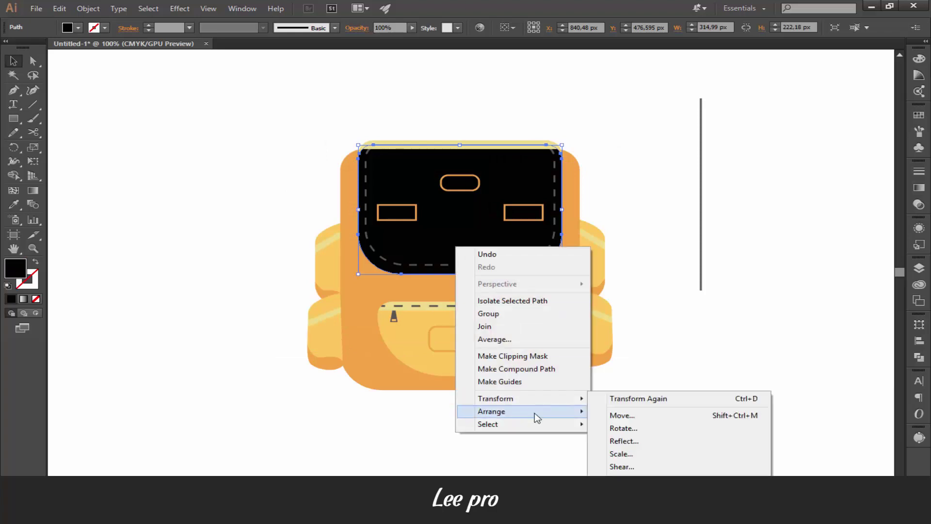
left_click(631, 436)
- Send the backpack body behind the black copy and lower the shadow's opacity
left_click(919, 187)
left_click(829, 166)
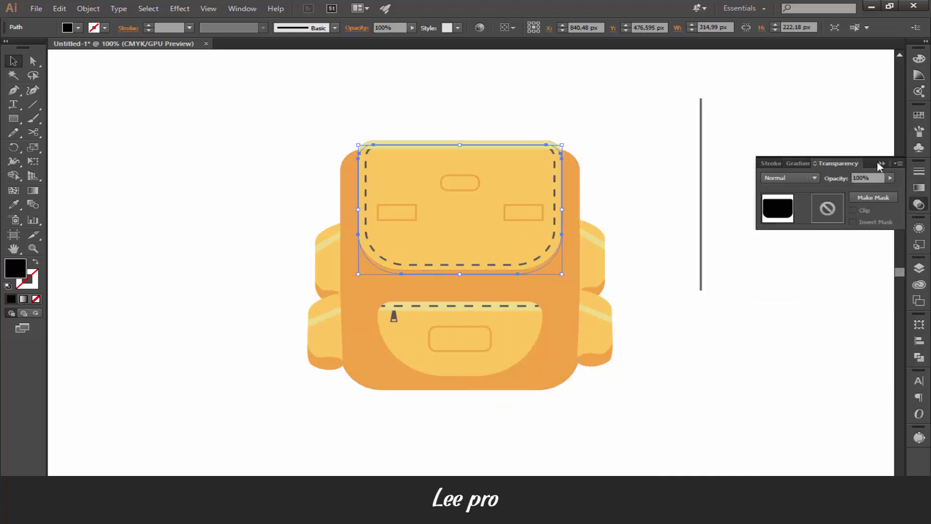
right_click(556, 289)
left_click(802, 427)
left_click(460, 271)
left_click(918, 205)
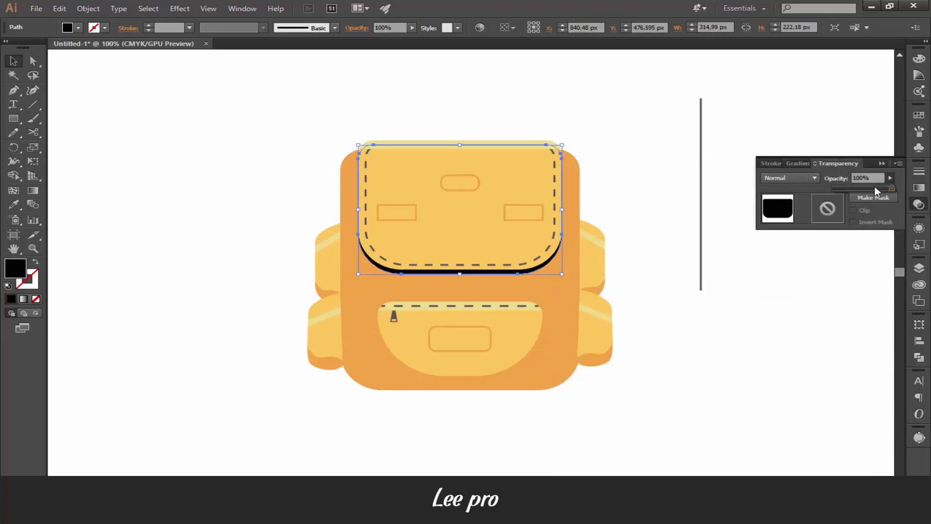
left_click(652, 259)
key("ctrl+plus")
key("ctrl+plus")
left_click(290, 154)
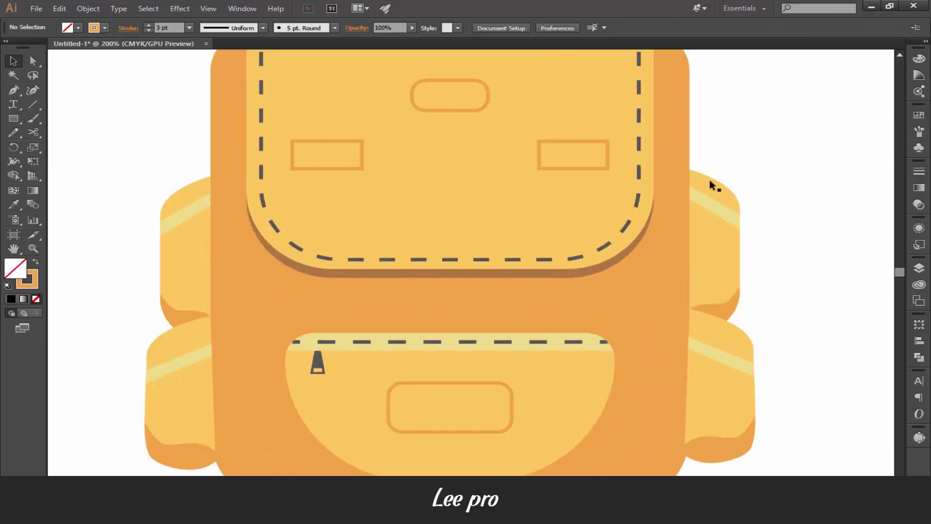
- Undo the stray rectangle and slide both small flap rectangles inward toward the centre
key("ctrl+z")
left_click_drag(354, 169, 362, 169)
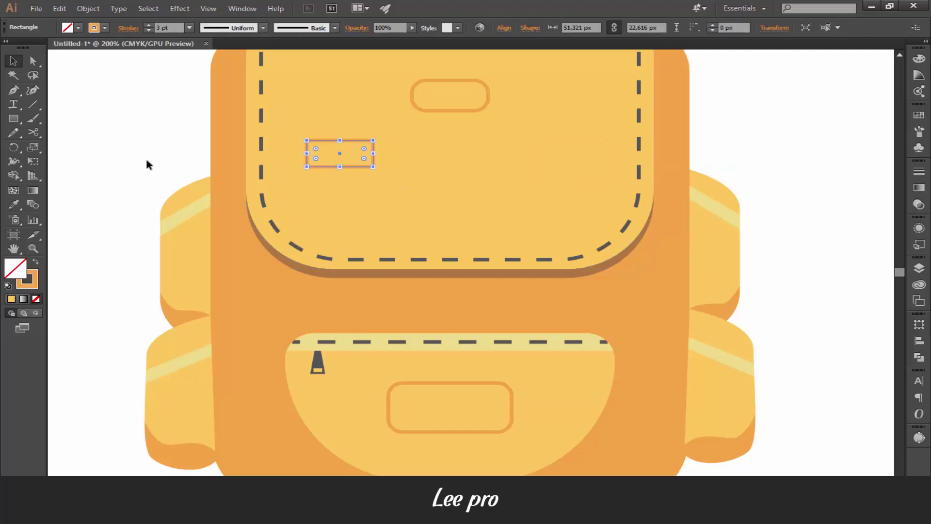
mouse_move(332, 165)
left_mouse_down()
mouse_move(555, 164)
mouse_move(548, 167)
left_mouse_up()
left_click_drag(344, 170, 358, 170)
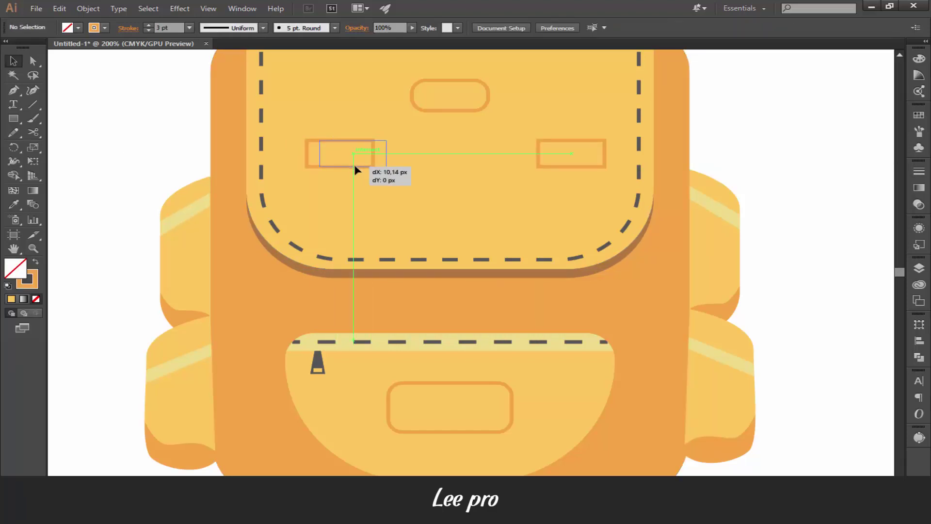
left_click_drag(562, 171, 557, 165)
left_click(310, 166, "shift")
key("ctrl+1")
left_click(151, 145)
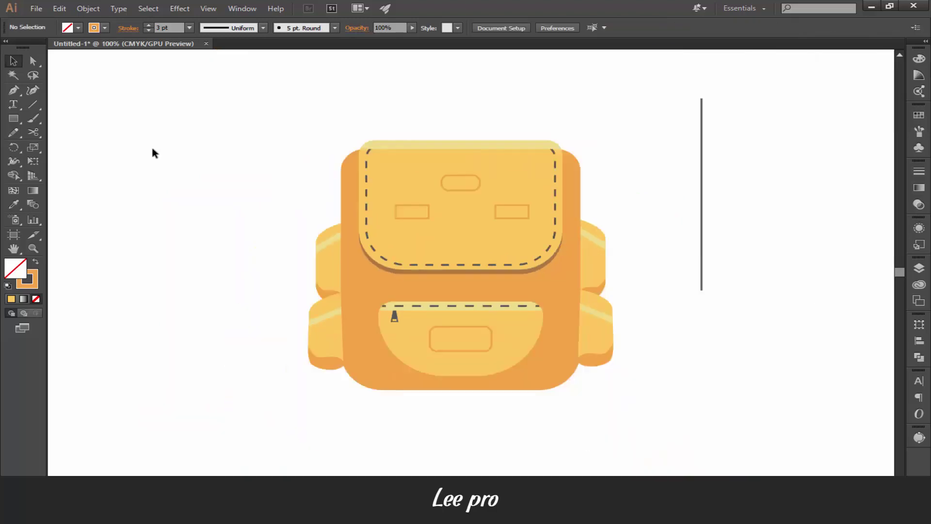
key("ctrl+plus")
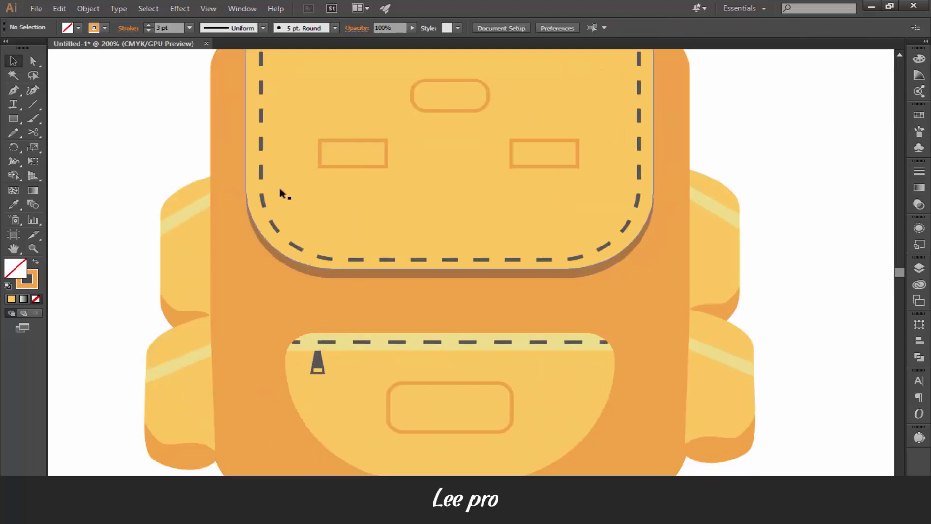
- Draw a tall strap rectangle from the flap to the pocket, filled darker orange
left_click_drag(365, 239, 368, 370)
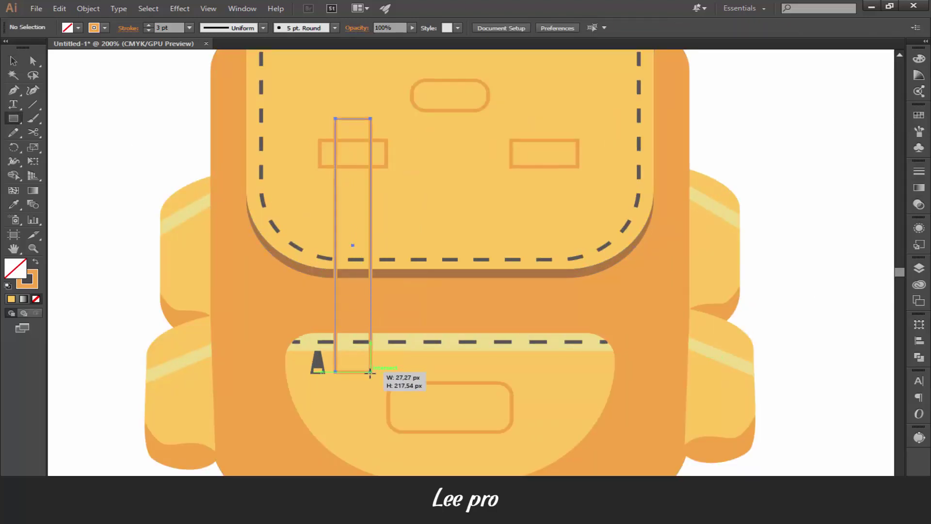
left_click_drag(53, 152, 383, 256)
key("ctrl+1")
left_click(14, 204)
left_click(241, 124)
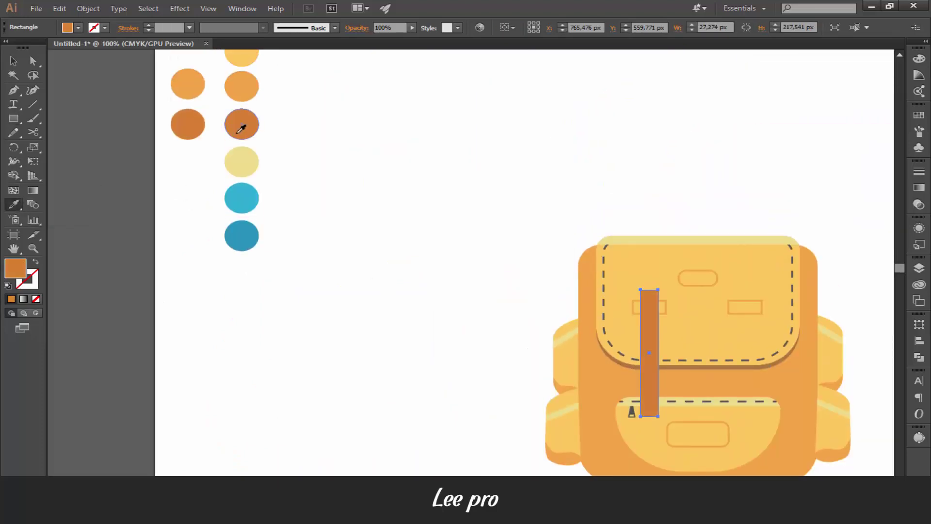
key("ctrl+shift+a")
- Draw a 5 pt centre line running the full length of the strap
left_click_drag(499, 273, 371, 212)
key("ctrl+plus")
key("ctrl+plus")
key("ctrl+plus")
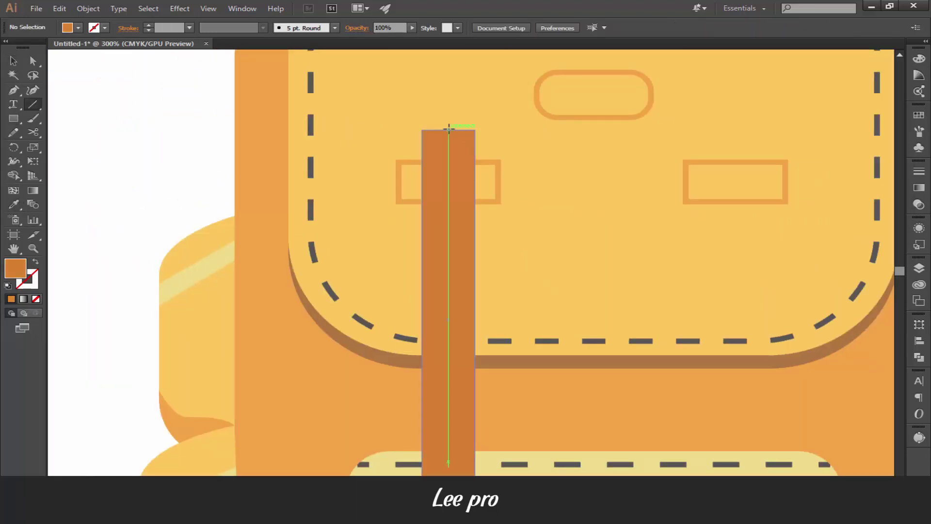
left_click_drag(448, 128, 447, 380)
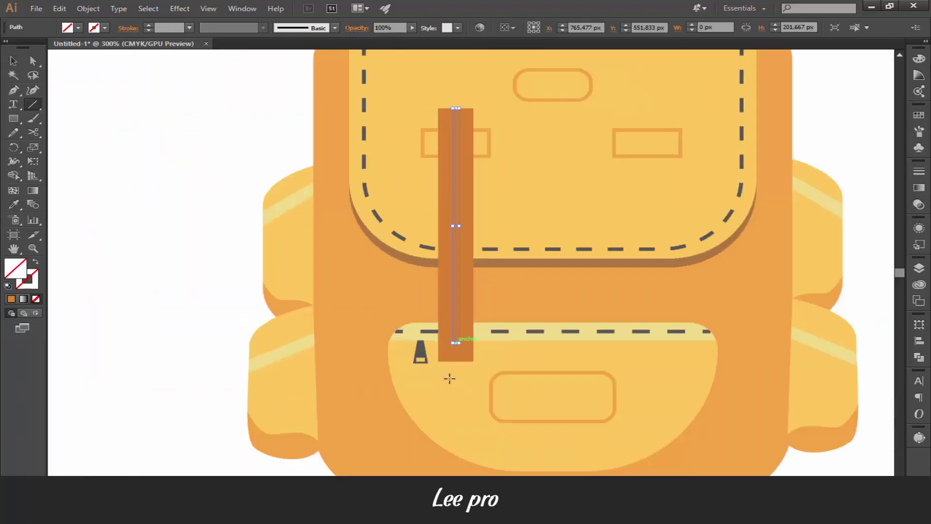
key("ctrl+minus")
key("ctrl+minus")
key("v")
left_click_drag(460, 325, 461, 338)
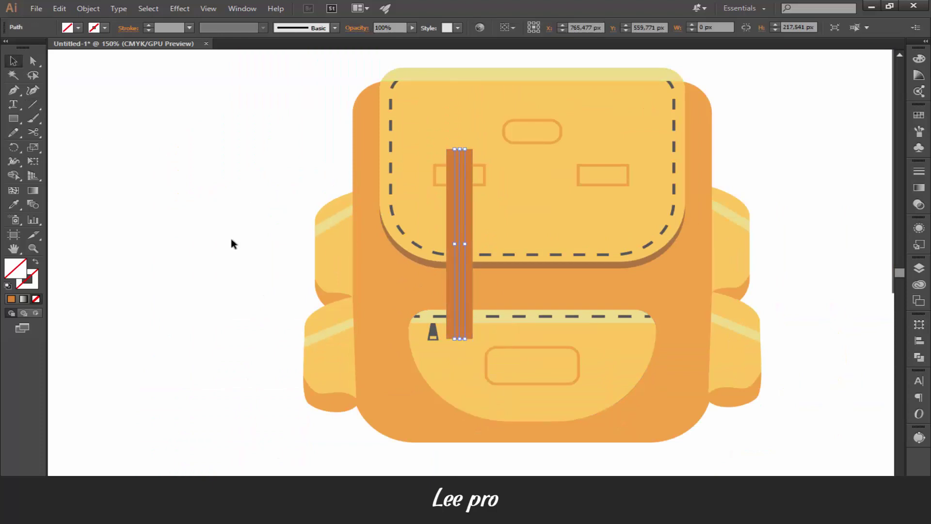
left_click(148, 25)
left_click(148, 25)
key("v")
key("ctrl+plus")
scroll(432, 269, "up", 2)
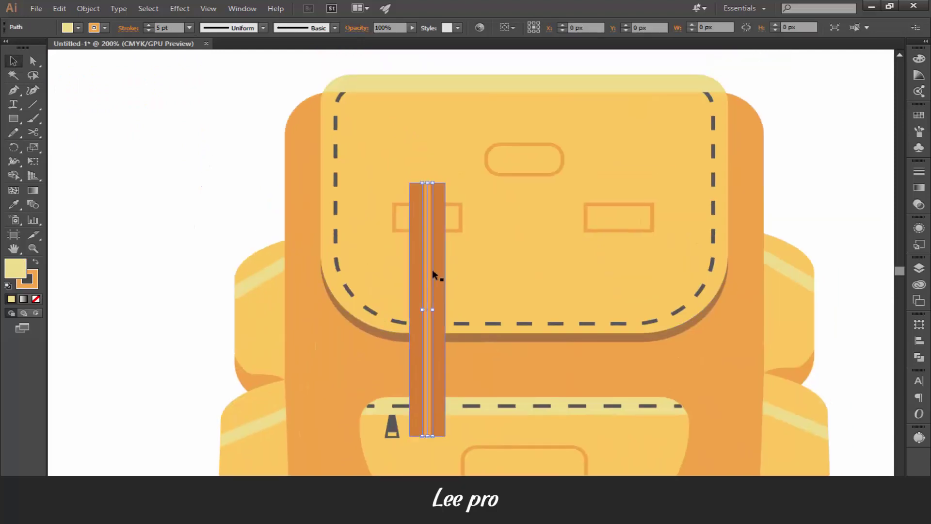
- Group the strap with its centre line, then select the front pocket pieces
right_click(432, 274)
left_click(466, 323)
right_click(456, 230)
left_click(179, 209)
scroll(269, 237, "down", 3)
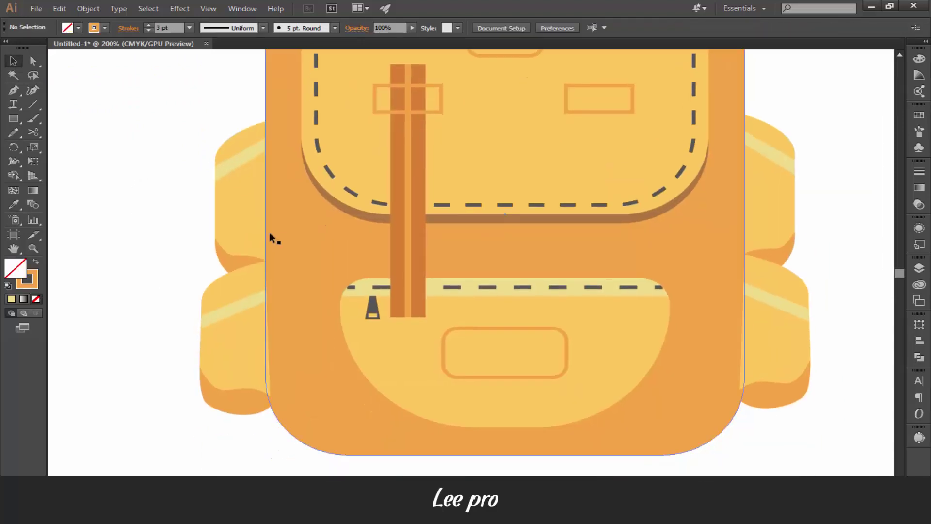
left_click(460, 293)
right_click(409, 356)
- Group the front pocket pieces and zoom out to the whole backpack
left_click(473, 413)
right_click(446, 322)
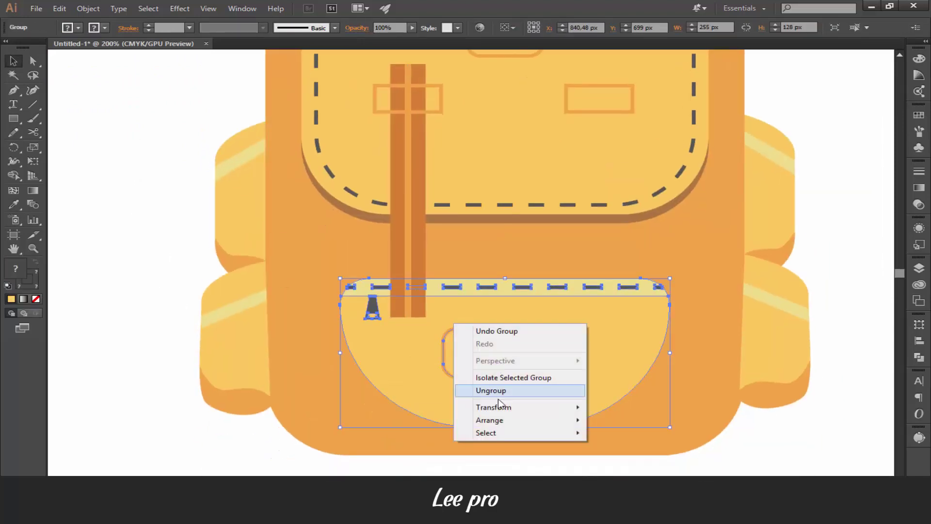
left_click(147, 222)
key("ctrl+minus")
key("ctrl+minus")
- Duplicate the strap onto the flap's right side and nudge it into place
left_click(435, 236)
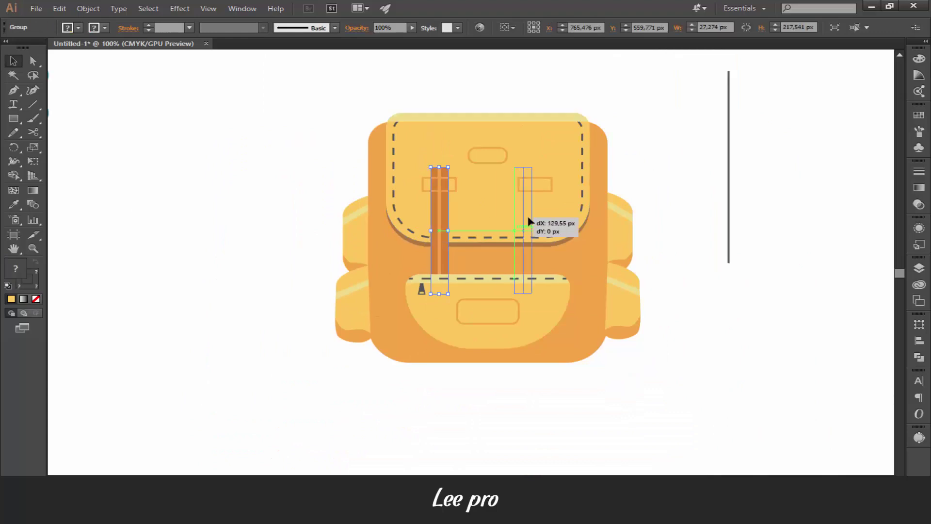
left_click_drag(529, 222, 529, 221)
left_click(257, 188)
key("ctrl+plus")
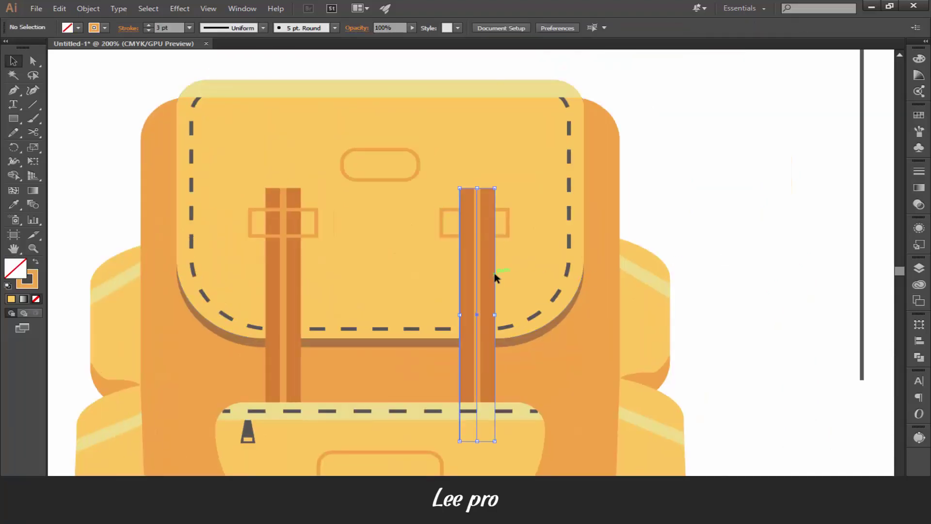
key("Left")
right_click(508, 226)
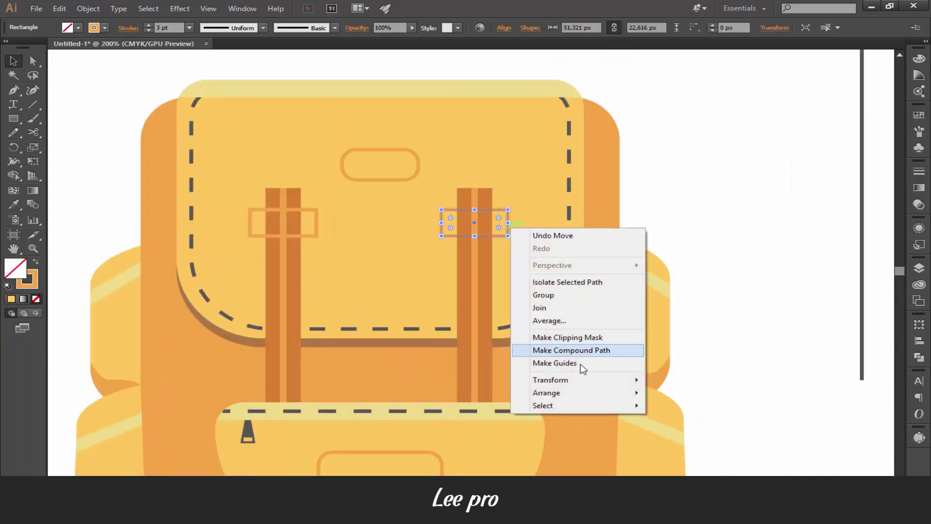
left_click(699, 305)
key("ctrl+1")
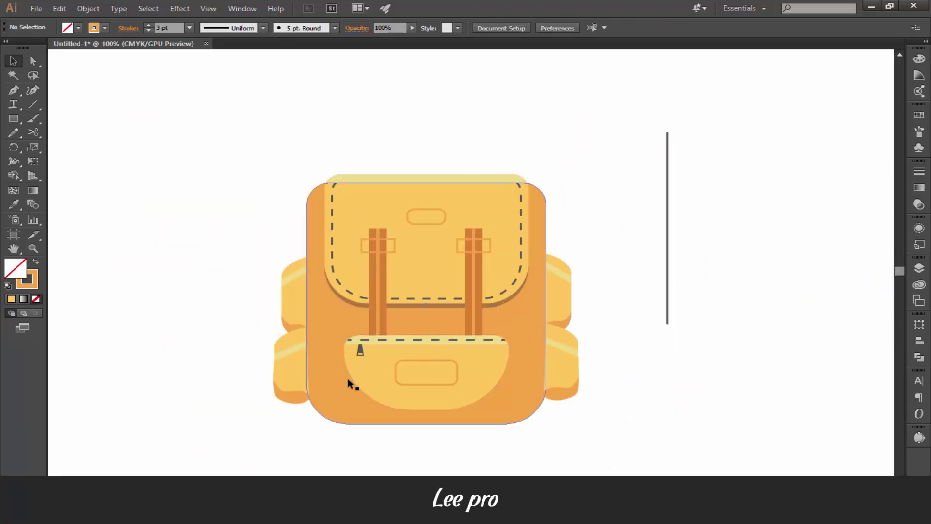
- Pen-draw a small shadow shape below the pocket, colour it, and send it behind
scroll(347, 377, "down", 3)
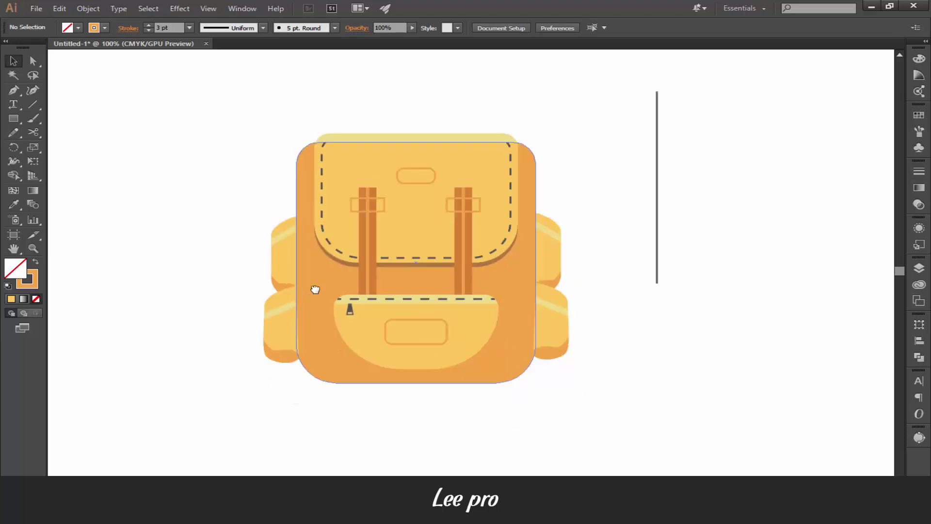
key("p")
left_click_drag(461, 335, 470, 313)
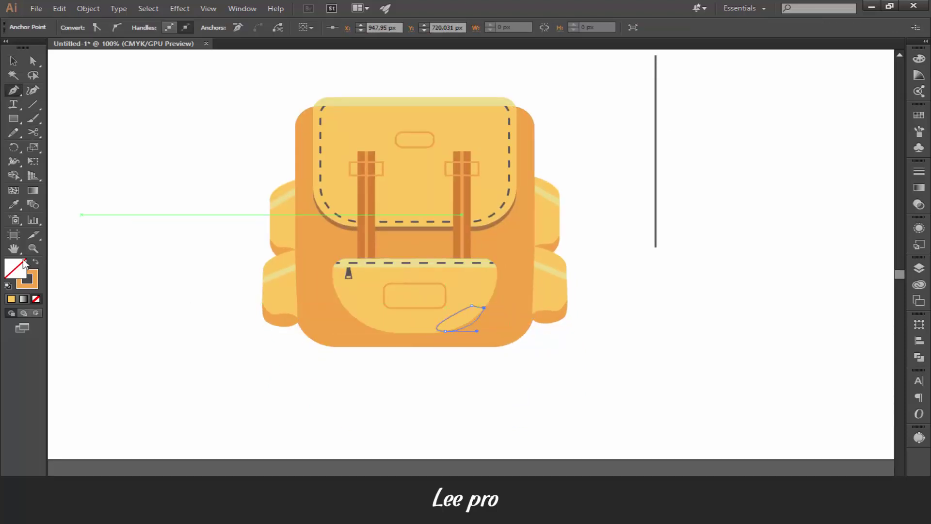
left_click(349, 224)
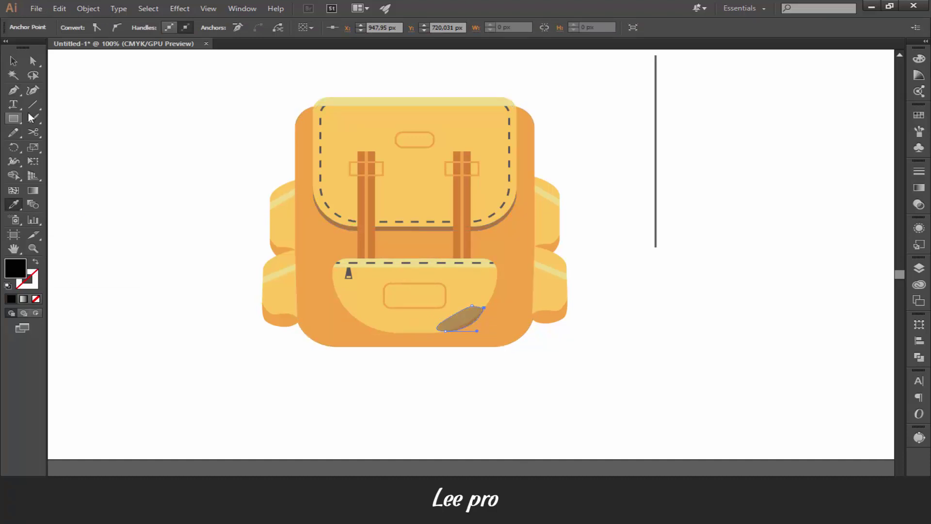
key("v")
right_click(467, 319)
left_click(669, 334)
right_click(509, 138)
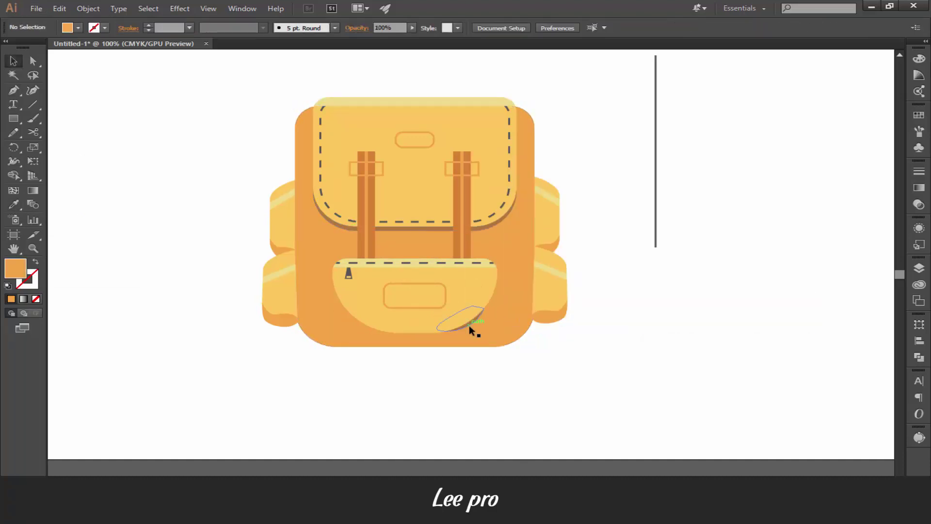
- Mirror a copy of the shadow shape to the pocket's other side and bring the pocket forward
left_click(470, 326)
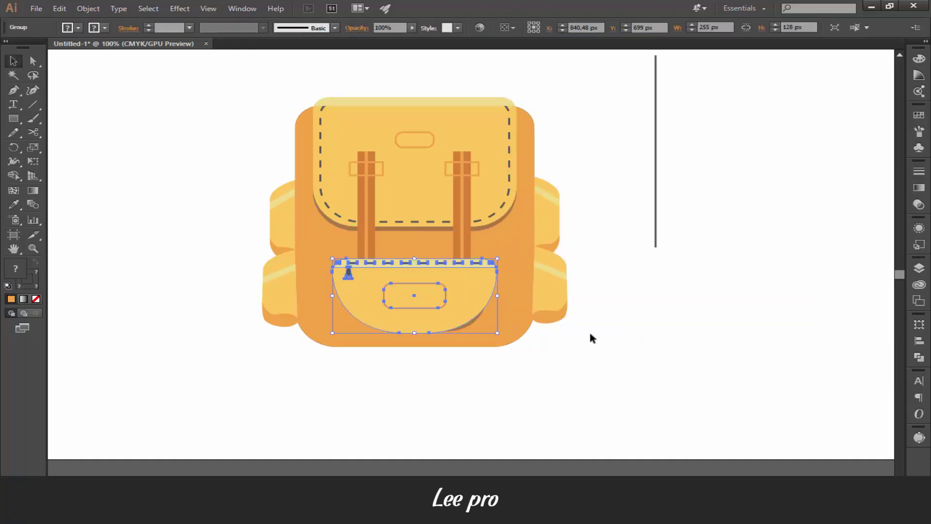
left_click_drag(393, 328, 392, 324)
right_click(391, 323)
left_click(553, 310)
left_click(513, 322)
left_click(393, 327)
right_click(421, 329)
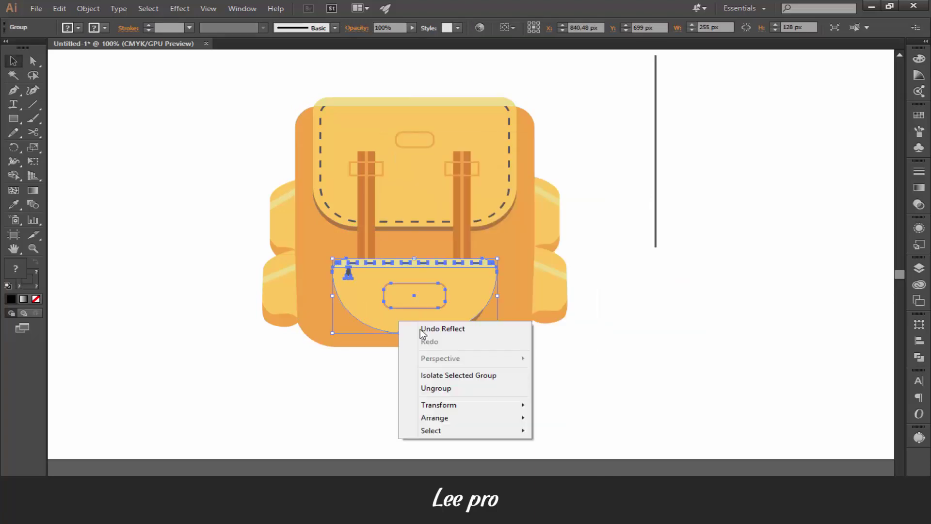
left_click(619, 409)
- Reposition and mirror the small shadow shape, then clear the selection
left_click(383, 334)
mouse_move(360, 330)
left_mouse_down()
mouse_move(347, 337)
mouse_move(360, 321)
left_mouse_up()
right_click(347, 334)
left_click(499, 336)
key("Return")
key("ctrl+shift+a")
left_click(245, 385)
left_click(448, 324)
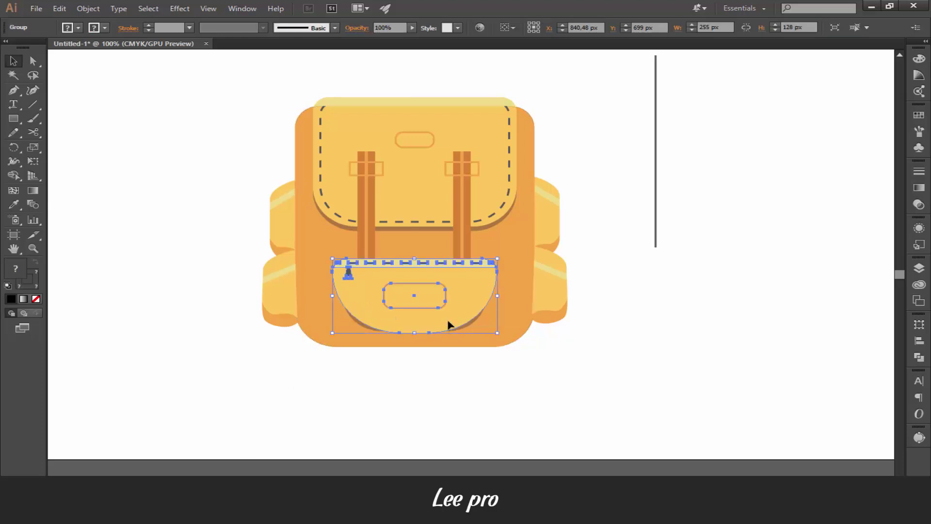
key("ctrl+shift+a")
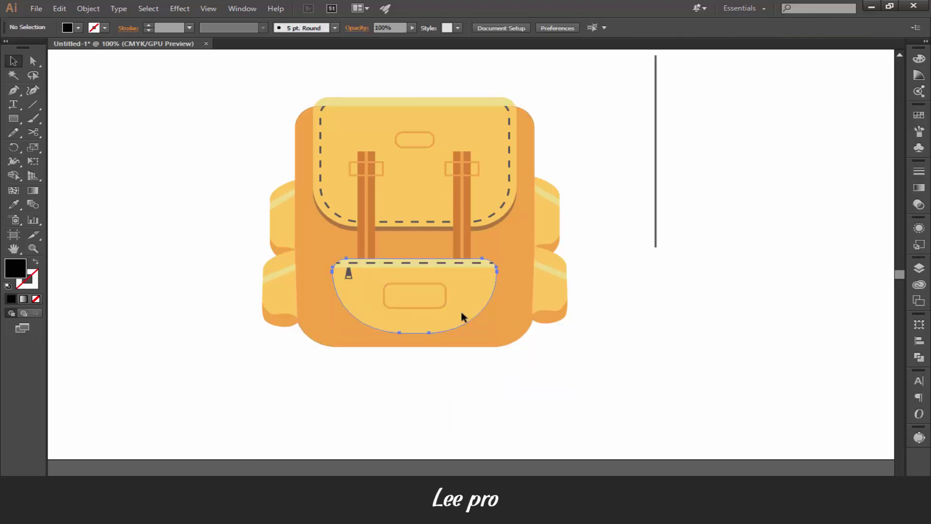
- Offset a pocket copy downward, give it the darker shadow colour, and send it behind
left_click(461, 312)
left_click_drag(461, 320, 462, 324)
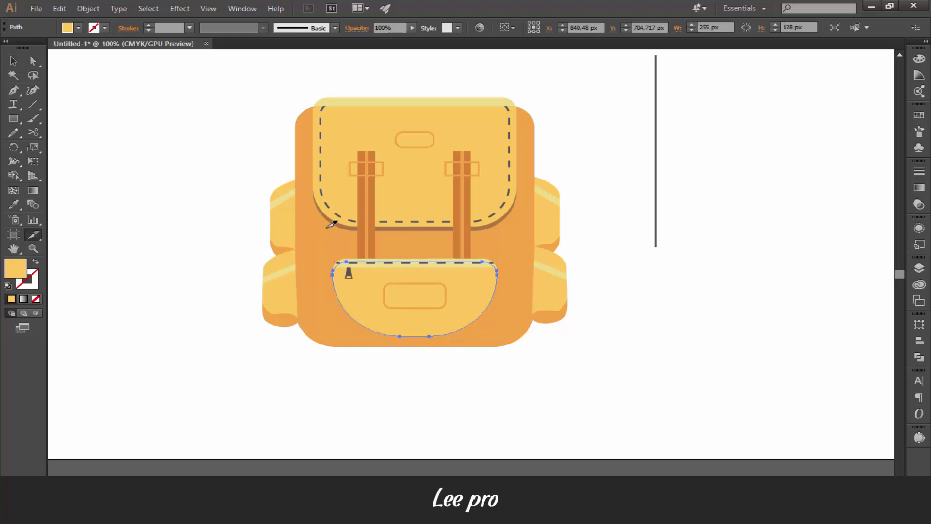
left_click(348, 222)
right_click(364, 310)
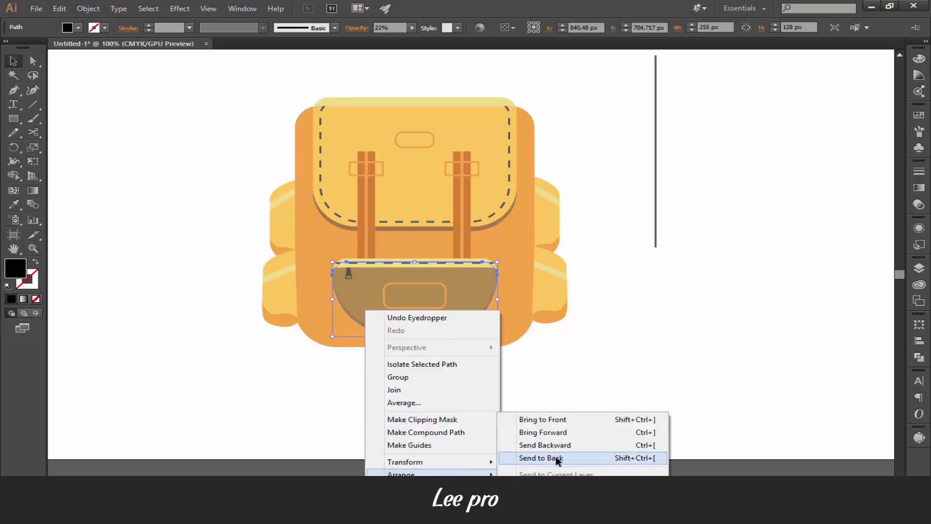
left_click(557, 458)
key("v")
right_click(502, 323)
left_click(577, 340)
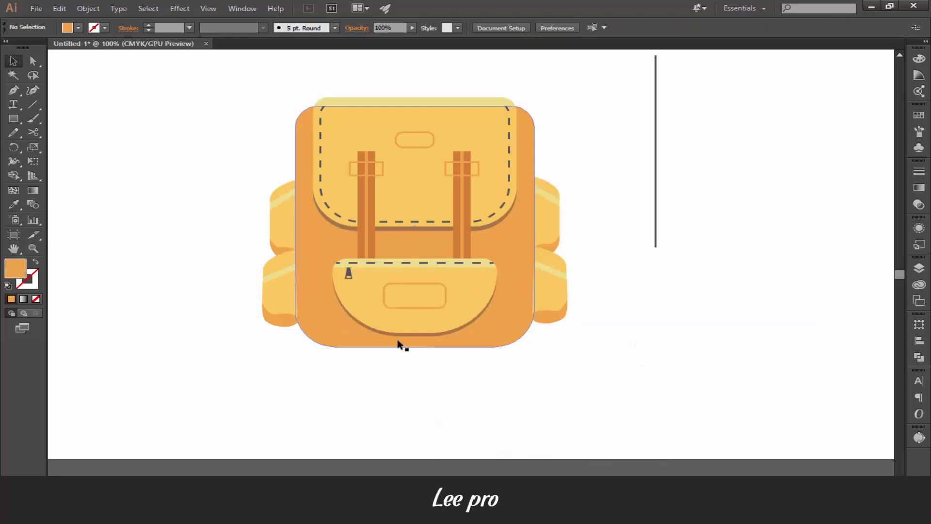
- Pen-draw a closed shape curving along the backpack body's rounded bottom edge
left_click(297, 319)
left_click_drag(338, 333, 365, 333)
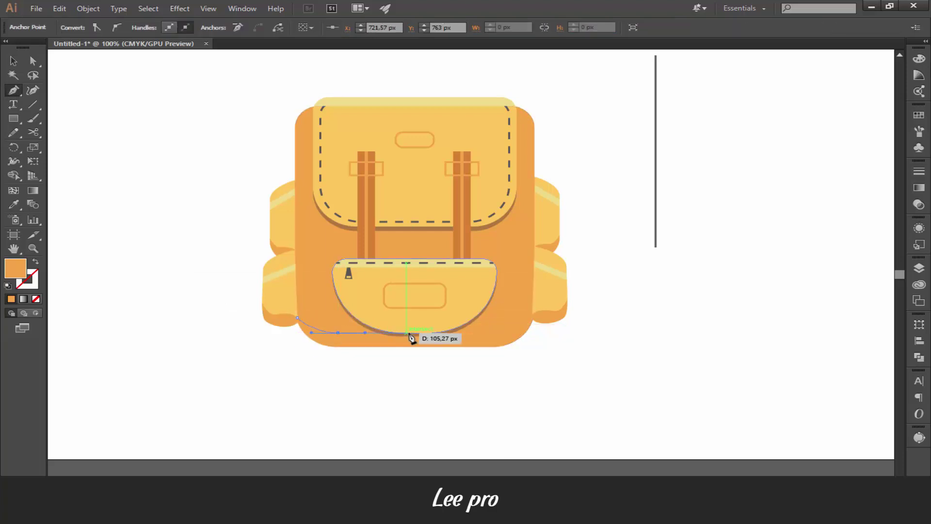
left_click_drag(501, 333, 531, 332)
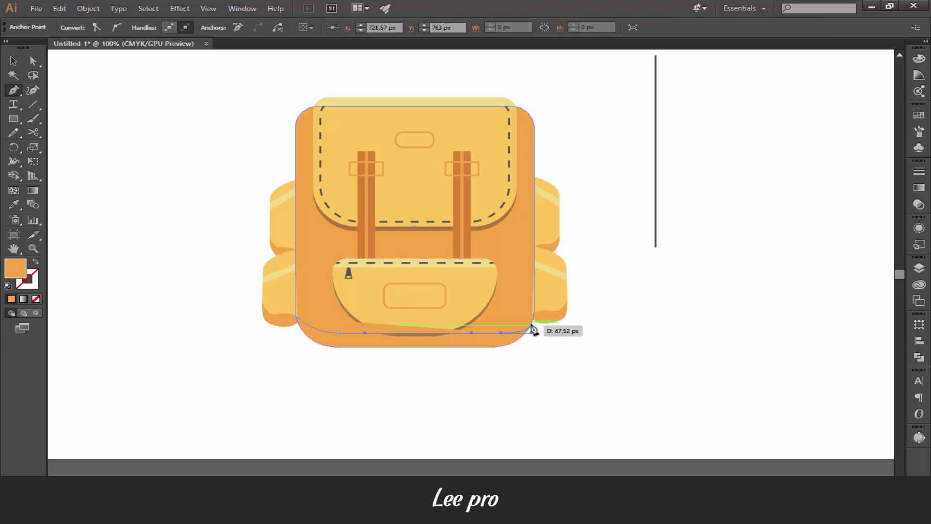
left_click(540, 372)
left_click(295, 379)
left_click(297, 319)
key("v")
left_click(94, 224)
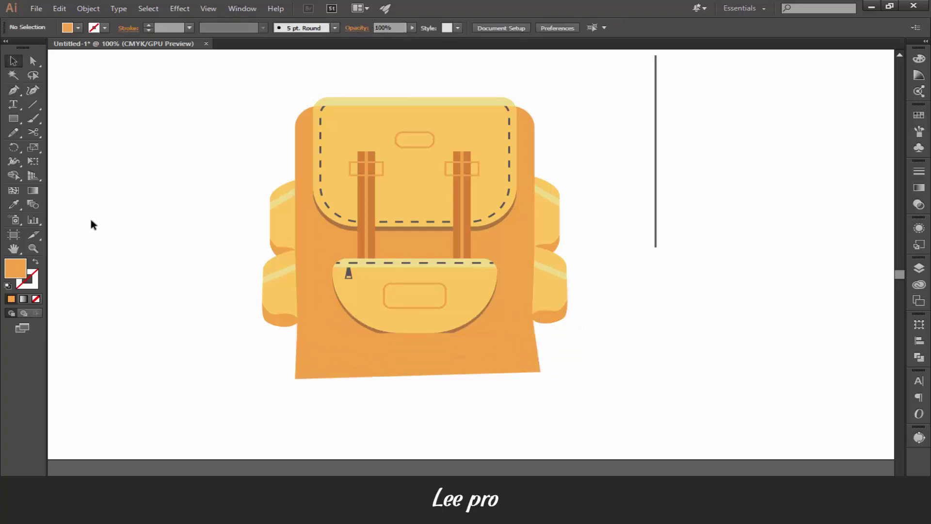
- Apply the flap shadow's darker translucent style to the bottom shape with the Eyedropper
key("ctrl+z")
key("ctrl+z")
key("ctrl+z")
left_click(349, 225)
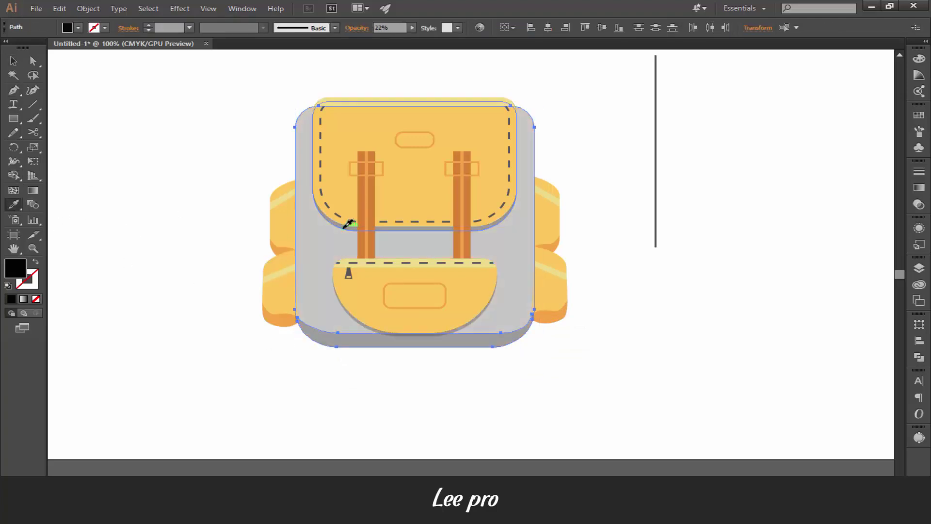
left_click(249, 258)
key("ctrl+z")
key("ctrl+z")
key("v")
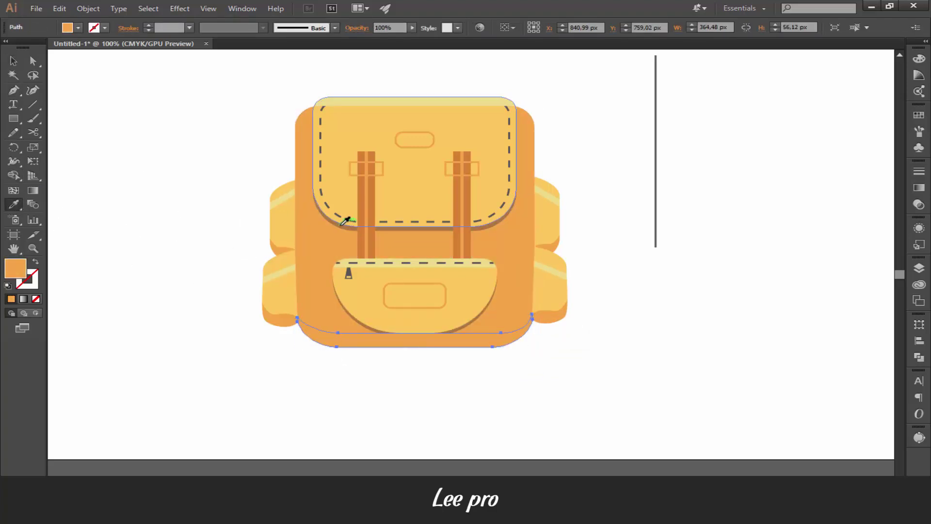
left_click(345, 221)
key("v")
left_click(162, 191)
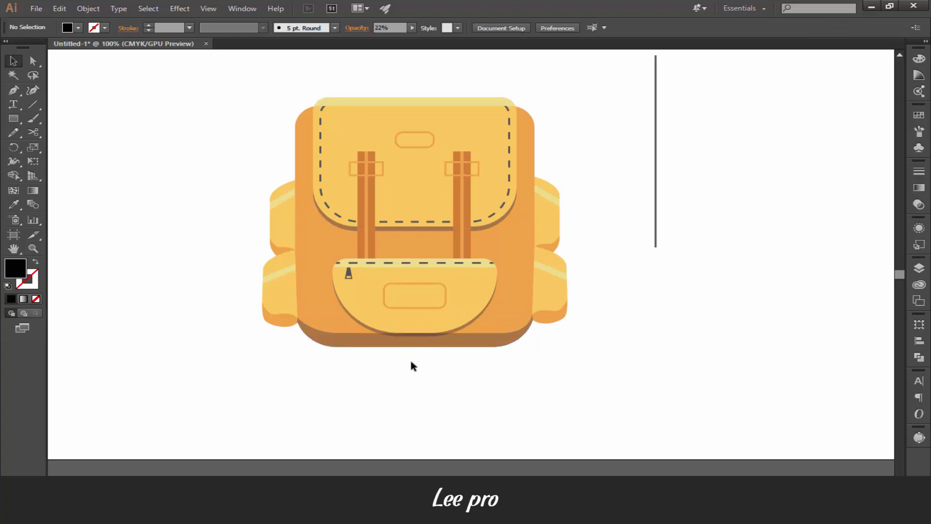
- Add an anchor point on the shadow band's top edge
scroll(411, 366, "up", 2)
key("a")
left_click(305, 342)
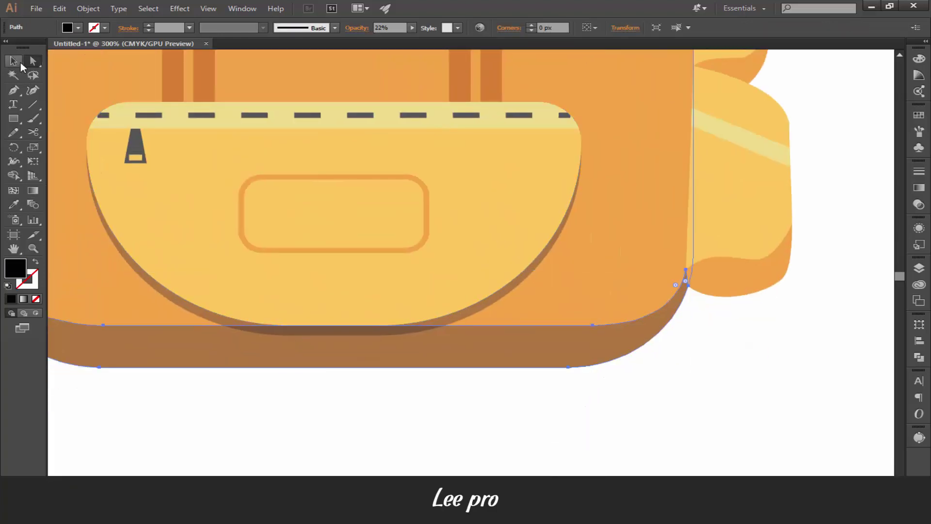
key("p")
left_click(328, 325)
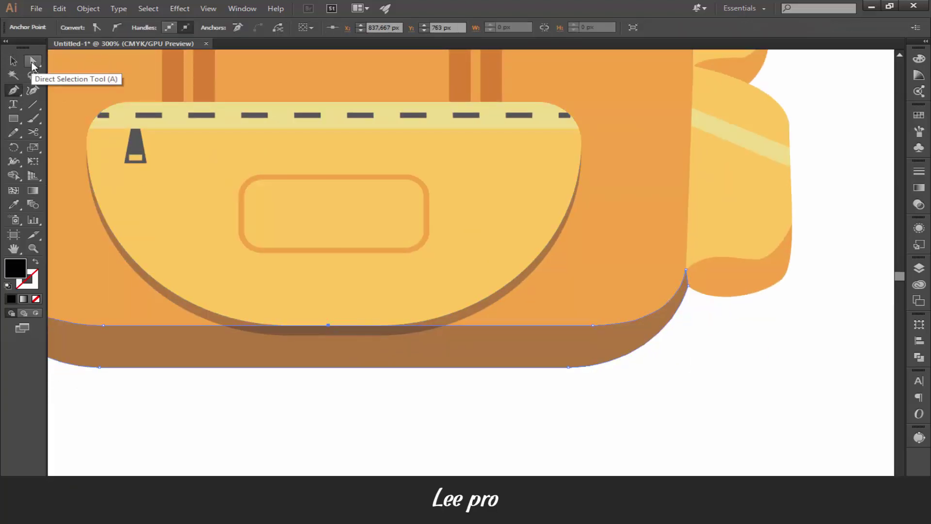
left_click(32, 62)
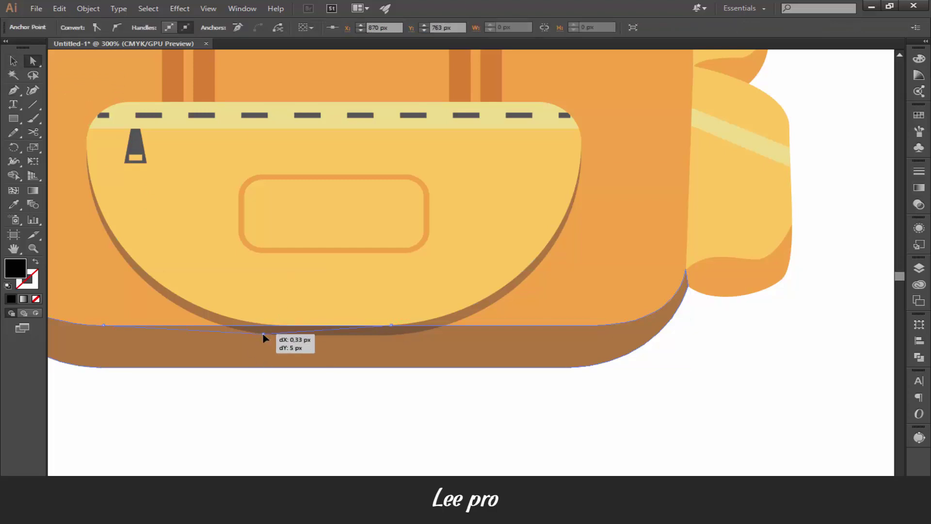
- Drag the shadow band's anchors down to curve and smooth its top edge
left_click_drag(392, 325, 393, 337)
key("ctrl+shift+a")
scroll(255, 429, "up", 2)
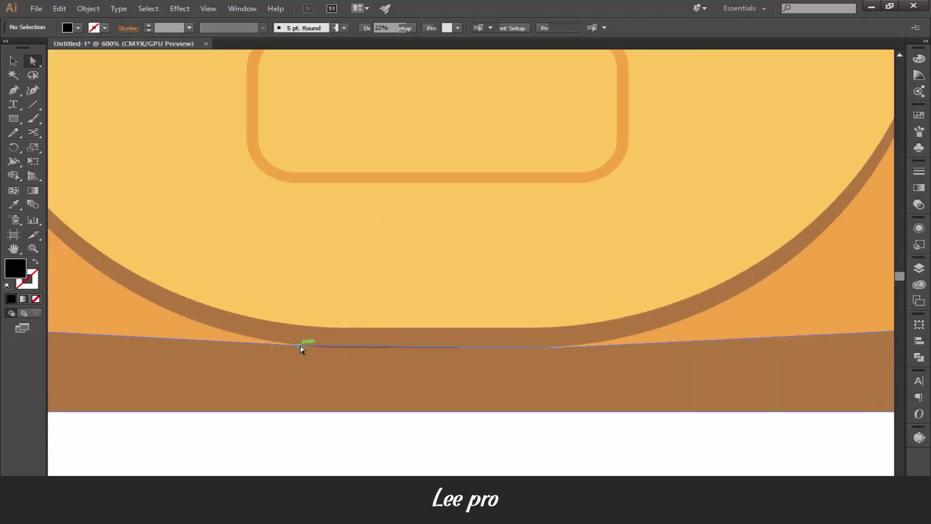
left_click_drag(301, 349, 557, 348)
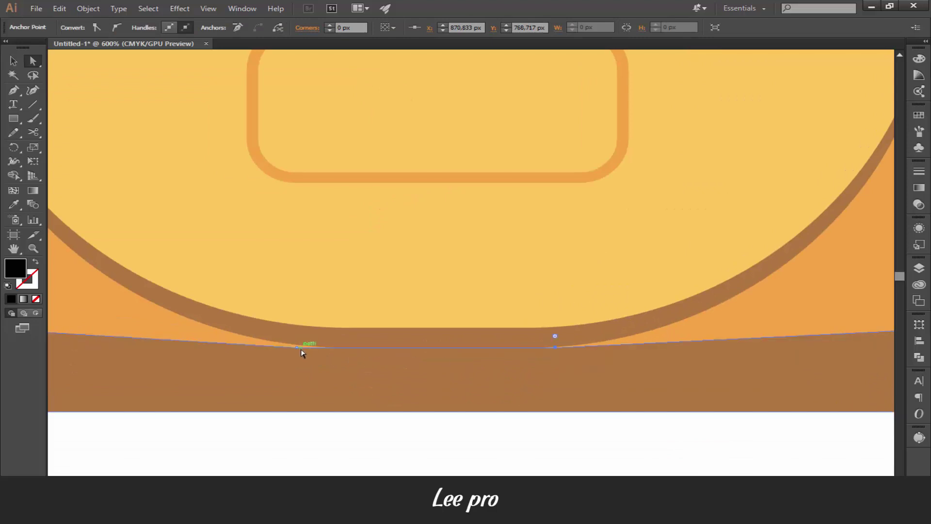
left_click(348, 447)
scroll(349, 451, "down", 4)
- Draw a wide rectangle above the backpack's top
scroll(243, 410, "down", 2)
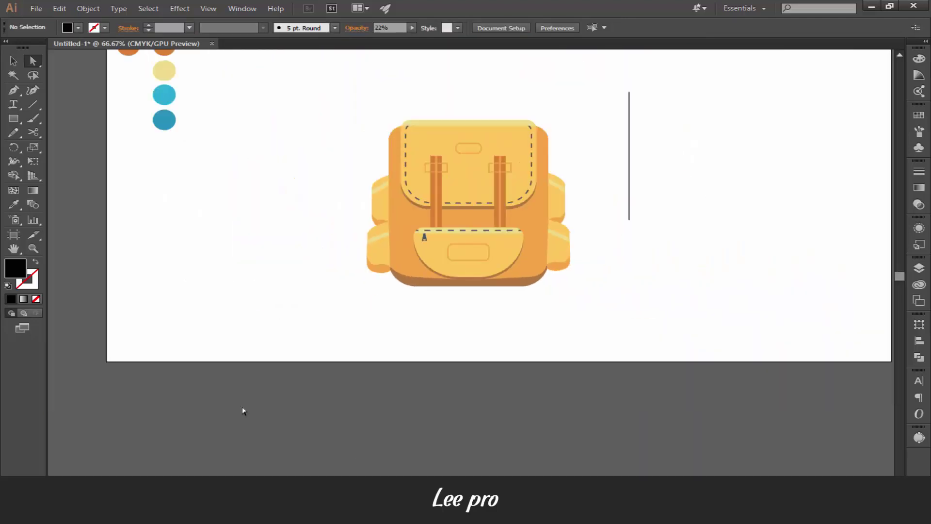
scroll(476, 182, "up", 1)
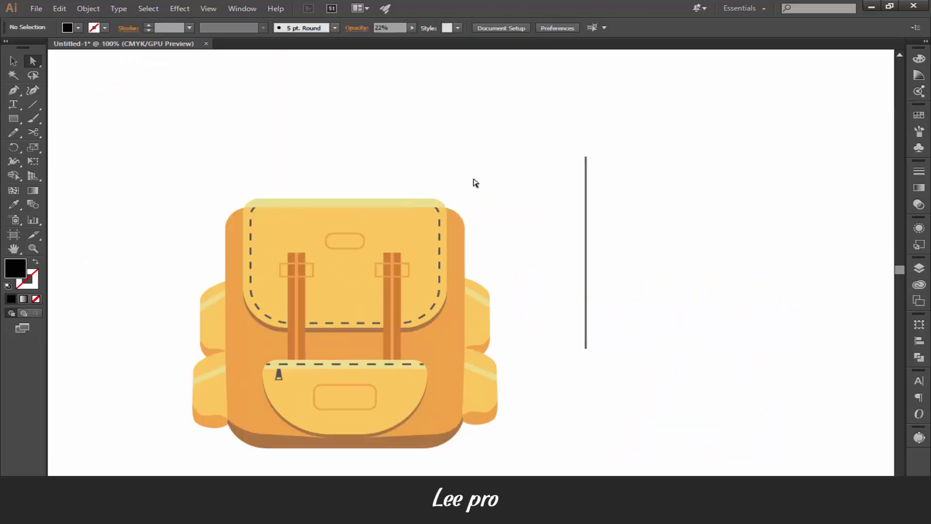
scroll(266, 147, "up", 1)
scroll(653, 256, "up", 2)
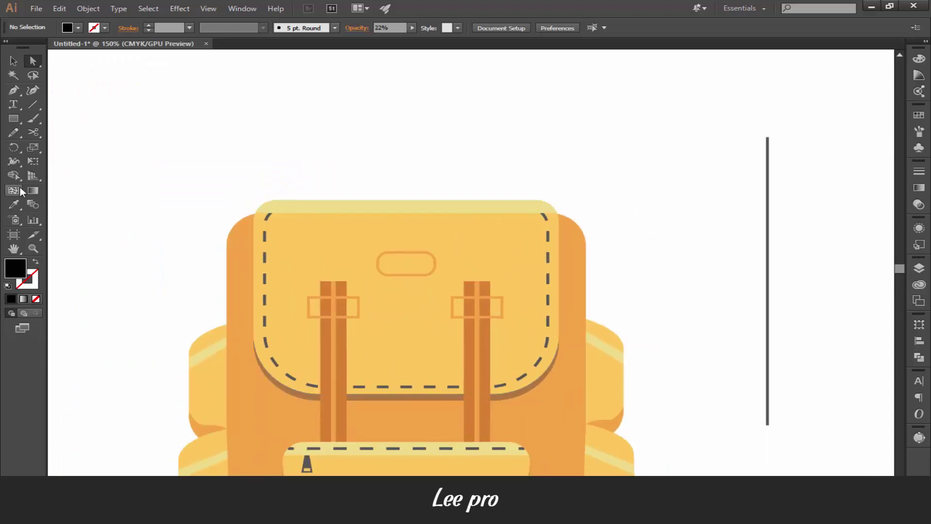
key("m")
left_click_drag(188, 113, 634, 213)
key("v")
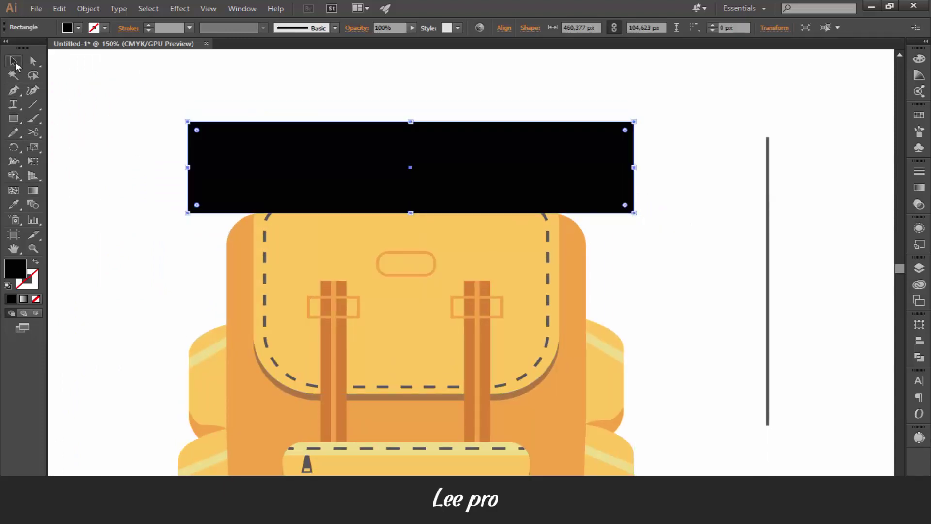
- Fill the rectangle with the bedroll blue and round its corners fully
key("ctrl+minus")
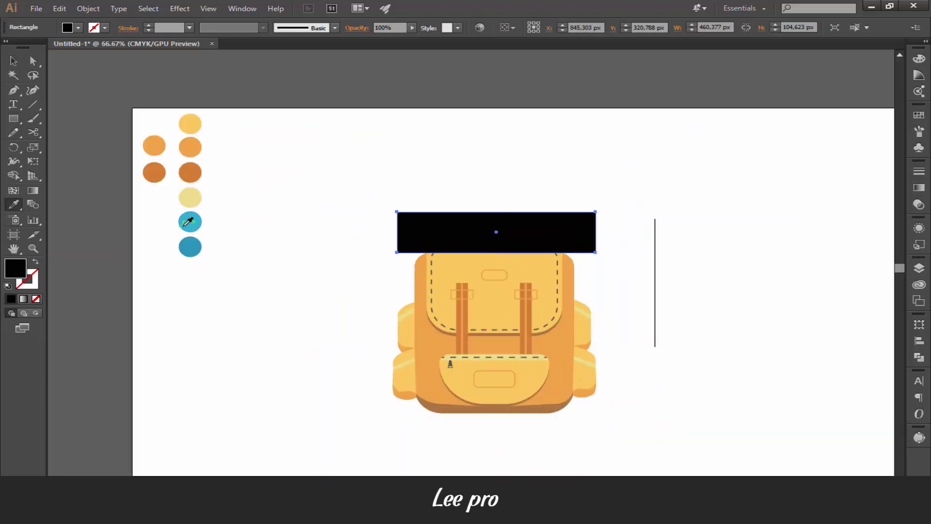
key("i")
left_click(189, 220)
key("ctrl+plus")
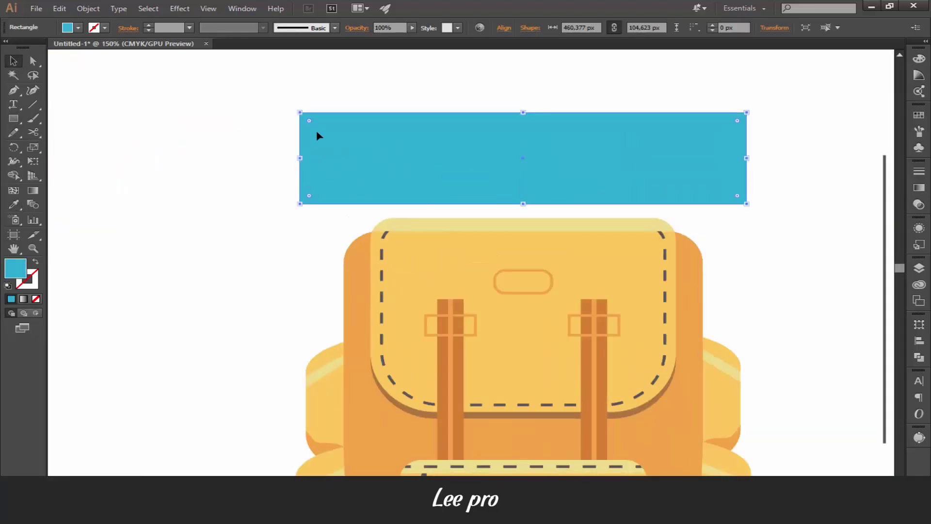
left_click_drag(334, 138, 331, 136)
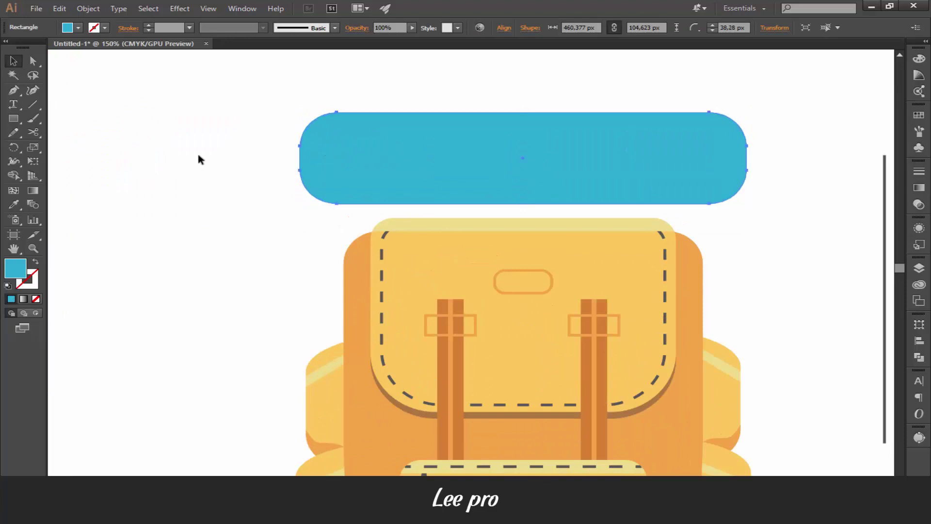
left_click(199, 159)
- Add two anchors on the bar's top edge and pull them down into a gentle dip
left_click(485, 126, "ctrl")
left_click(456, 112)
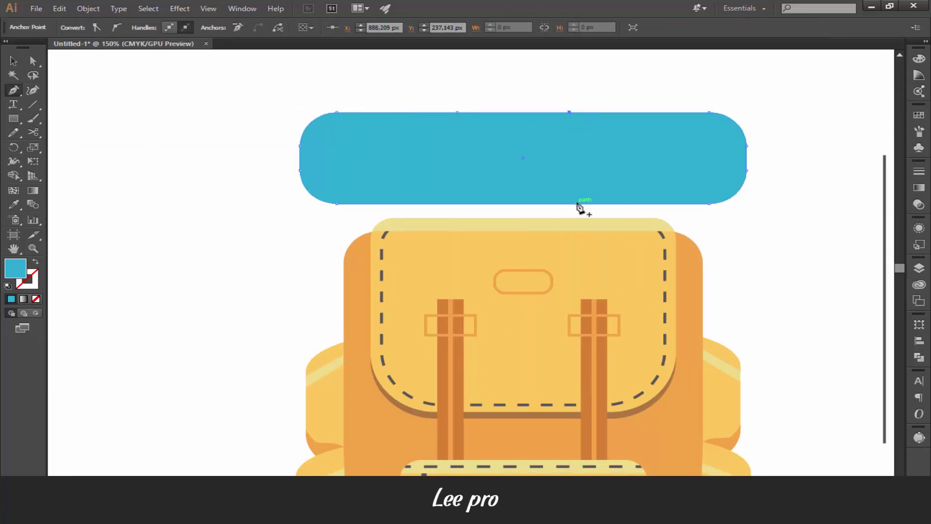
key("a")
left_click_drag(456, 113, 460, 123)
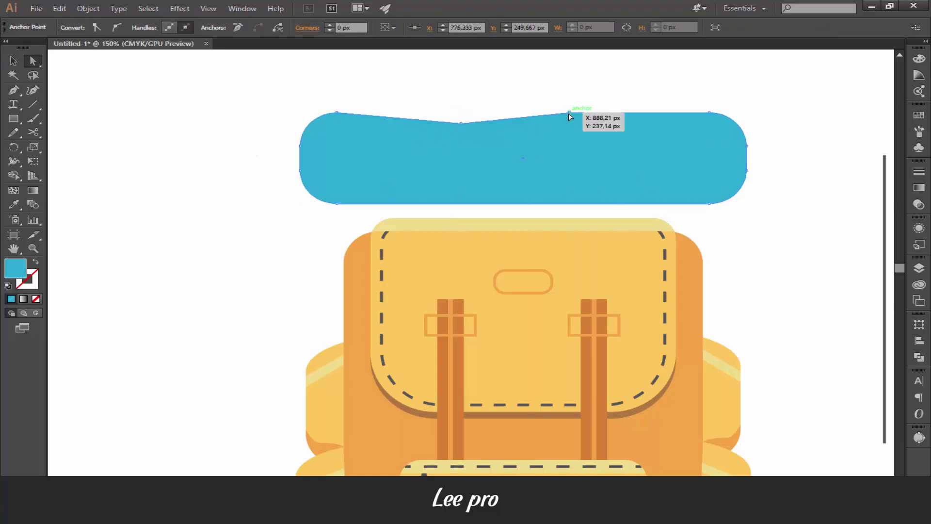
left_click_drag(569, 113, 569, 124)
left_click_drag(465, 129, 467, 126)
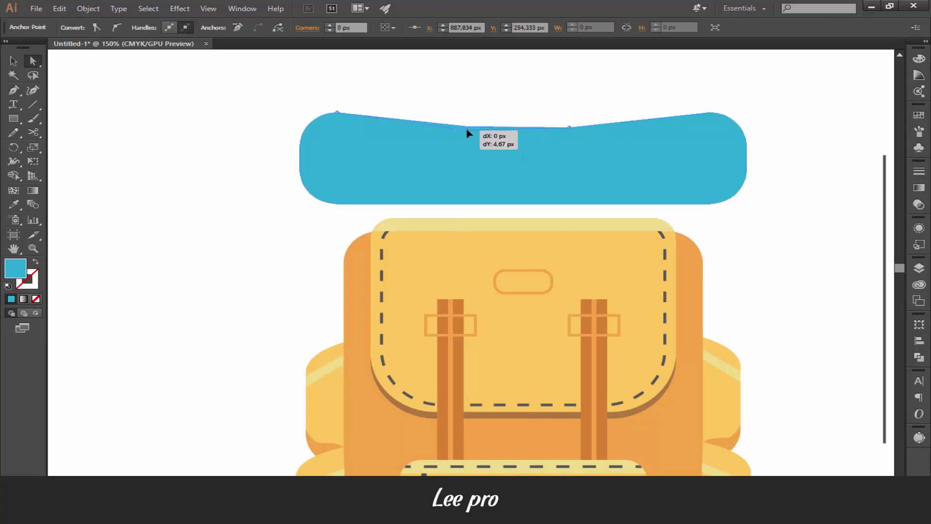
- Refine the top-edge dip, then move the bedroll shape up slightly
left_click(451, 135)
key("ctrl+shift+a")
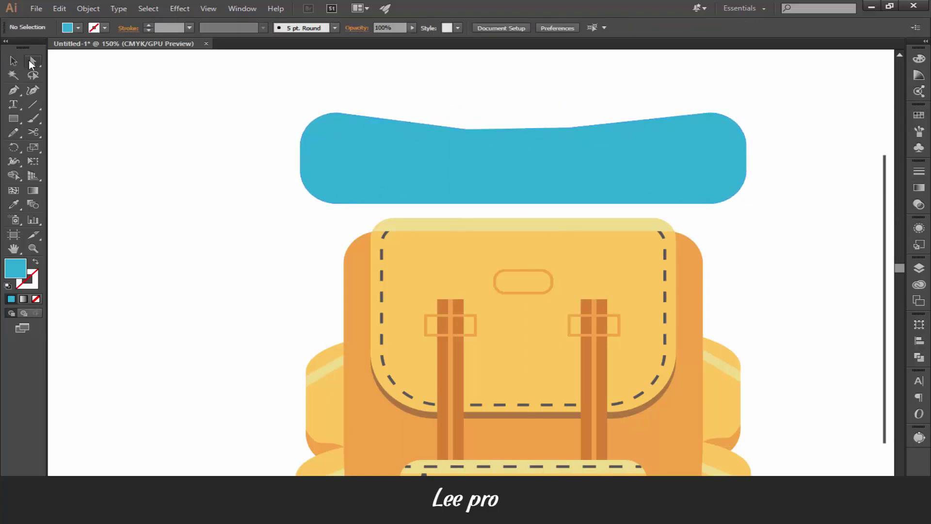
left_click(571, 132)
left_click_drag(544, 121, 467, 138)
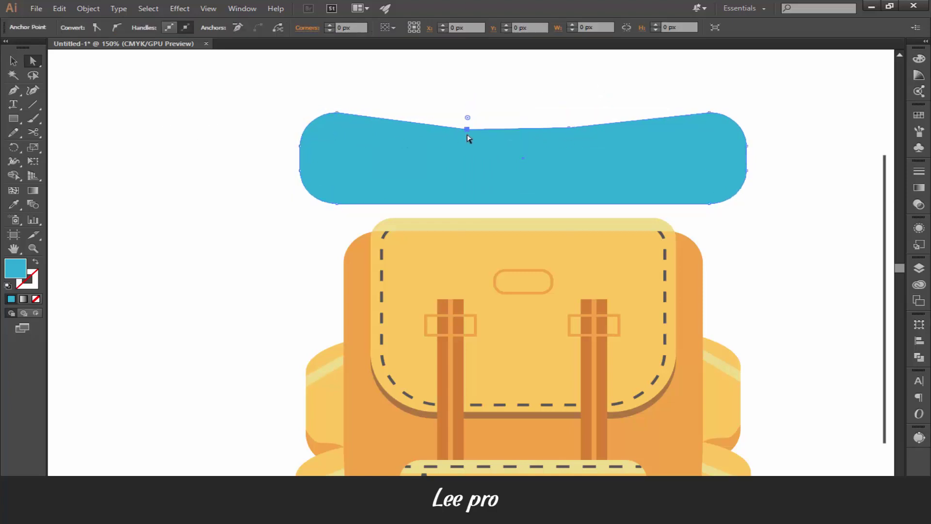
left_click(218, 200)
key("ctrl+minus")
key("ctrl+plus")
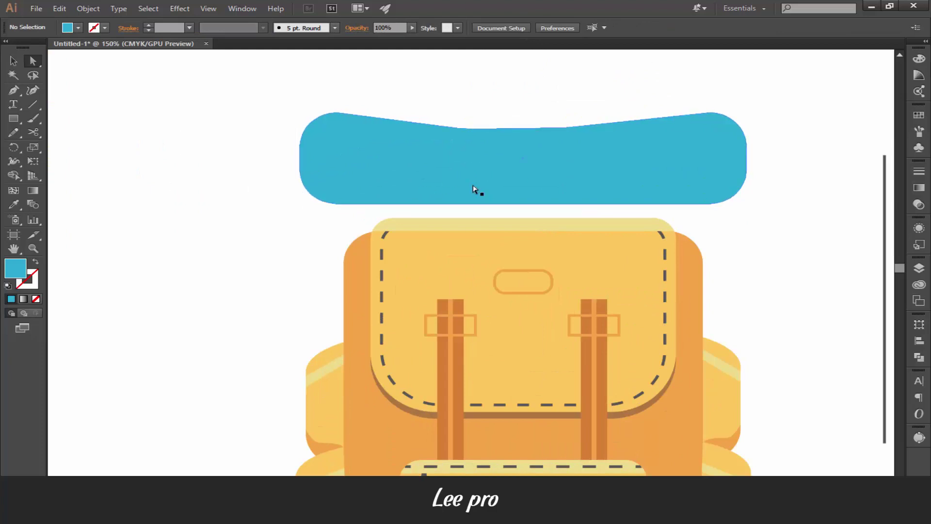
left_click_drag(372, 173, 372, 148)
- Pen-draw a band shape along the bedroll's lower part
scroll(401, 170, "down", 1)
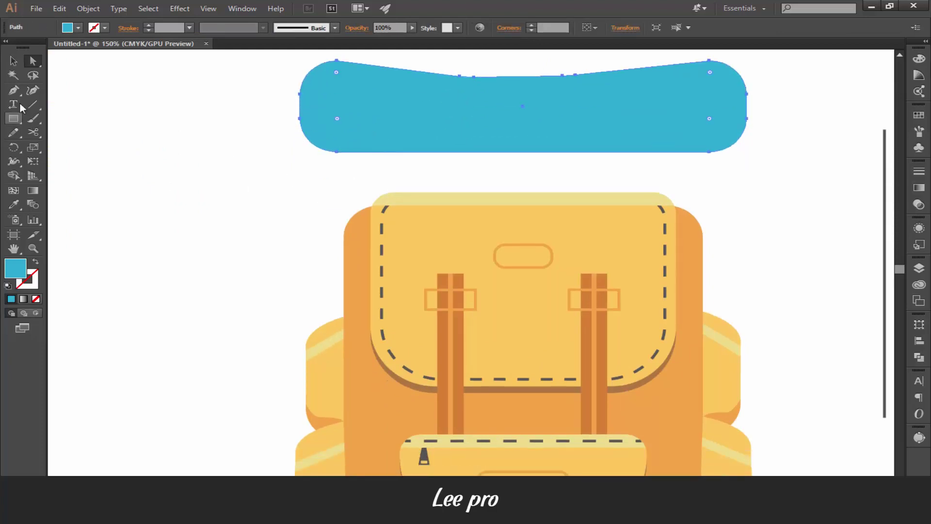
left_click(15, 92)
left_click(299, 119)
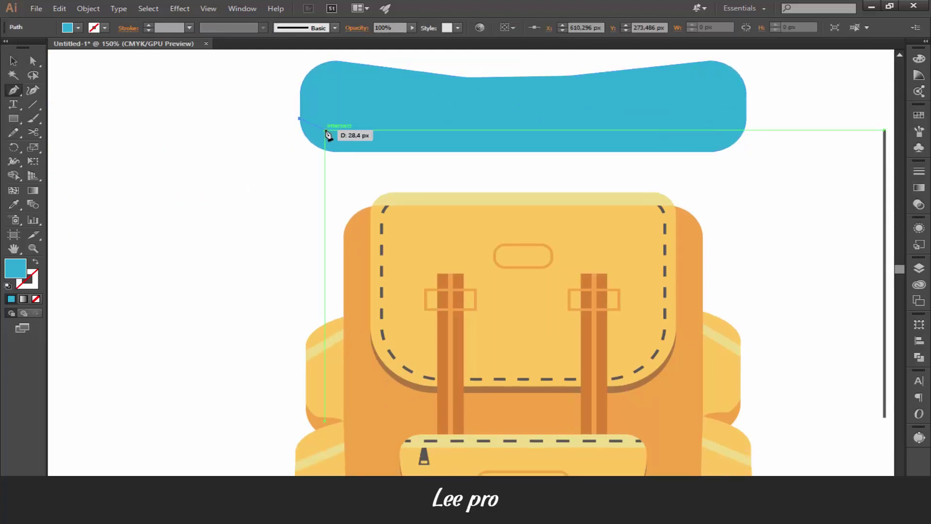
scroll(393, 136, "right", 5)
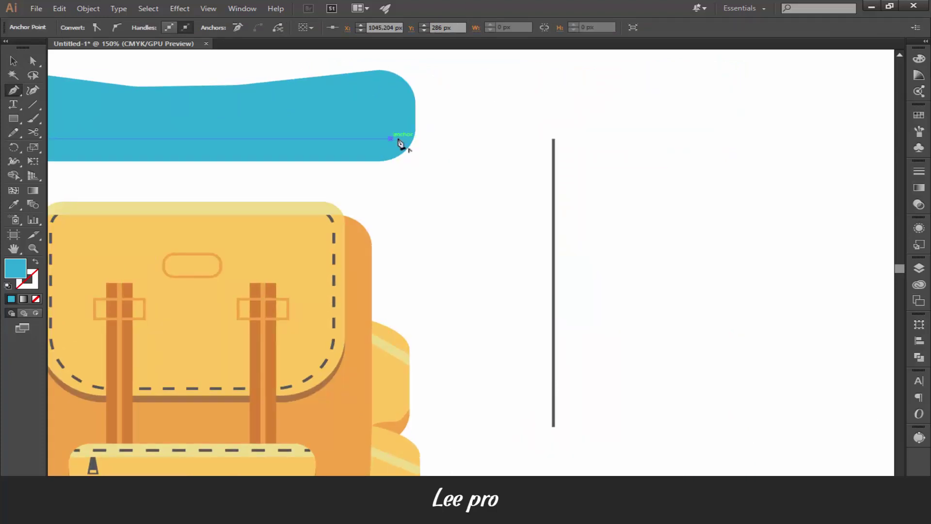
left_click(416, 175)
scroll(368, 194, "left", 5)
left_click(252, 137)
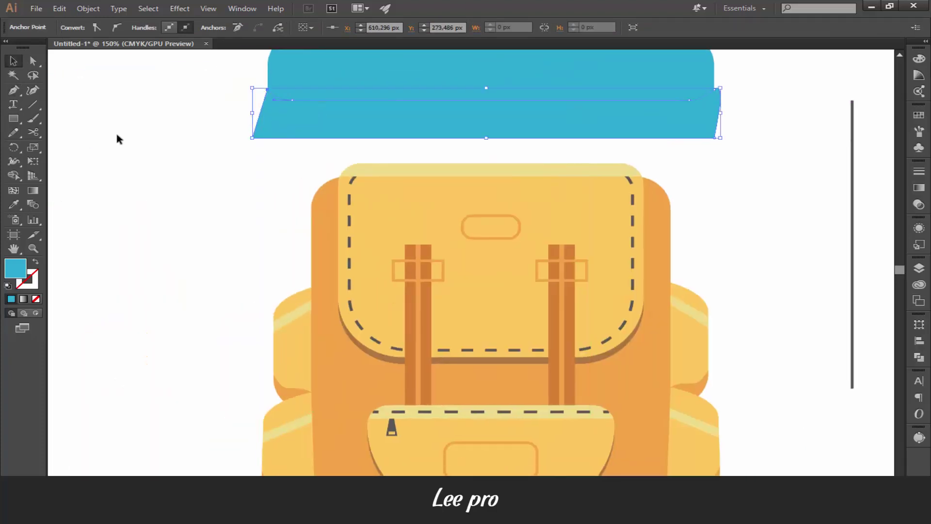
- Fill the bottom band with the darker blue swatch
key("ctrl+minus")
key("ctrl+minus")
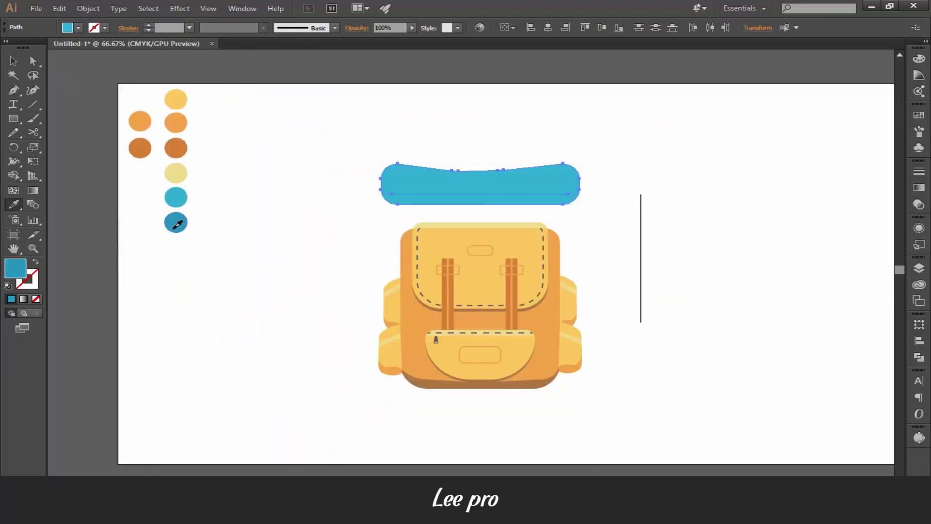
left_click(174, 227)
key("ctrl+f")
key("v")
key("Up")
key("Up")
key("Up")
key("ctrl+1")
left_click(276, 157)
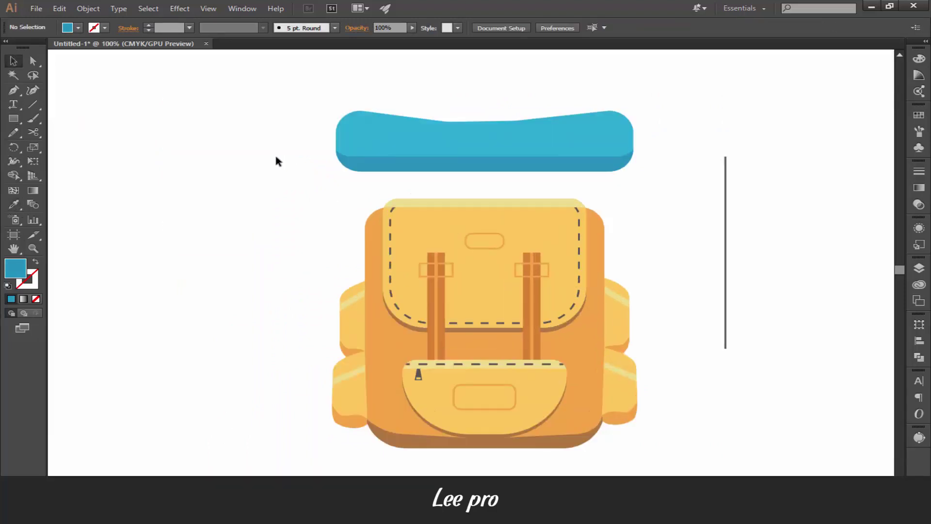
key("ctrl+plus")
- Draw a vertical line at the bedroll's left end with a thicker dashed stroke
left_click_drag(373, 159, 372, 250)
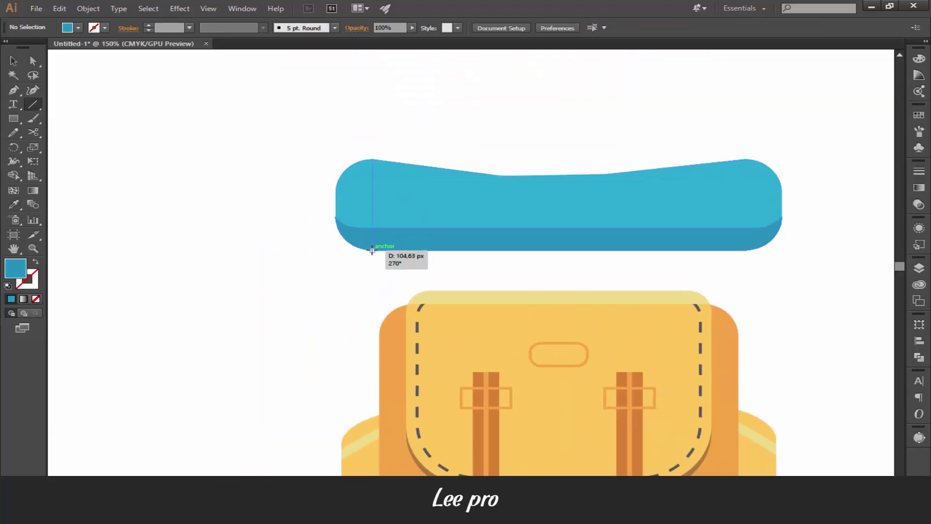
left_click(13, 299)
left_click(149, 25)
left_click(149, 25)
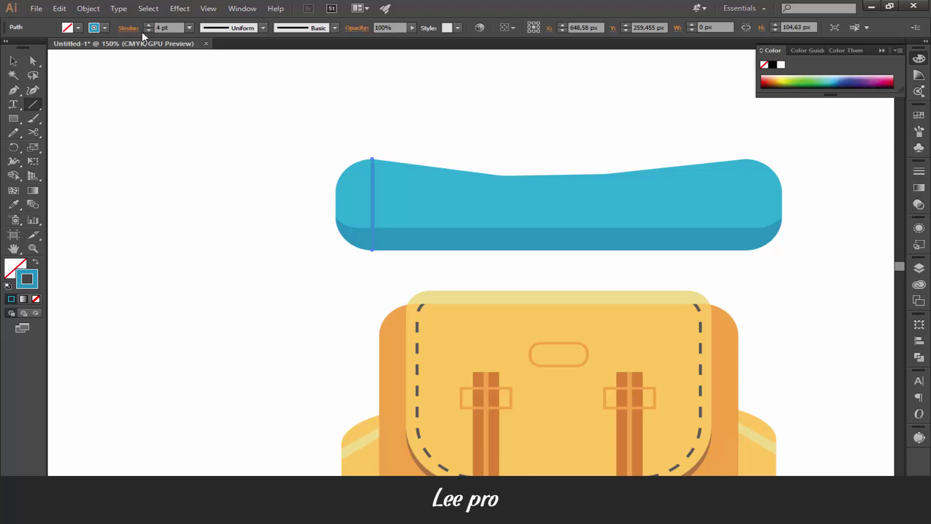
left_click(9, 107)
left_click(9, 108)
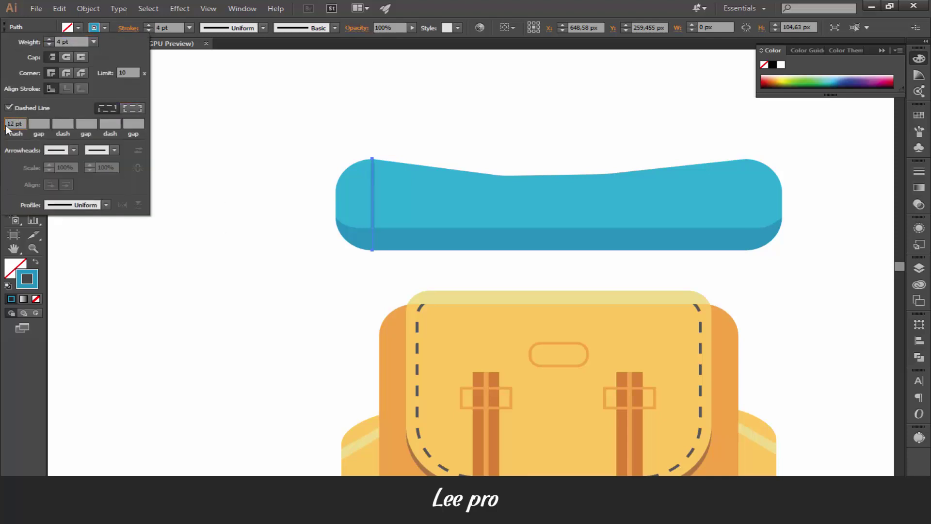
key("Return")
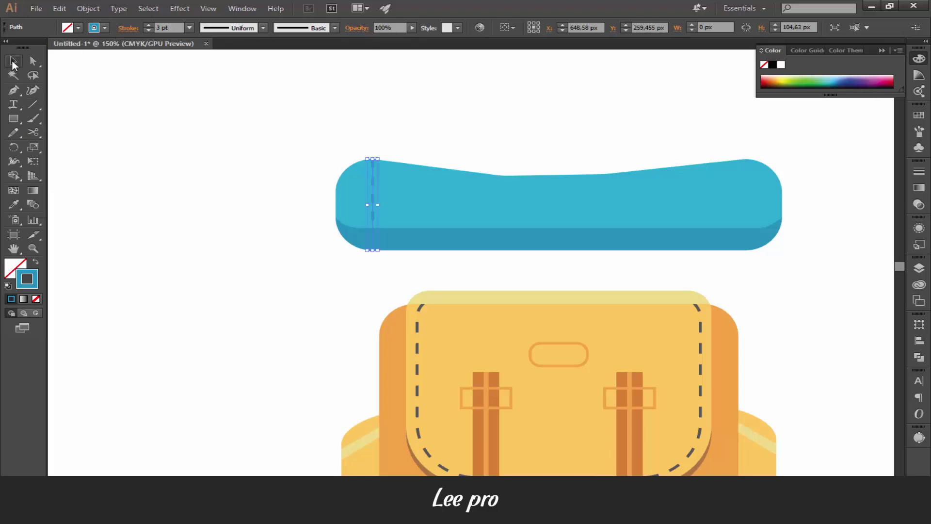
- Alt-drag a copy of the dashed stitch line to the bedroll's right end
left_click(372, 208)
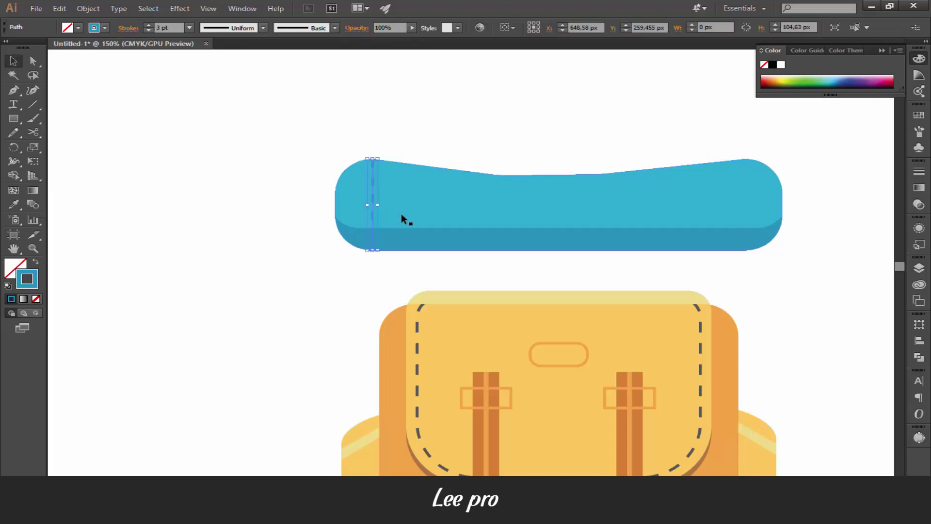
mouse_move(401, 217)
left_mouse_down()
mouse_move(203, 189)
mouse_move(577, 183)
left_mouse_up()
left_click(736, 195)
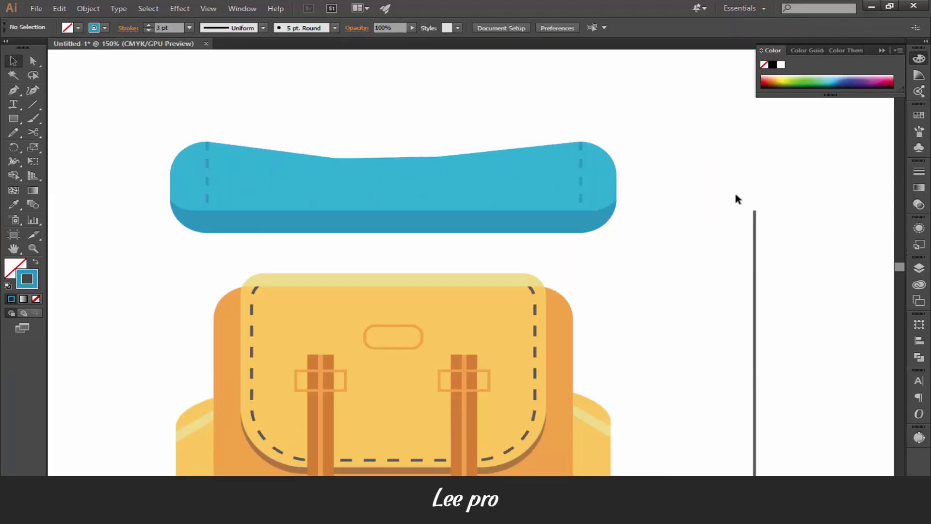
scroll(584, 183, "down", 2)
scroll(343, 164, "up", 3)
- Group the bedroll parts and drag the group down toward the backpack
left_click(613, 158)
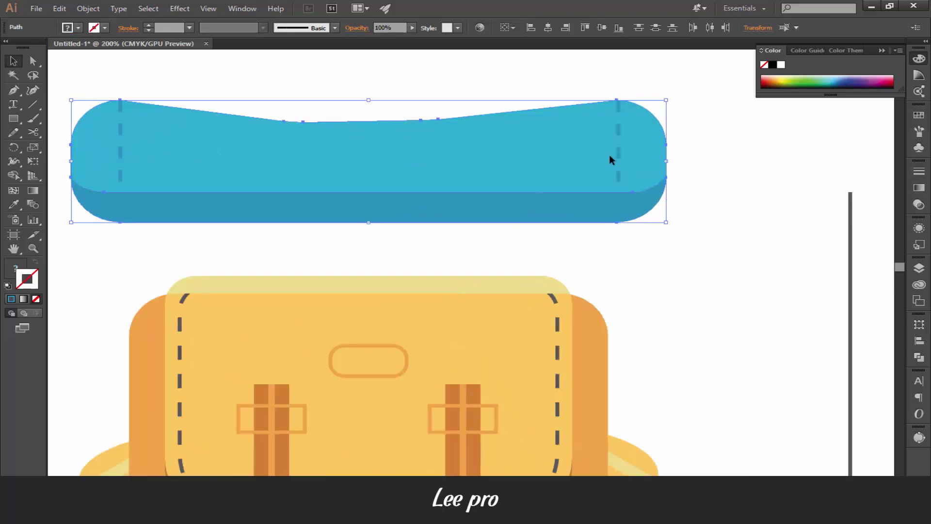
right_click(166, 166)
left_click(194, 214)
left_click_drag(349, 140, 364, 225)
right_click(534, 224)
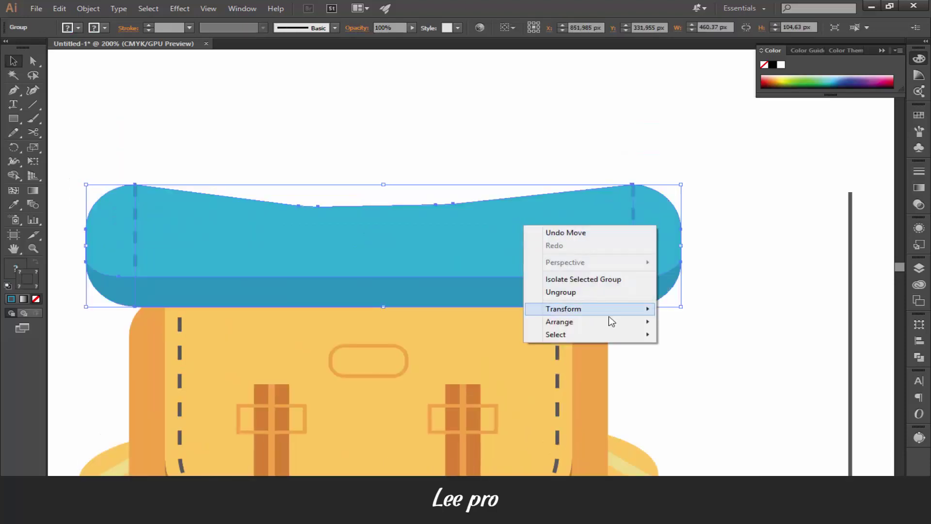
left_click(765, 331)
- Rest the bedroll on the backpack top and send it behind the orange flap
key("ctrl+1")
scroll(572, 308, "down", 3)
left_click(323, 342)
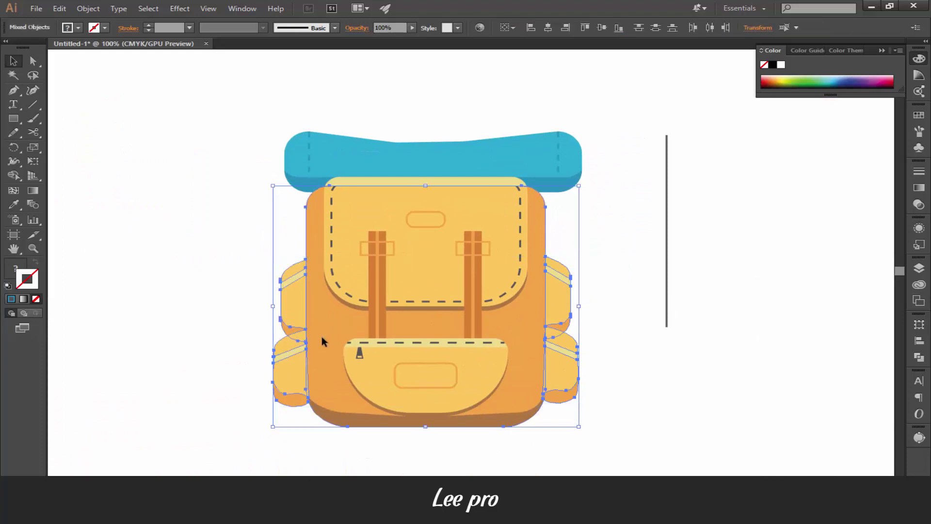
left_click(409, 312, "shift")
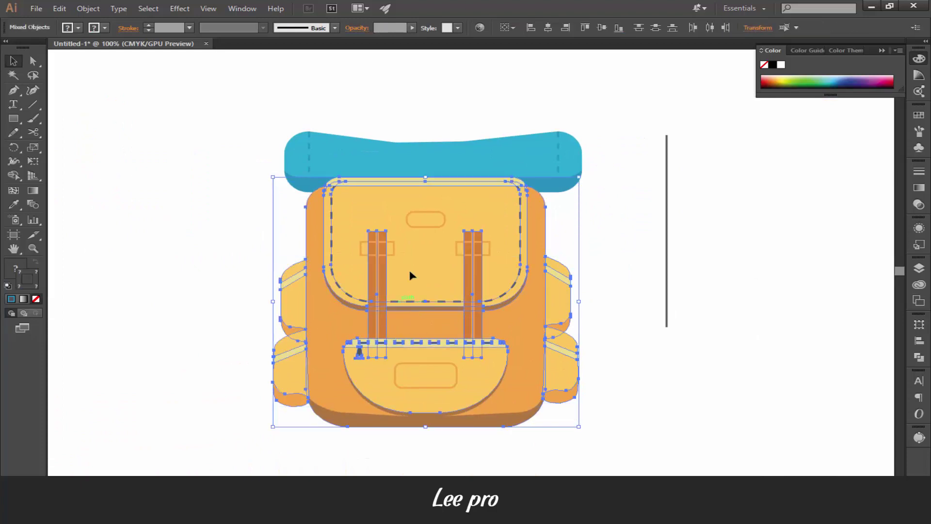
mouse_move(385, 172)
left_mouse_down()
mouse_move(386, 133)
mouse_move(410, 160)
mouse_move(406, 179)
left_mouse_up()
right_click(326, 228)
key("ctrl+a")
left_click(202, 141)
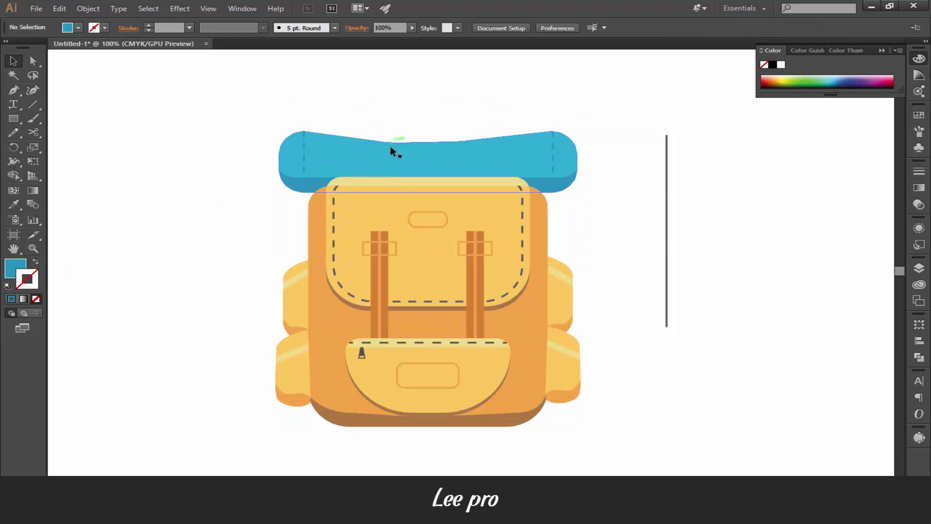
key("d")
key("slash")
- Draw a vertical white strap line over the bedroll with a thicker, round-capped stroke
key("backslash")
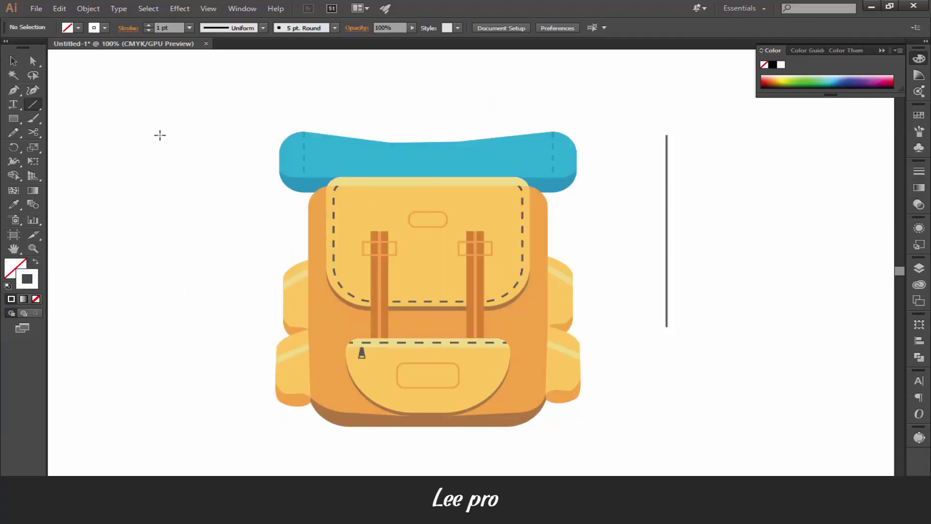
left_click_drag(366, 139, 366, 185)
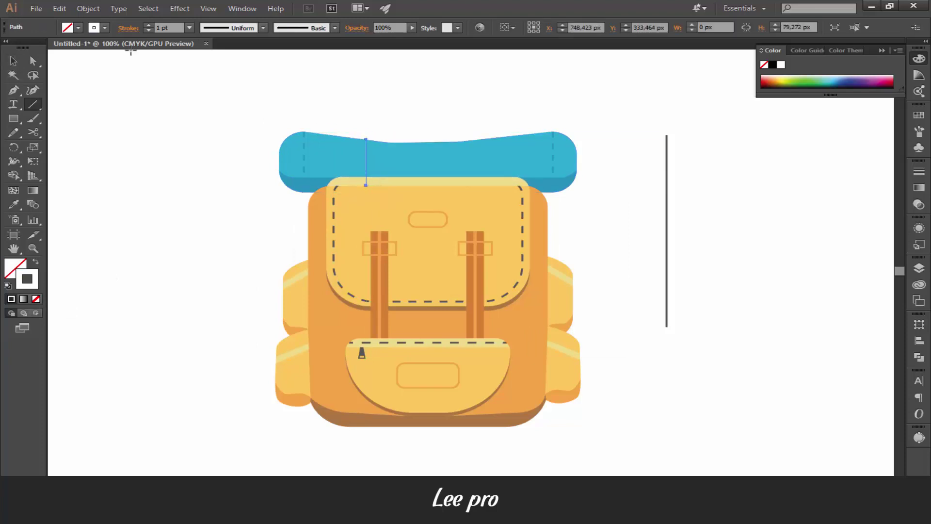
left_click(170, 27)
key("Up")
key("Up")
key("Up")
left_click(128, 27)
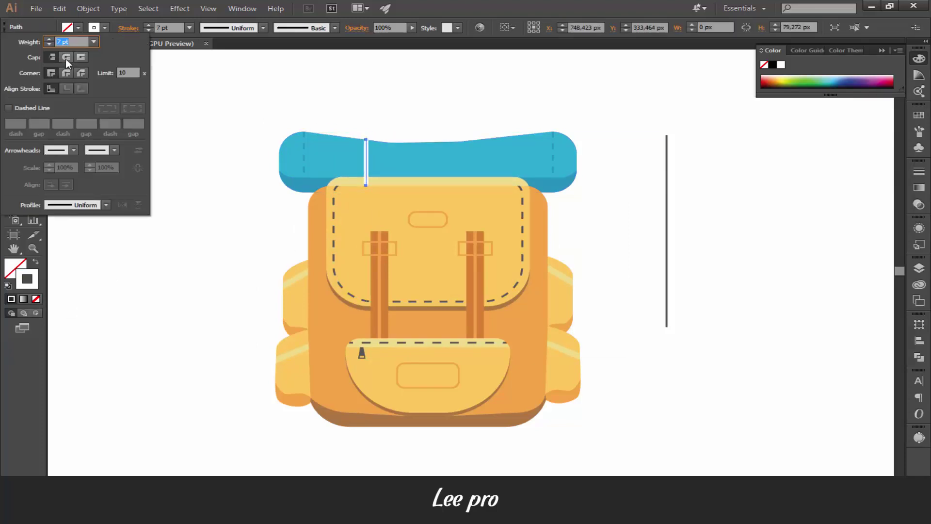
left_click(65, 57)
left_click(150, 123)
- Alt-drag a copy of the strap beside it and rotate it into a tilted second strap
key("ctrl+plus")
key("ctrl+plus")
key("ctrl+plus")
left_click_drag(252, 147, 445, 346)
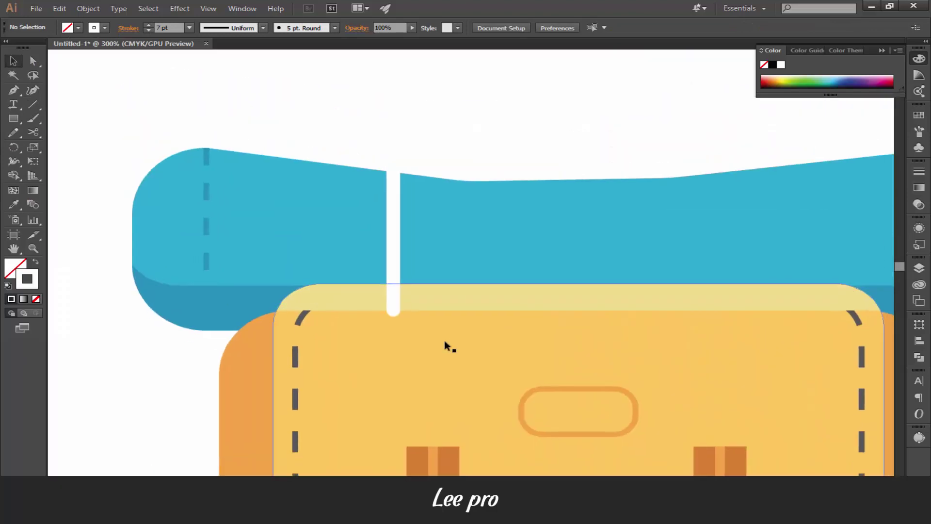
left_click(392, 266)
double_click(27, 279)
type("F2F2F2")
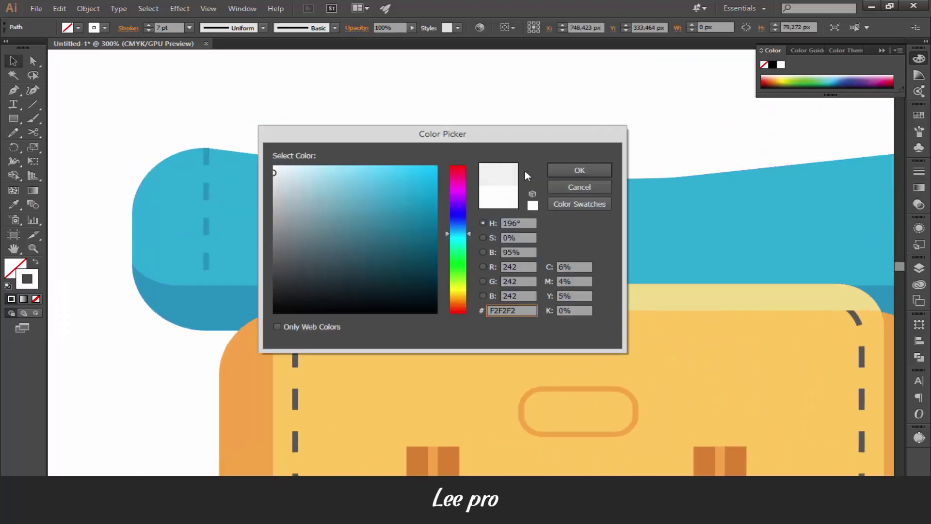
key("Return")
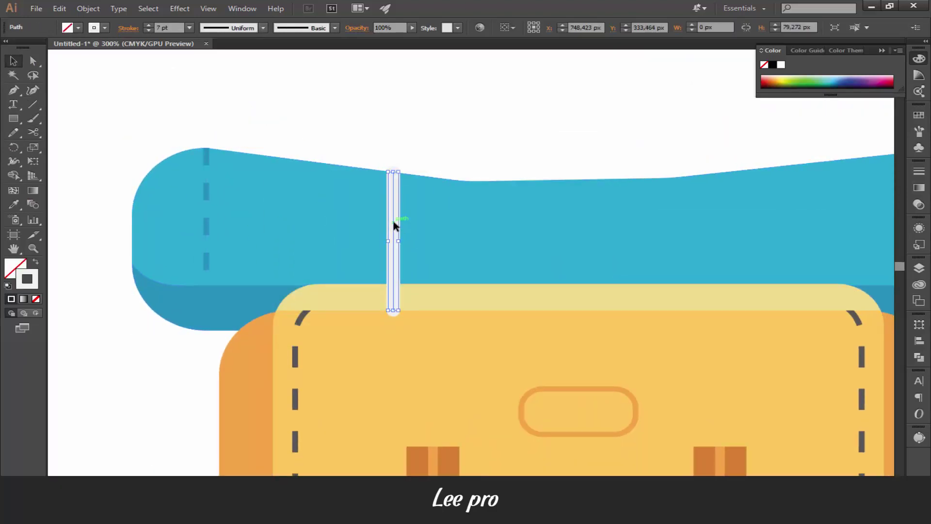
left_click_drag(458, 241, 463, 241)
left_click_drag(468, 166, 335, 127)
left_click(458, 229)
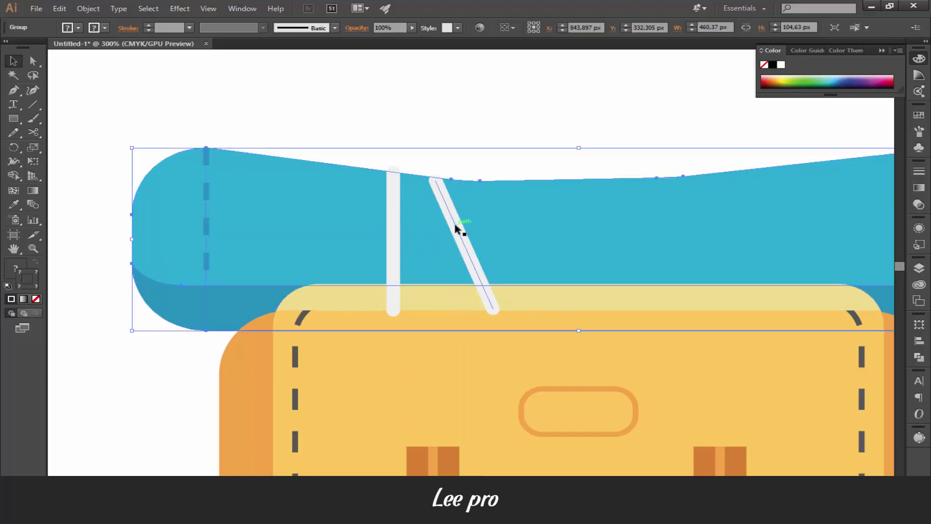
left_click_drag(473, 238, 480, 232)
left_click(467, 136)
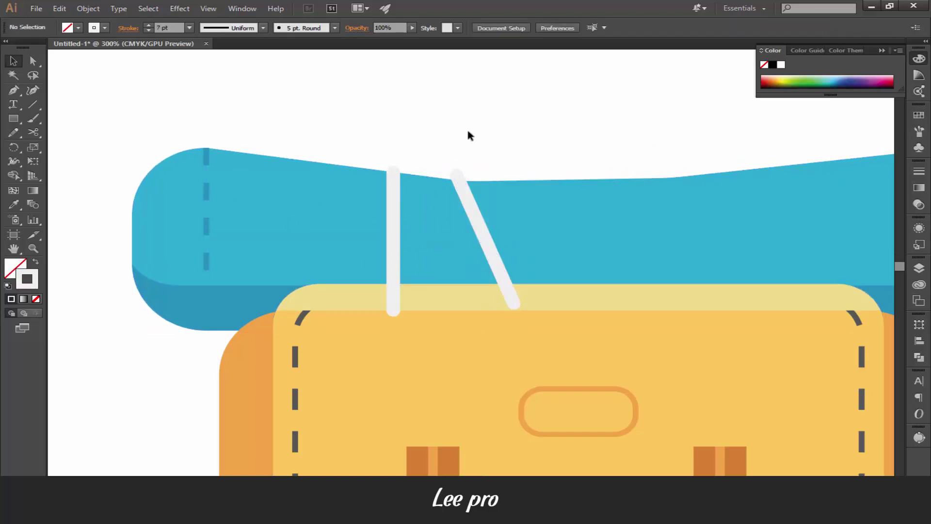
- Group the two straps, copy them to the roll's right side and reflect horizontally
left_click(391, 214)
left_click(480, 228, "shift")
right_click(479, 217)
left_click(512, 273)
key("ctrl+minus")
key("ctrl+minus")
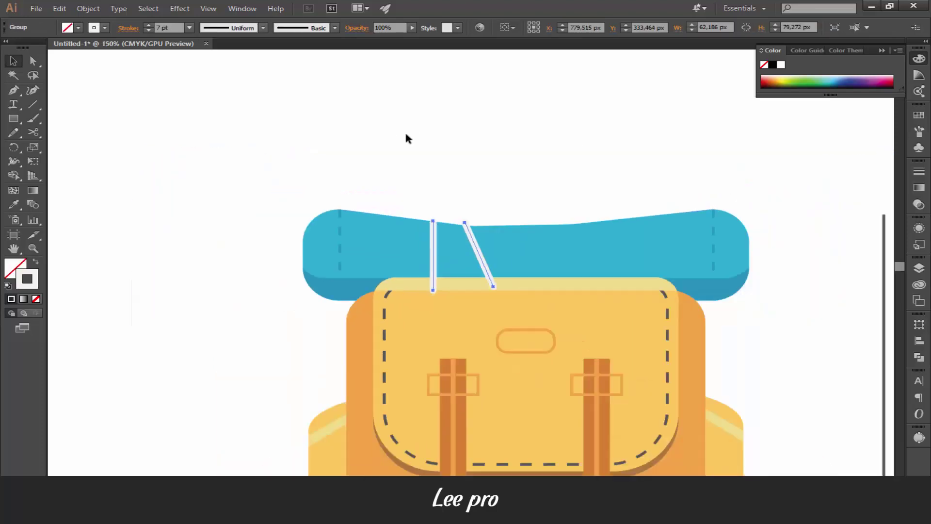
left_click_drag(480, 247, 584, 244)
right_click(585, 244)
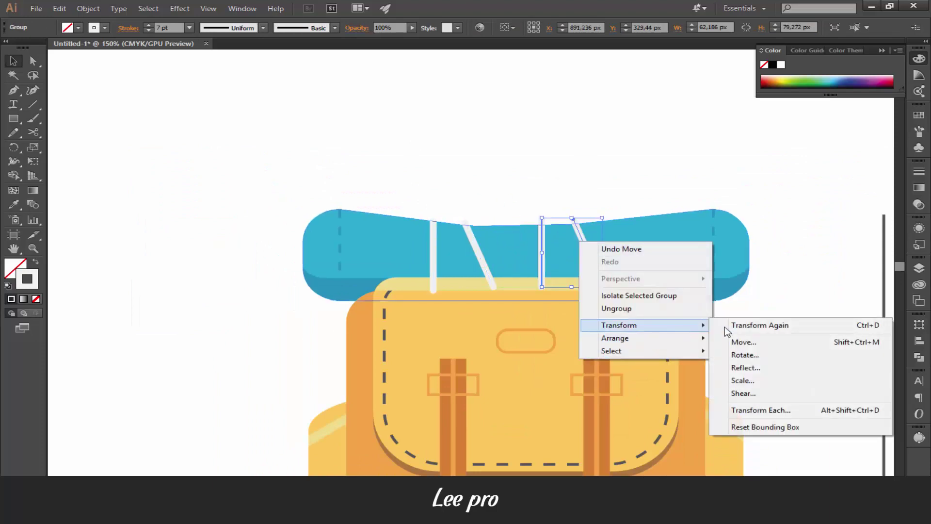
left_click(751, 368)
left_click(494, 316)
key("ctrl+plus")
key("ctrl+plus")
left_click_drag(549, 271, 553, 276)
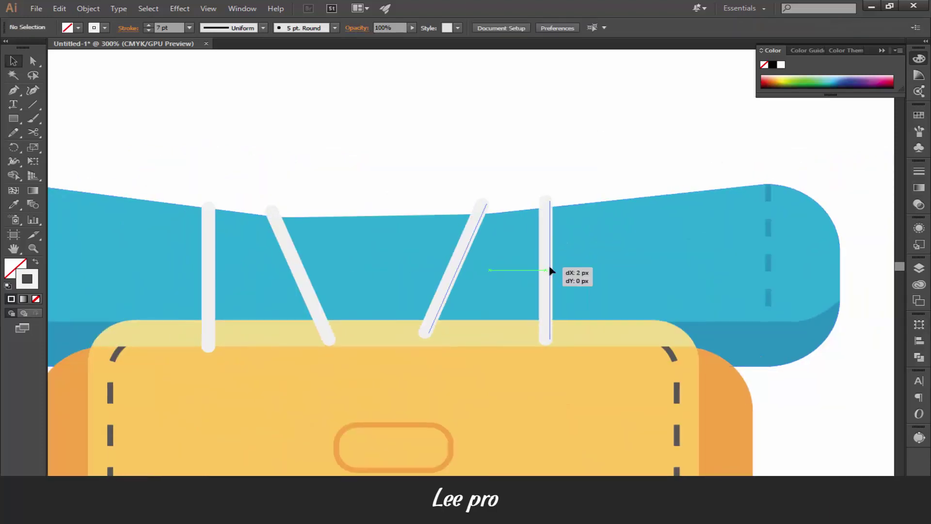
left_click(480, 179)
- Send the strap groups and the blue roll to the back, behind the backpack
key("ctrl+minus")
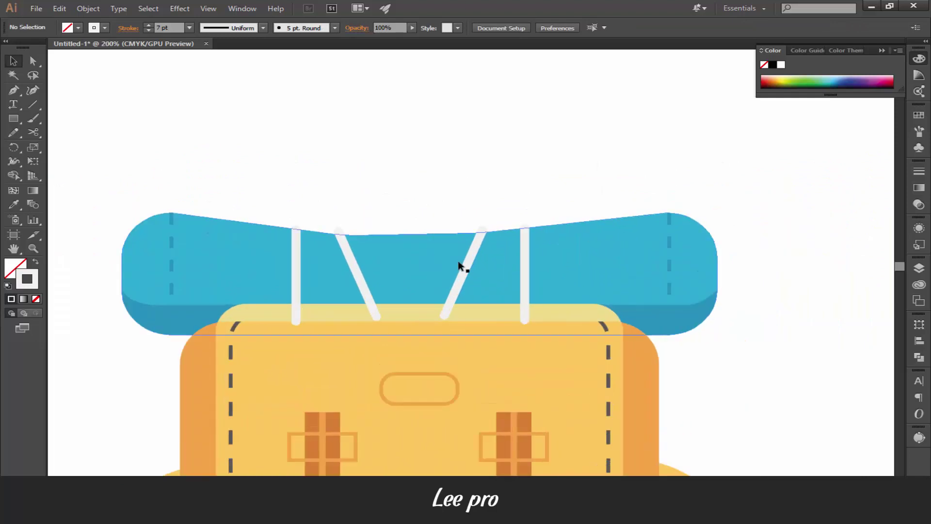
left_click(365, 285)
right_click(298, 286)
left_click(474, 418)
right_click(609, 270)
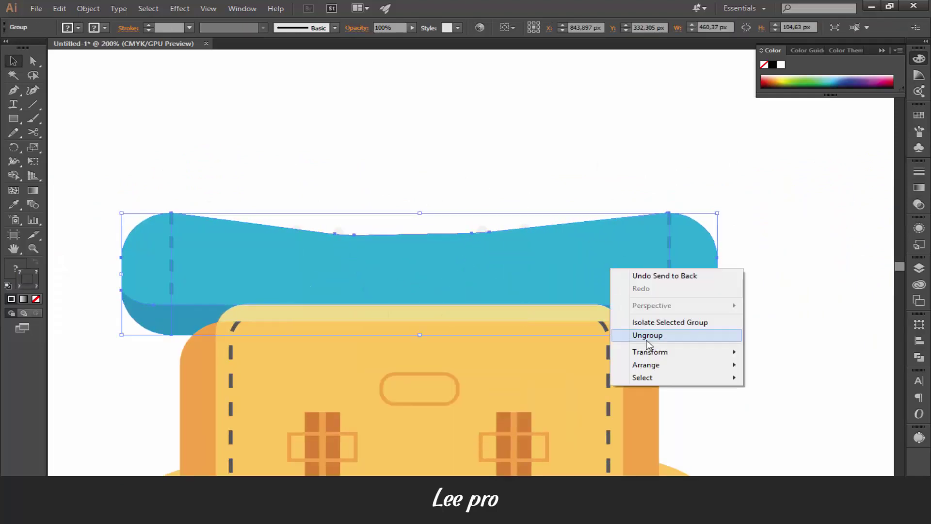
left_click(786, 401)
left_click(798, 368)
key("ctrl+minus")
key("ctrl+minus")
key("ctrl+minus")
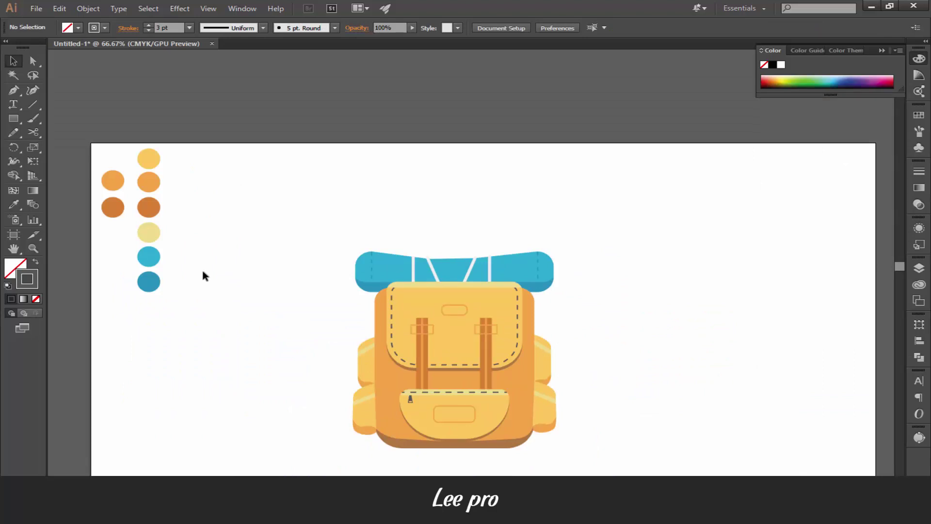
- Zoom in and type the Lee-pro text beside the backpack
key("ctrl+plus")
key("ctrl+plus")
key("ctrl+plus")
scroll(449, 210, "down", 5)
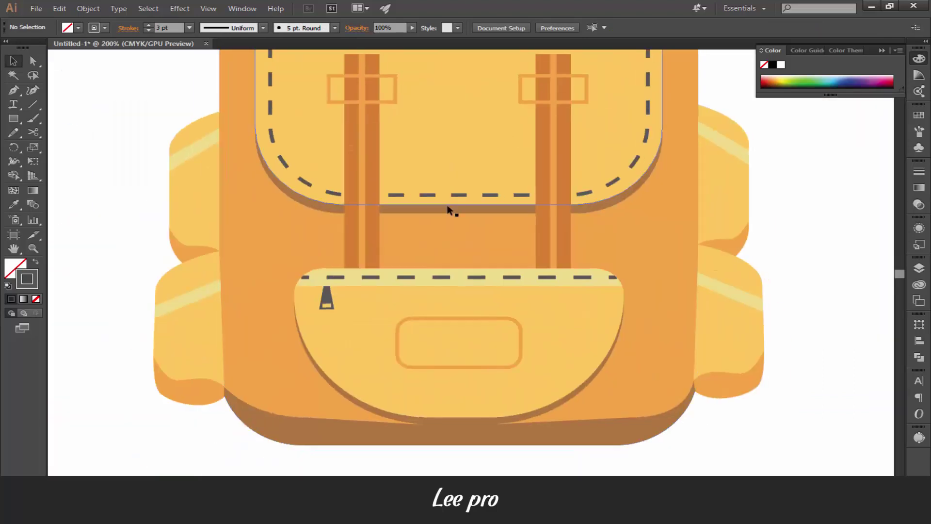
left_click(33, 104)
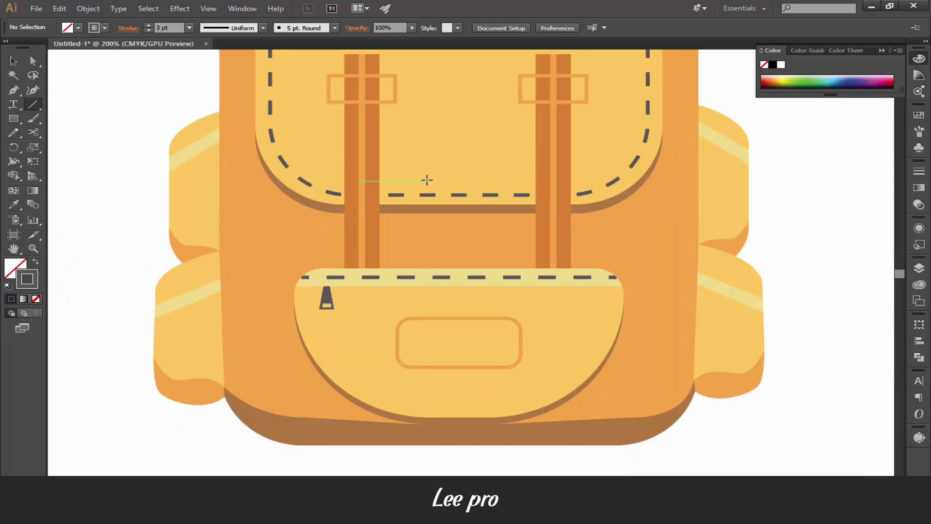
left_click(13, 104)
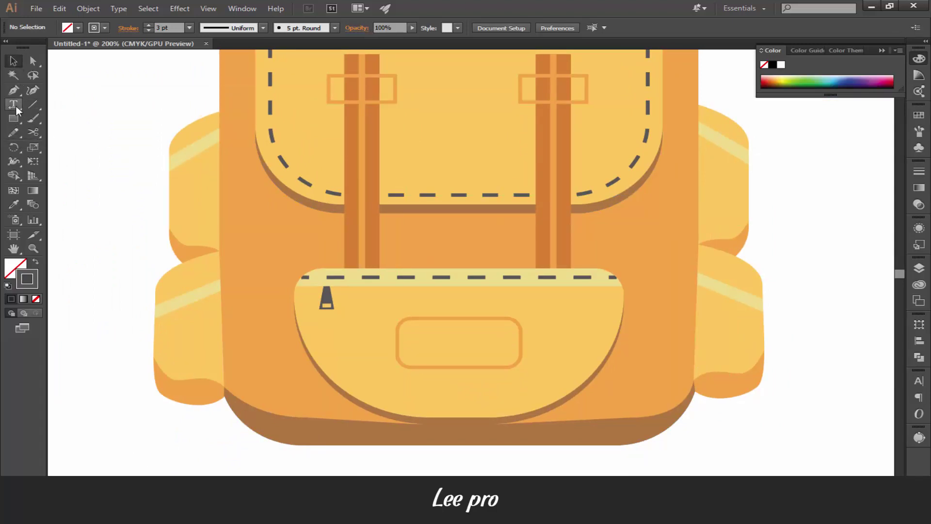
scroll(183, 278, "up", 5)
scroll(159, 227, "left", 4)
left_click(159, 227)
type("Lee pro")
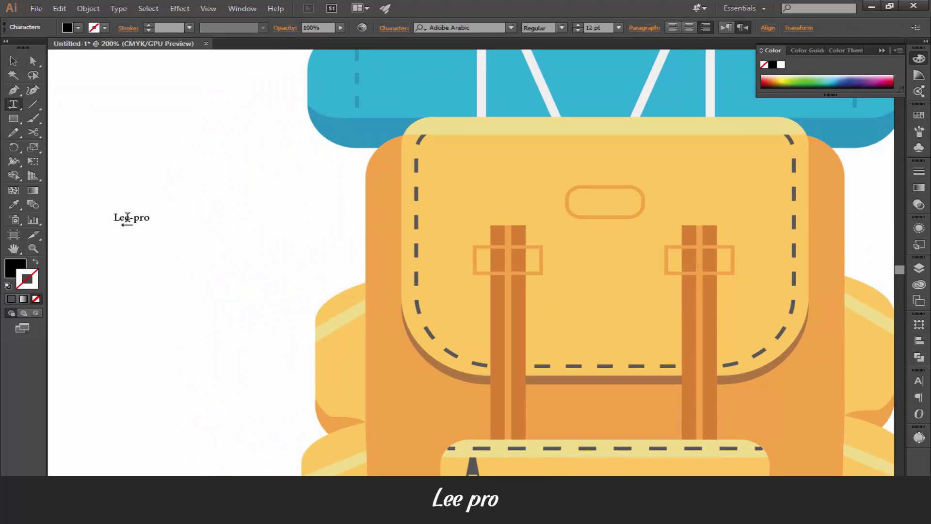
- Set the Lee-pro text in a stencil-style font
triple_click(127, 217)
left_click(511, 28)
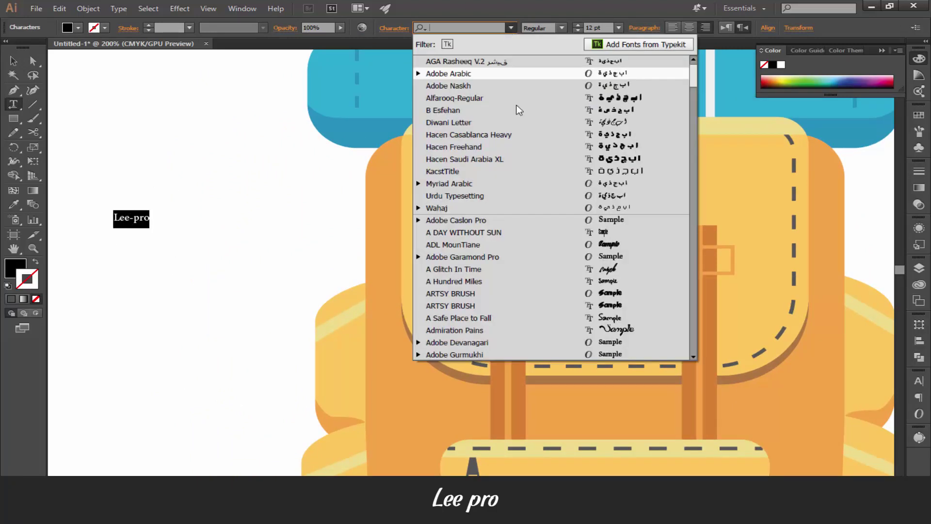
left_click(515, 108)
left_click(448, 28)
key("Down")
key("Down")
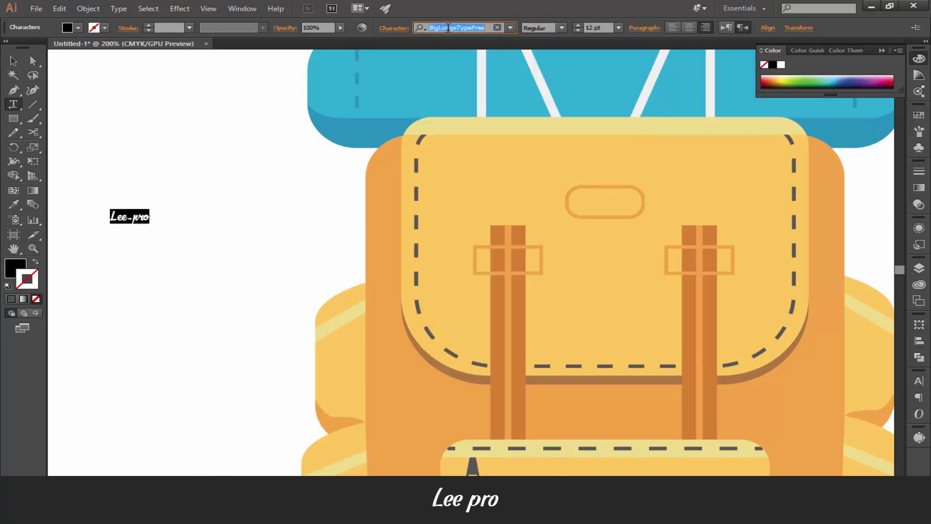
key("Escape")
- Alt-drag a copy of the lettering onto the oval badge and colour it darker orange
left_click_drag(132, 214, 600, 205)
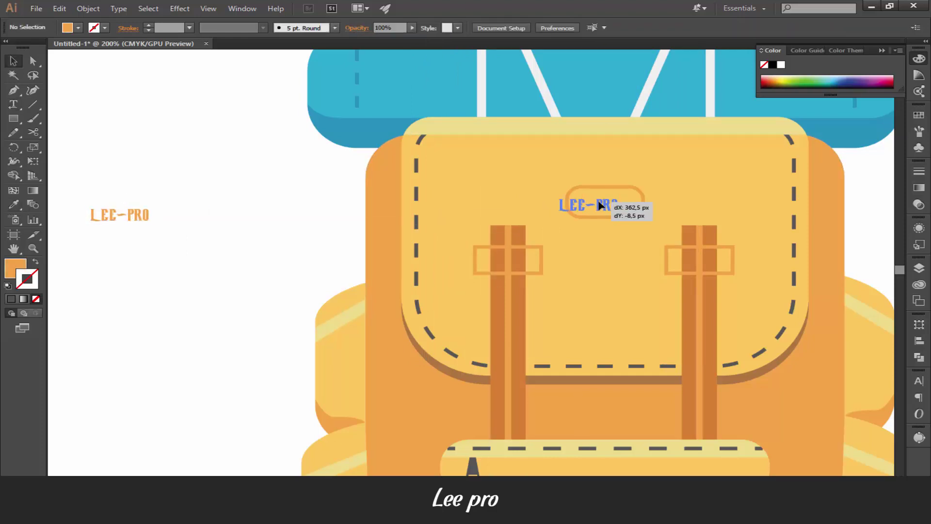
left_click(603, 202)
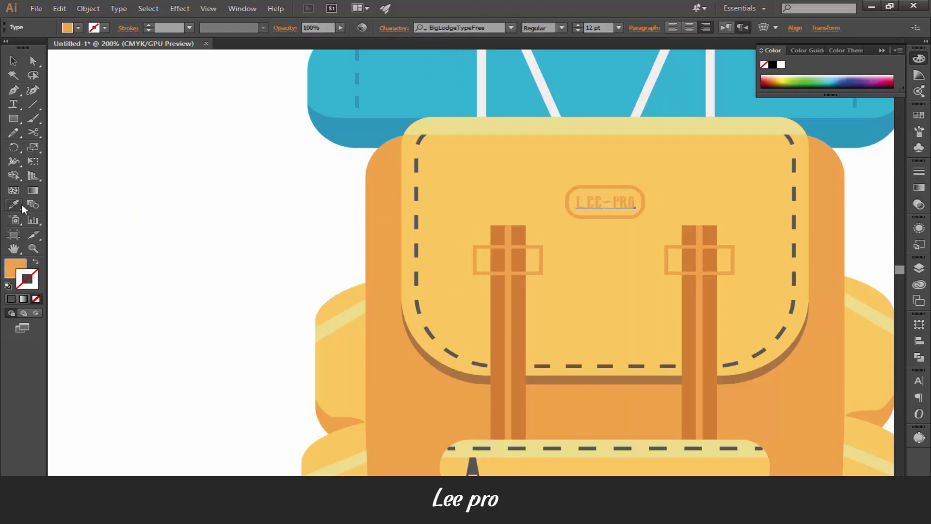
key("i")
left_click(506, 272)
- Centre the LEE-PRO lettering inside the oval badge
right_click(603, 213)
key("Escape")
left_click(597, 203)
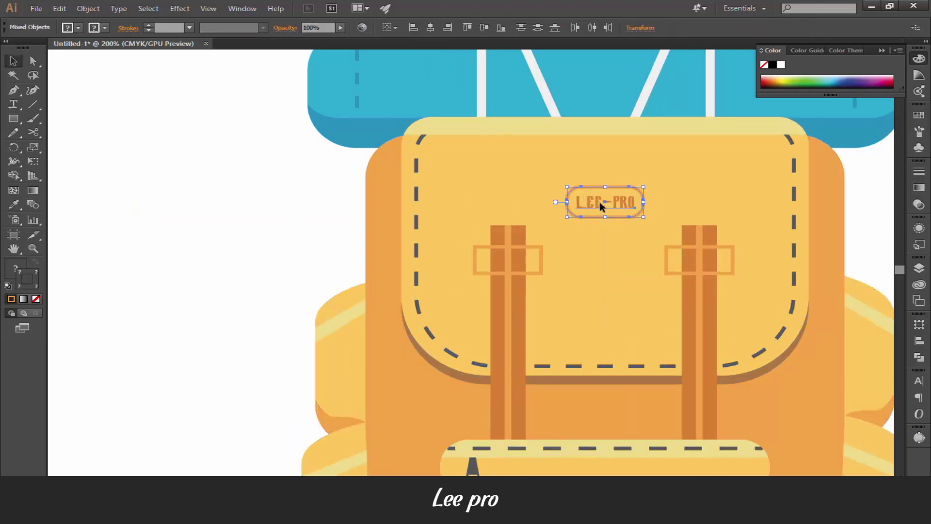
left_click(597, 207, "shift")
left_click(264, 162)
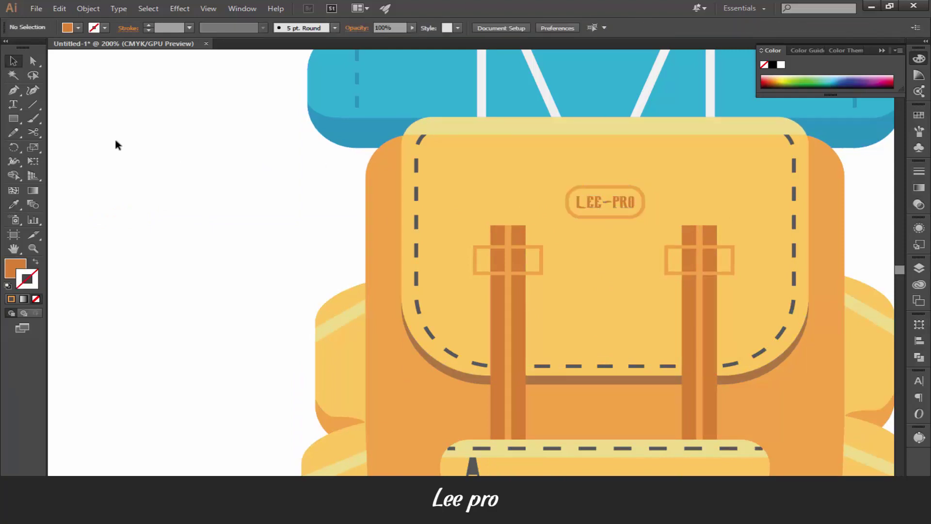
- Zoom out and move the colour sample circles further left
key("ctrl+minus")
key("ctrl+minus")
key("ctrl+minus")
left_click_drag(156, 80, 228, 233)
left_click_drag(210, 171, 117, 170)
left_click(97, 289)
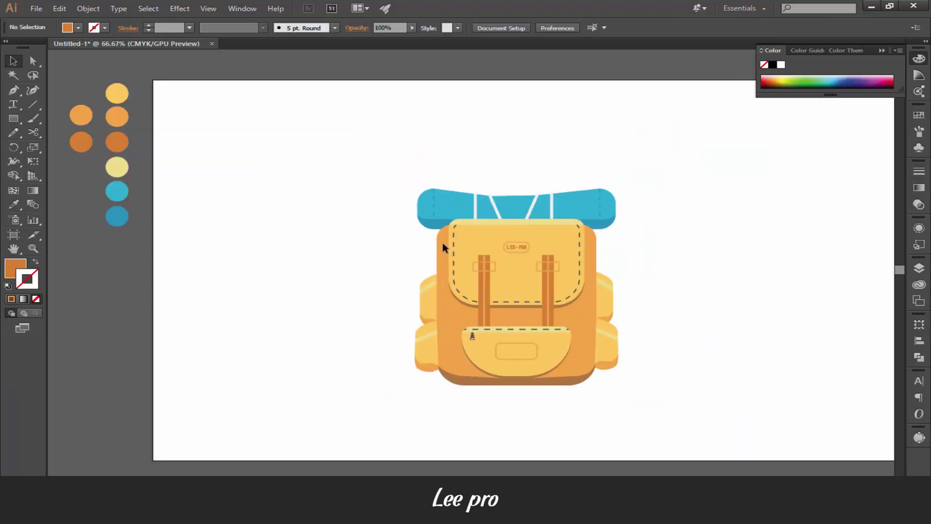
- Expand the backpack artwork with Object > Expand and scale it up
left_click(443, 245)
left_click(87, 8)
left_click(97, 111)
key("Return")
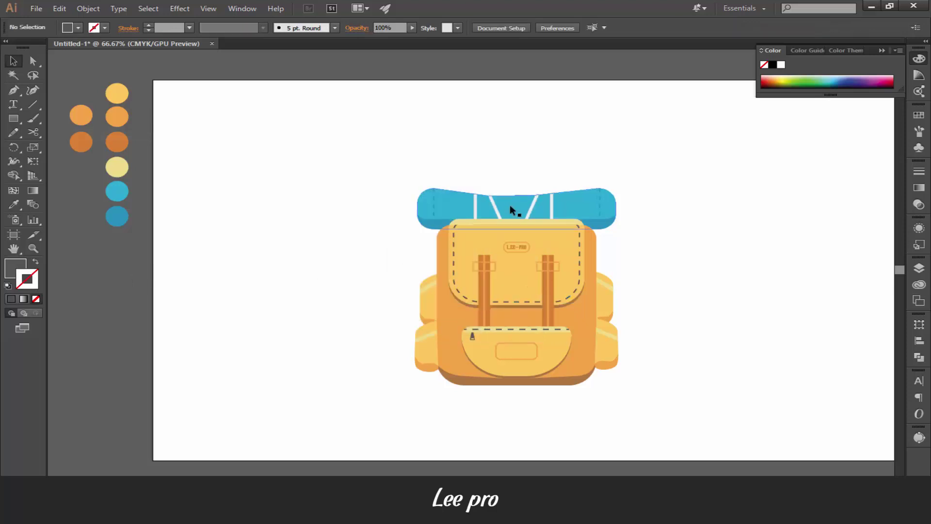
key("ctrl+a")
left_click(88, 8)
left_click_drag(673, 156, 358, 411)
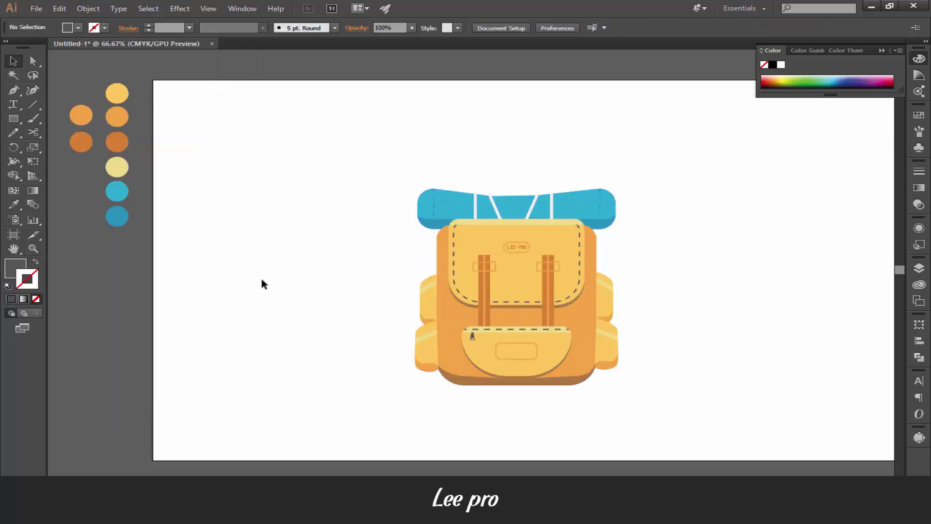
mouse_move(262, 283)
left_mouse_down()
mouse_move(617, 385)
mouse_move(632, 370)
left_mouse_up()
- Draw a dark gray rectangle covering the whole artboard
key("ctrl+minus")
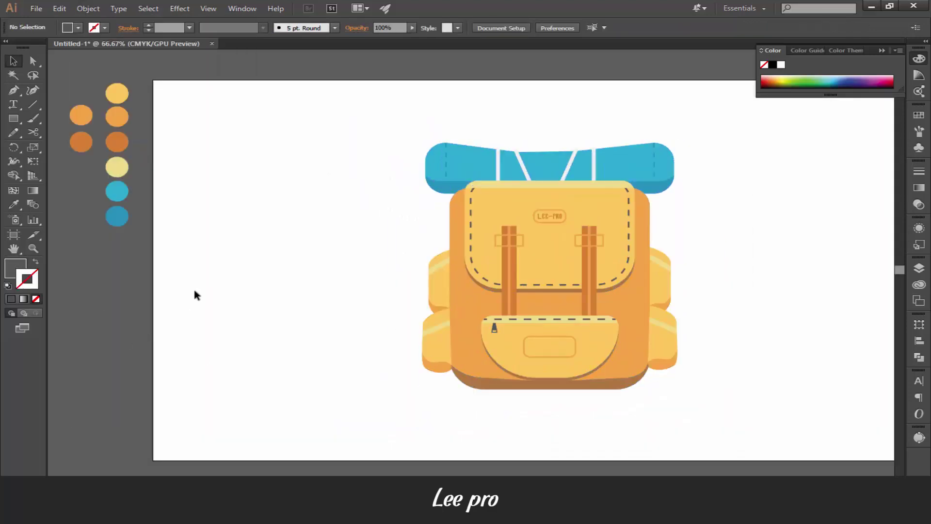
key("ctrl+minus")
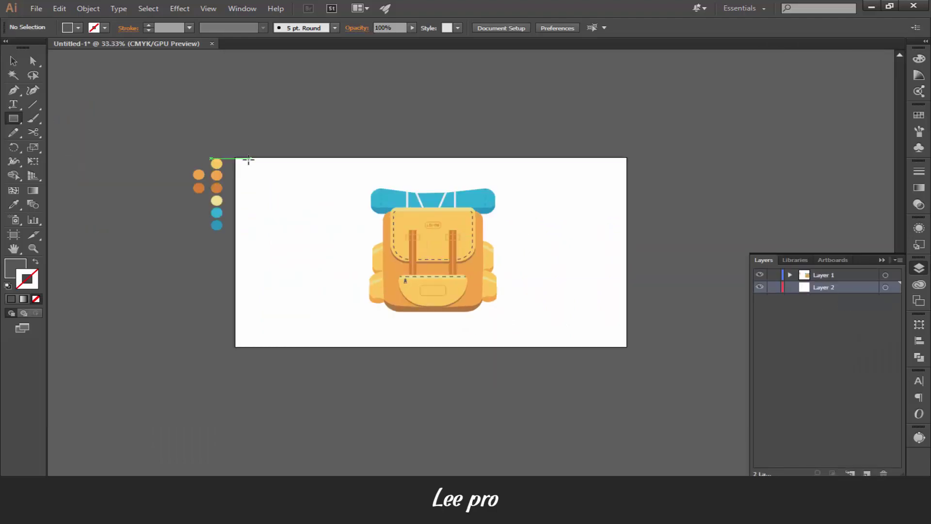
left_click_drag(235, 157, 627, 347)
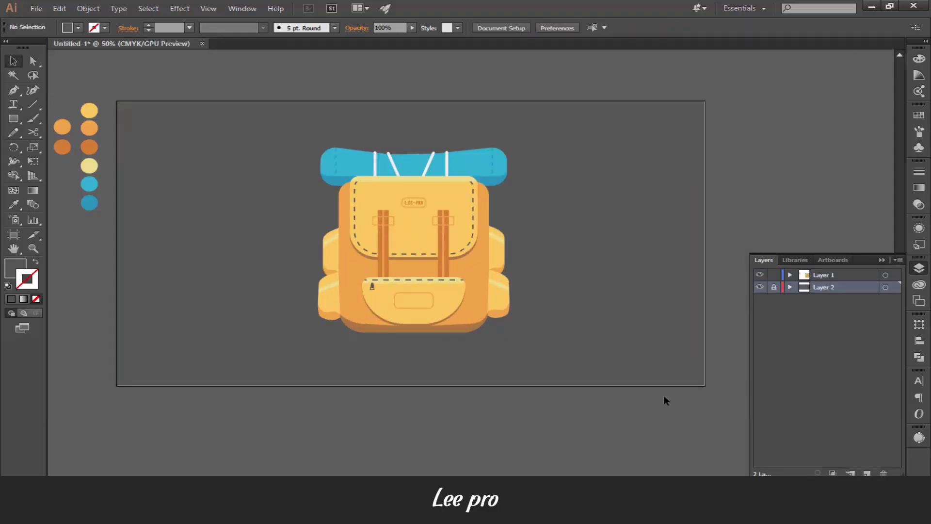
- Centre the backpack group on the artboard and enlarge it slightly
left_click_drag(626, 373, 451, 339)
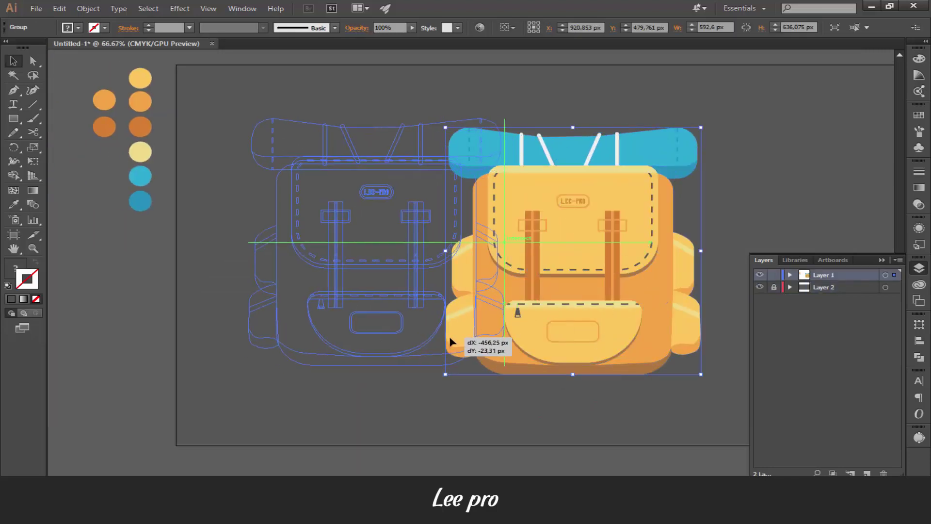
left_click_drag(356, 335, 416, 329)
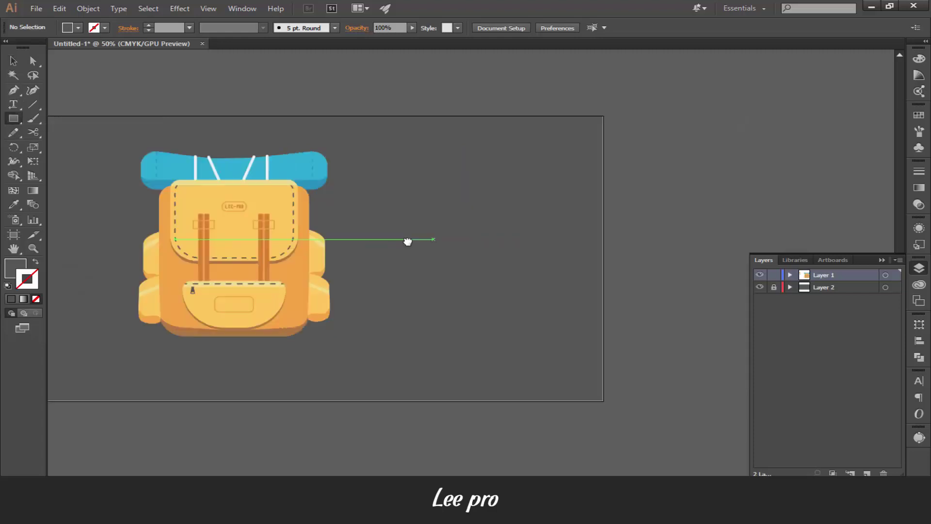
left_click_drag(425, 318, 512, 323)
left_click_drag(536, 352, 566, 381)
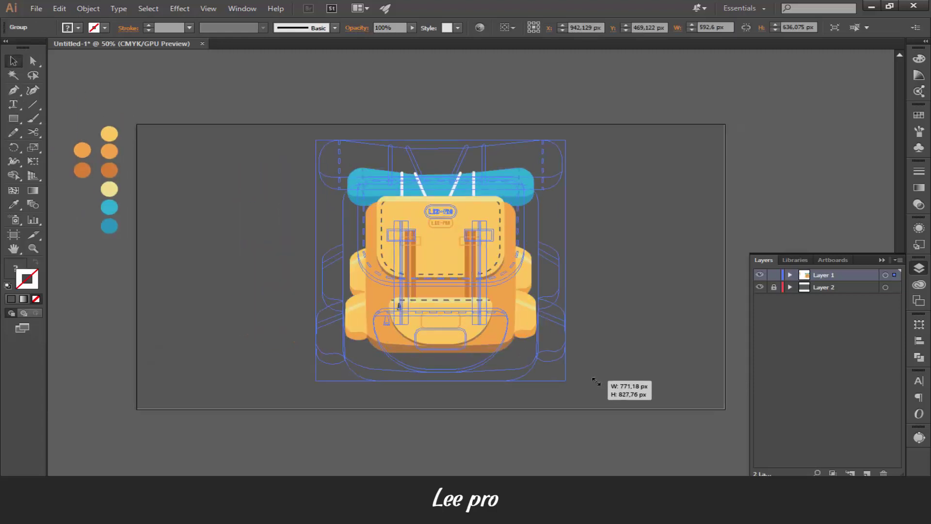
left_click(541, 456)
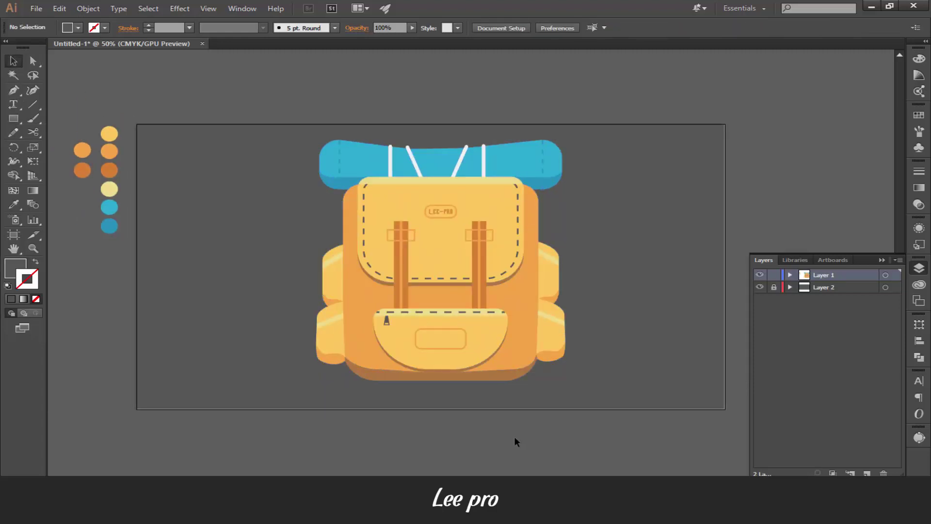